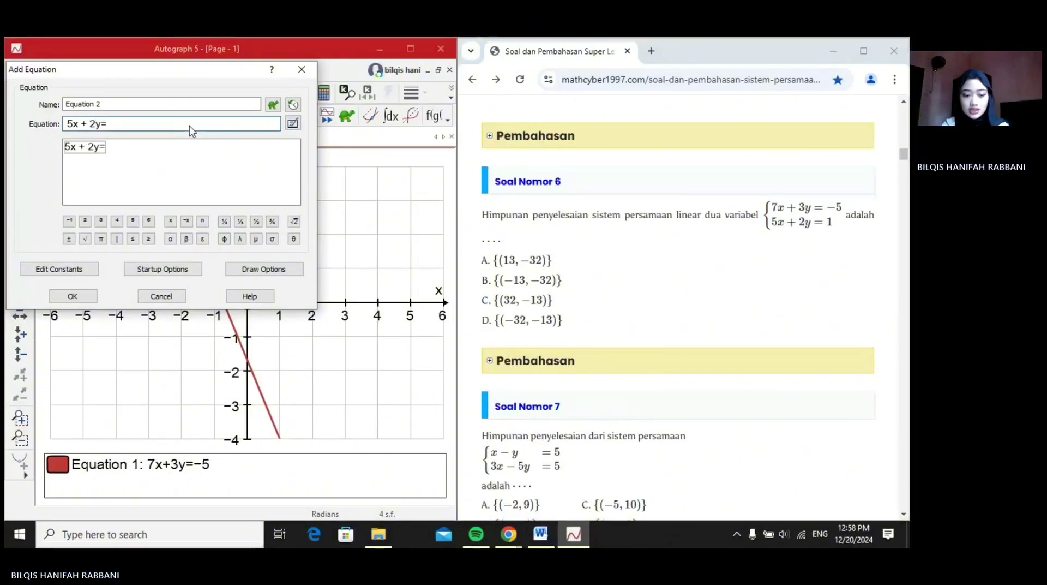
Step: Finish entering the second equation as 5x + 2y=1 and plot it on the graph
text(1)
key(Return)
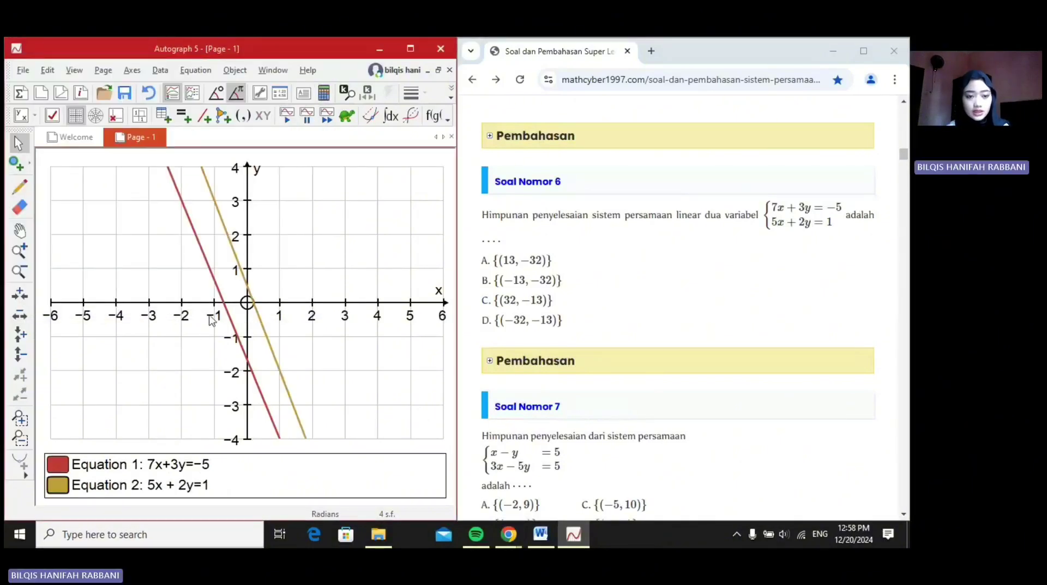
Step: Place an intersection point where the 7x+3y=−5 and 5x + 2y=1 lines cross
click(19, 231)
drag(292, 335, 274, 299)
drag(306, 368, 147, 65)
drag(297, 394, 346, 240)
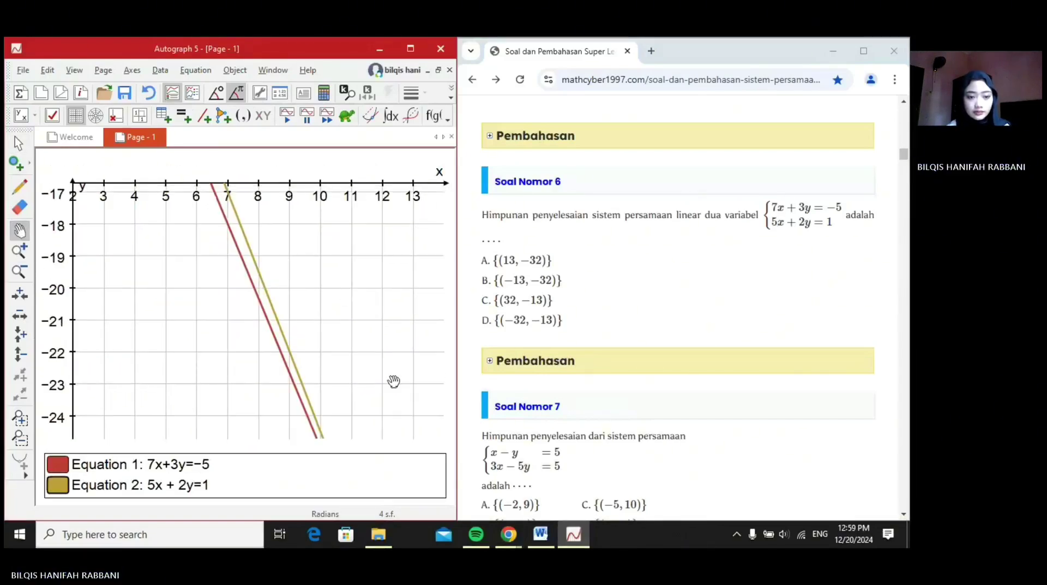
drag(400, 391, 291, 238)
drag(350, 436, 293, 283)
drag(275, 344, 266, 296)
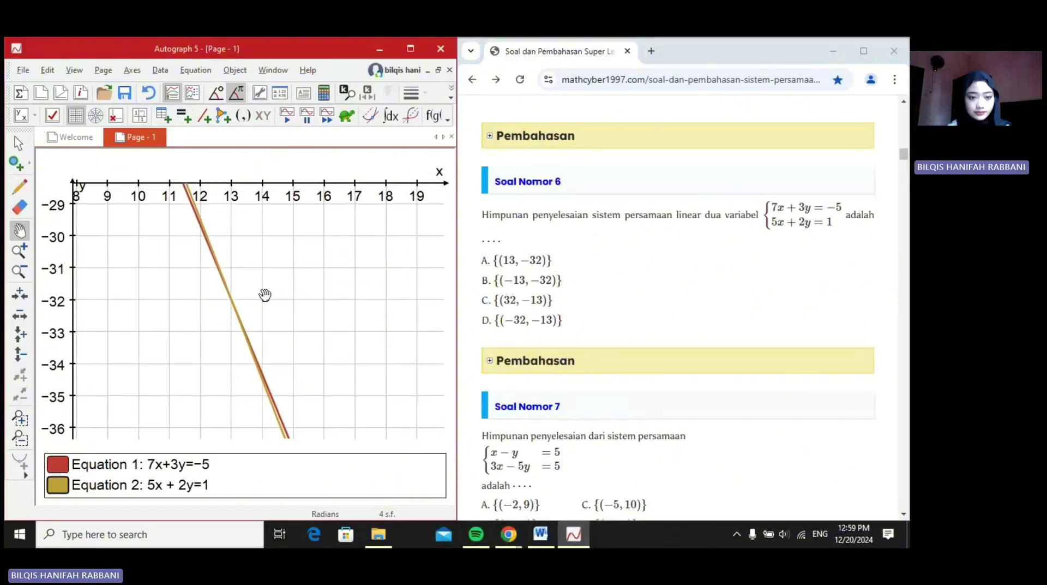
click(21, 164)
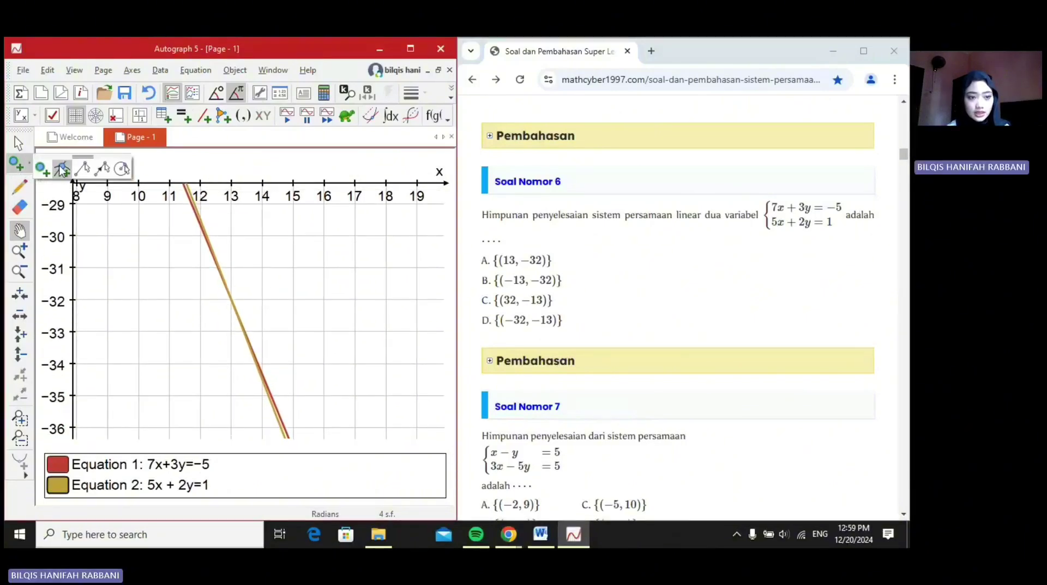
click(61, 170)
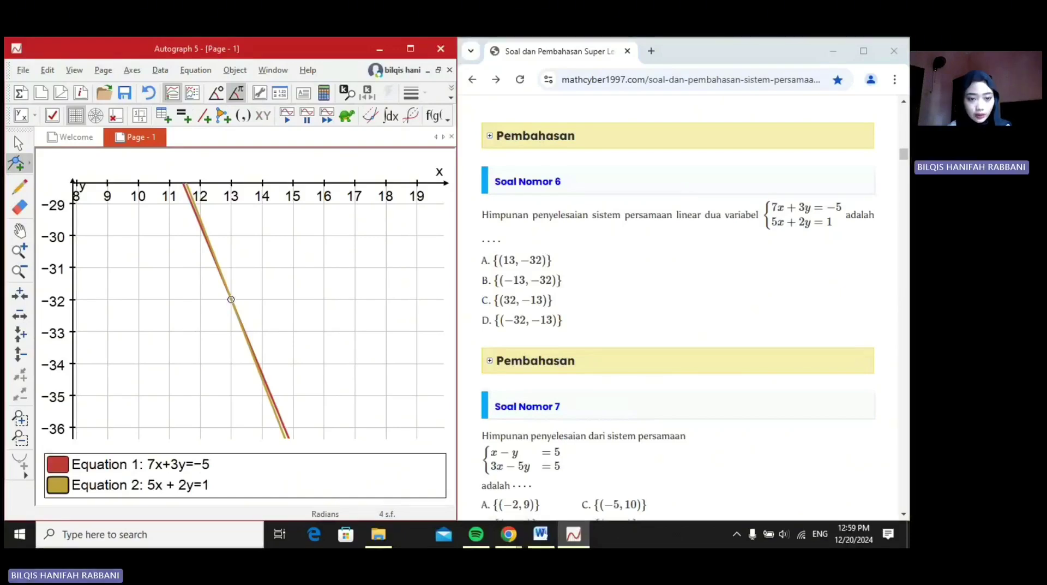
click(230, 299)
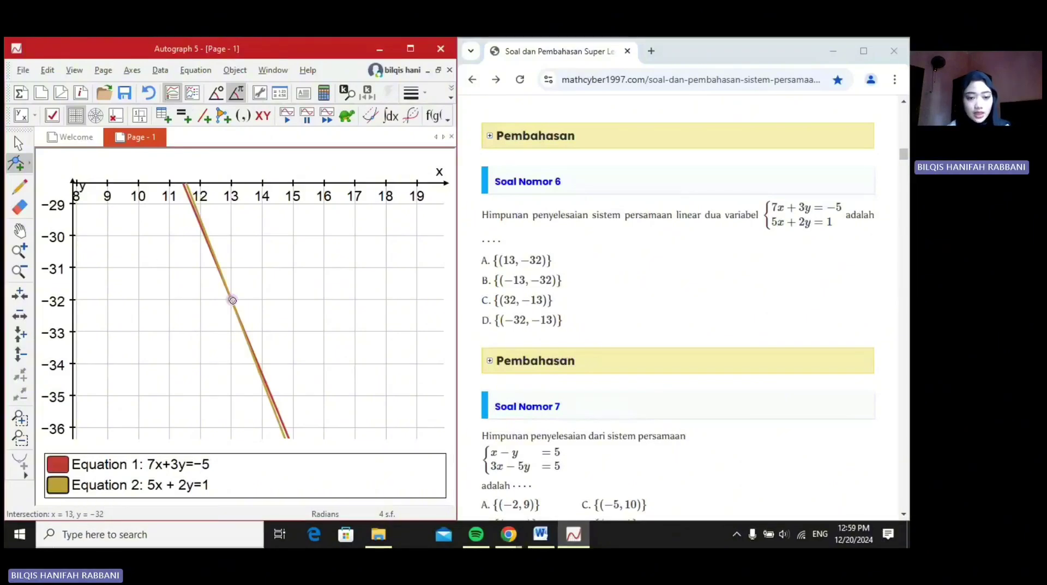
Step: Attach a text box to the intersection point, removing the "Intersection:" wording so only its coordinates remain
right_click(231, 299)
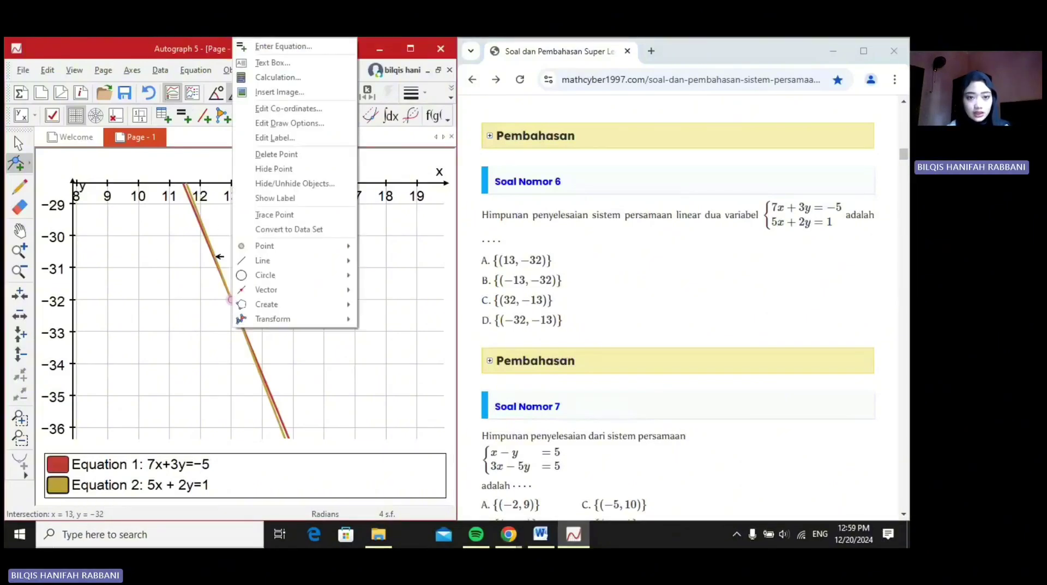
click(302, 64)
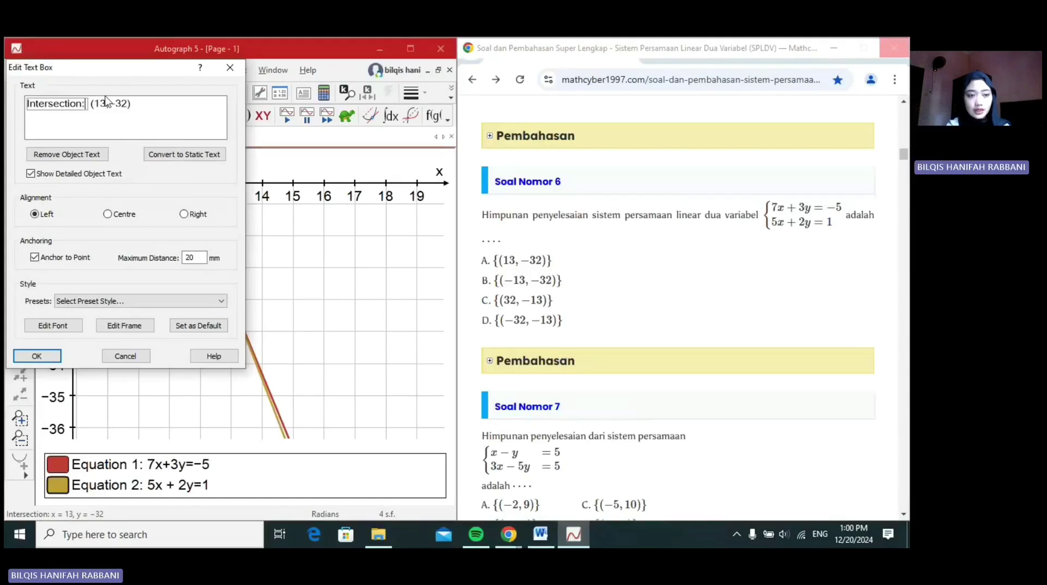
key(BackSpace)
key(BackSpace)
key(BackSpace)
key(BackSpace)
key(BackSpace)
key(BackSpace)
key(BackSpace)
key(BackSpace)
key(BackSpace)
key(BackSpace)
key(BackSpace)
key(BackSpace)
key(BackSpace)
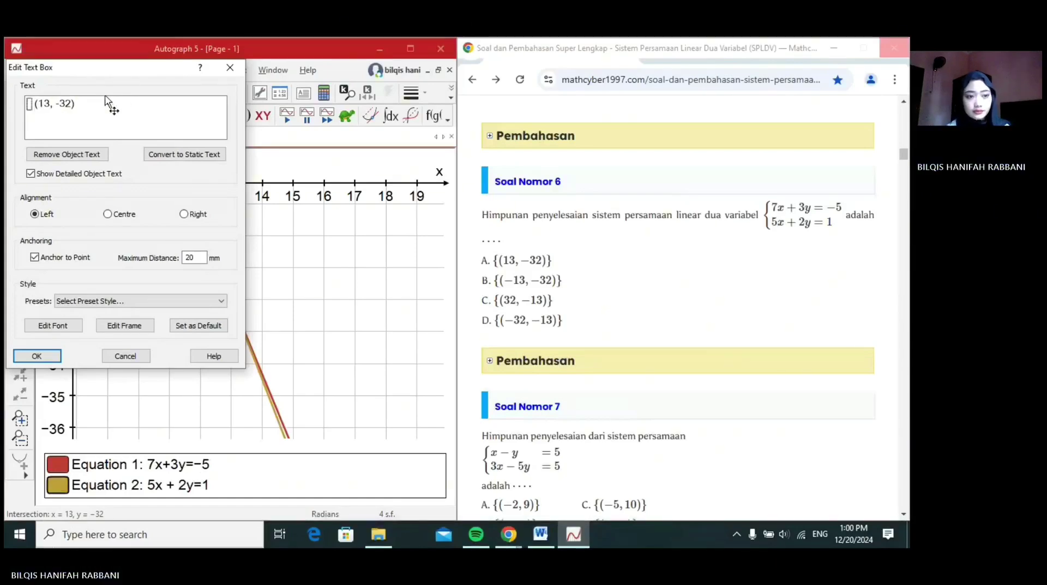
click(37, 355)
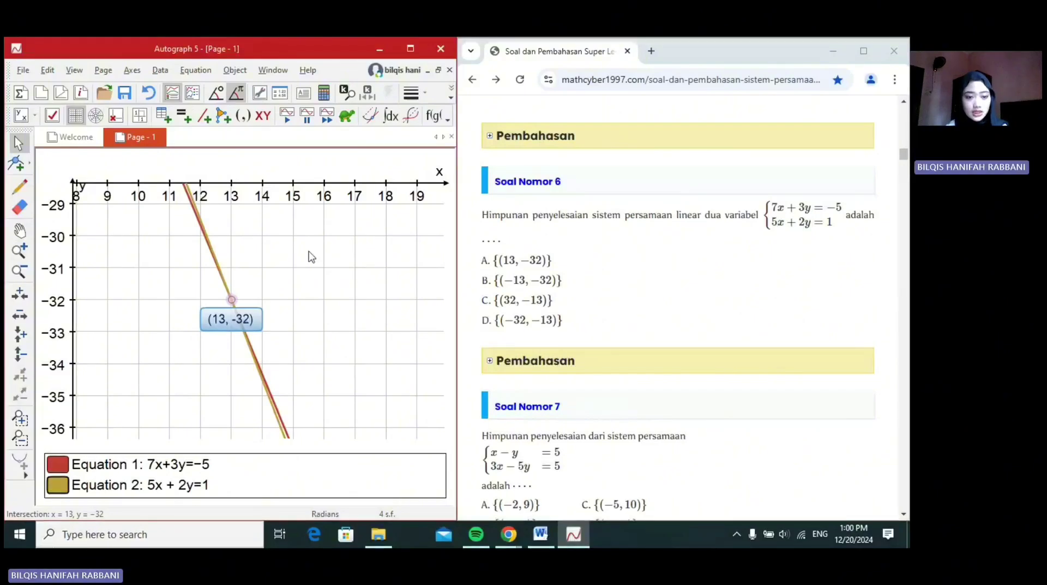
Step: Copy the Soal nomor 1 problem image from the Word document "uas amk" and paste it onto the Autograph graph page
click(531, 241)
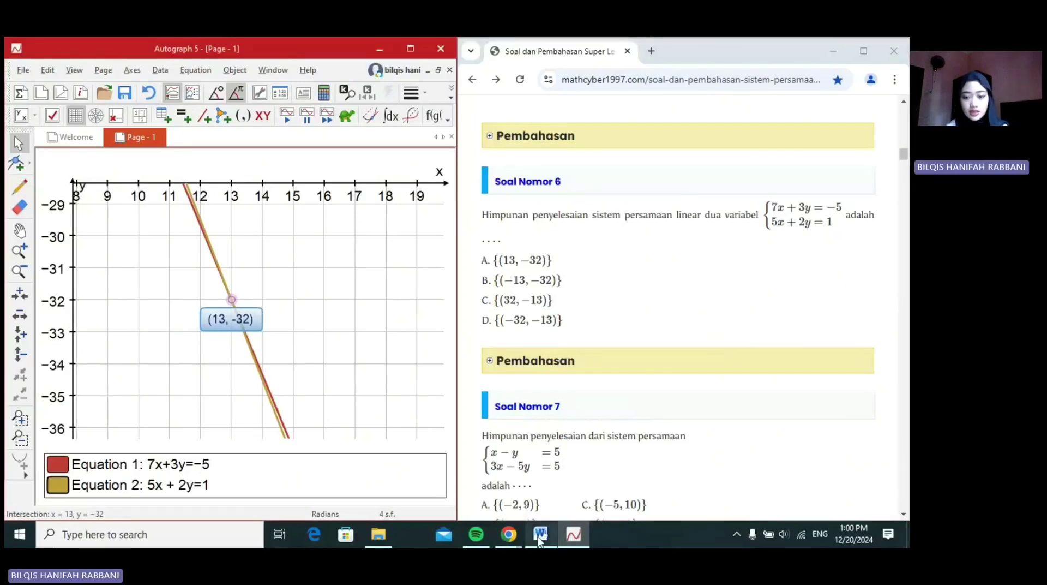
key(alt+Tab)
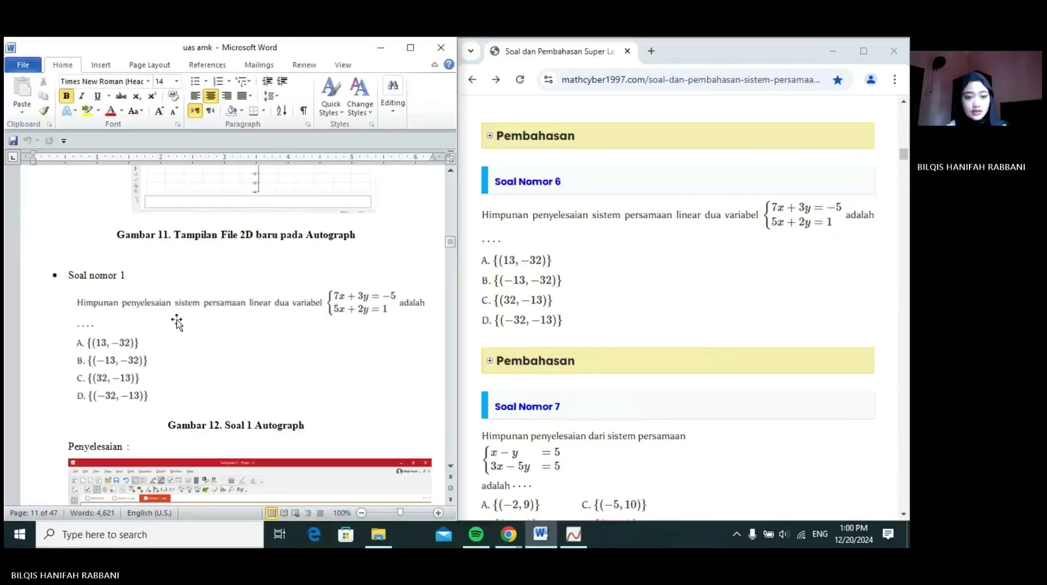
click(261, 334)
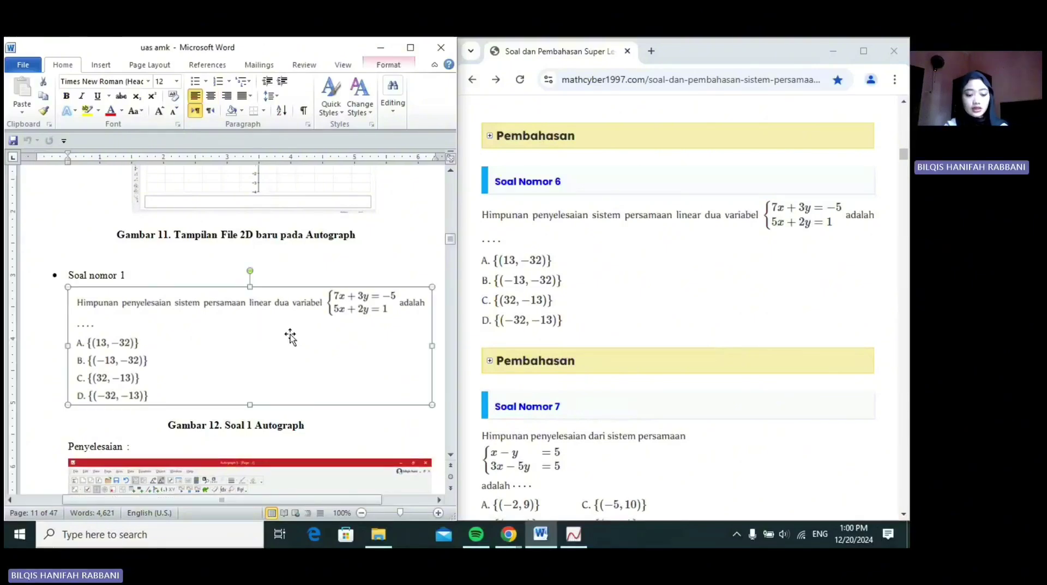
click(381, 47)
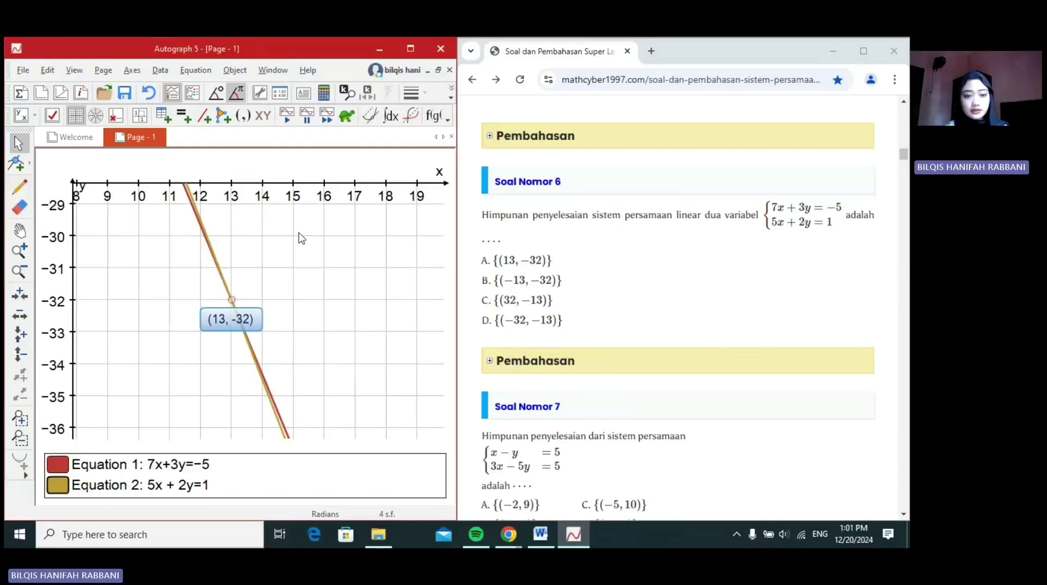
key(ctrl+v)
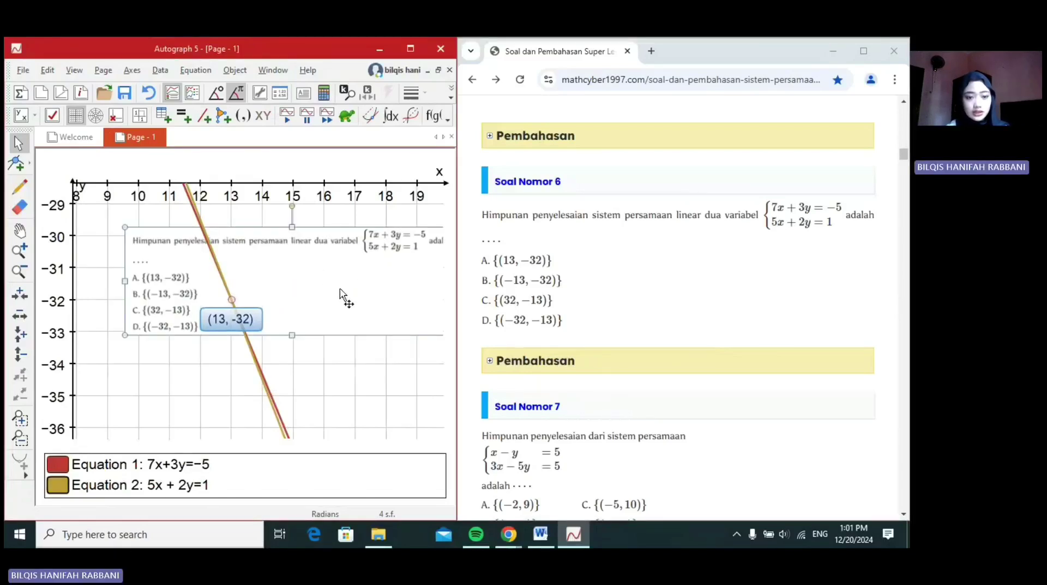
Step: Maximize the Autograph window, shrink the pasted problem image and move it to the empty grid area right of the lines
drag(343, 297, 322, 360)
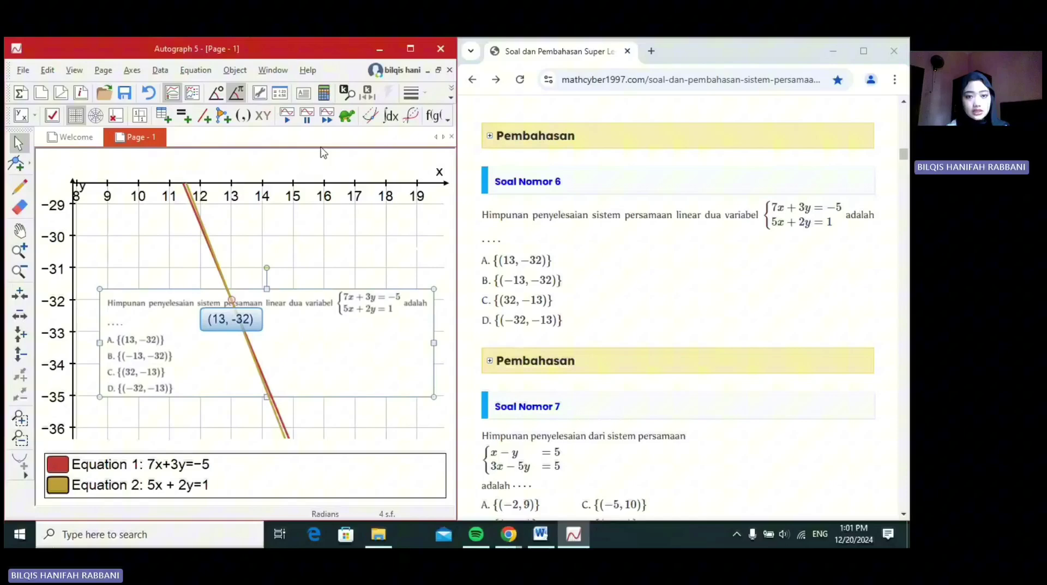
click(411, 49)
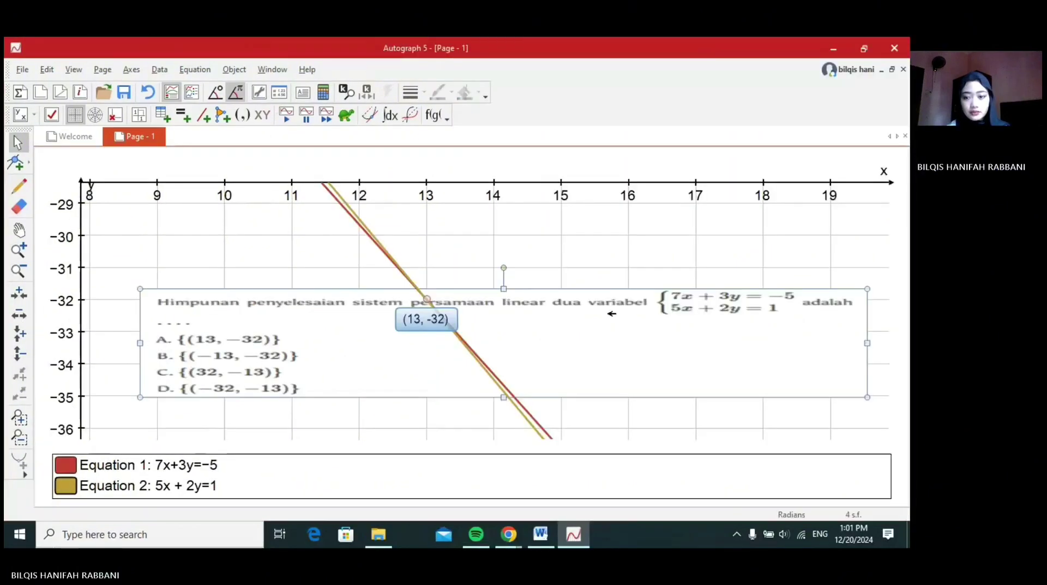
drag(649, 347, 596, 312)
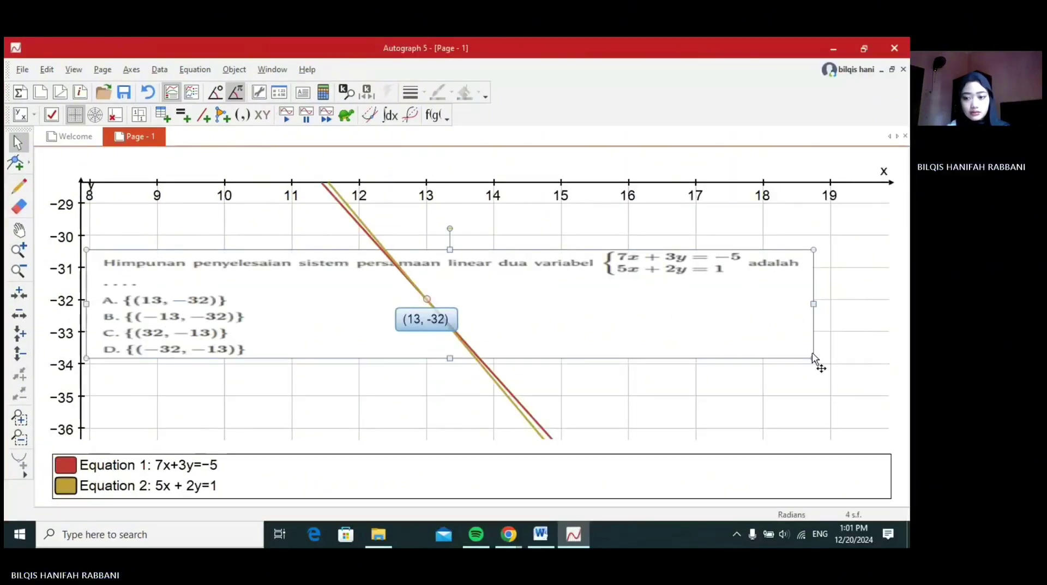
drag(813, 358, 347, 282)
drag(251, 281, 751, 265)
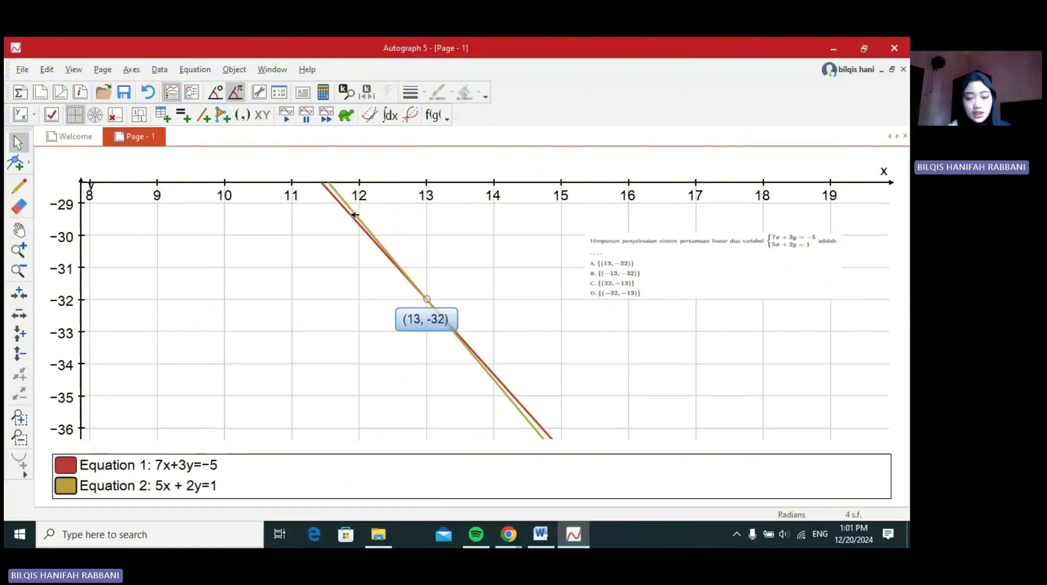
Step: Add a text box reading "7x + 3y =-5" and place it beside the upper part of the red line
click(301, 94)
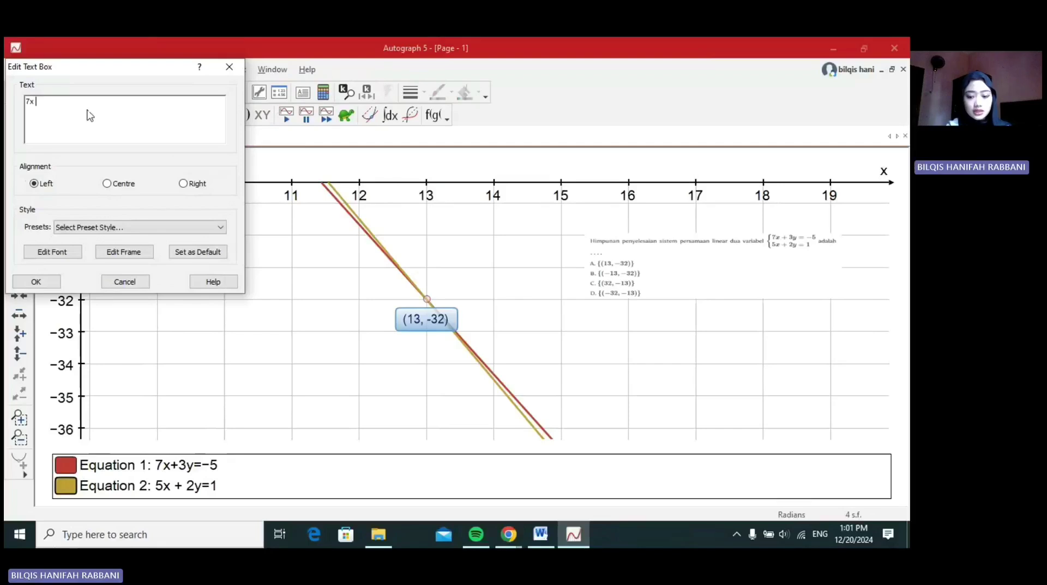
text(7x + 3y =-5)
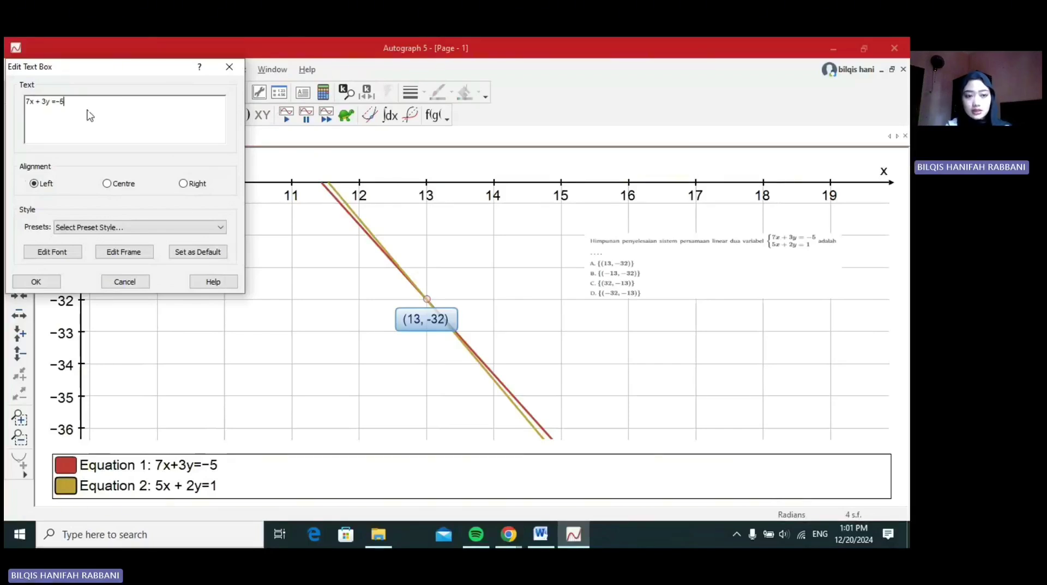
click(36, 281)
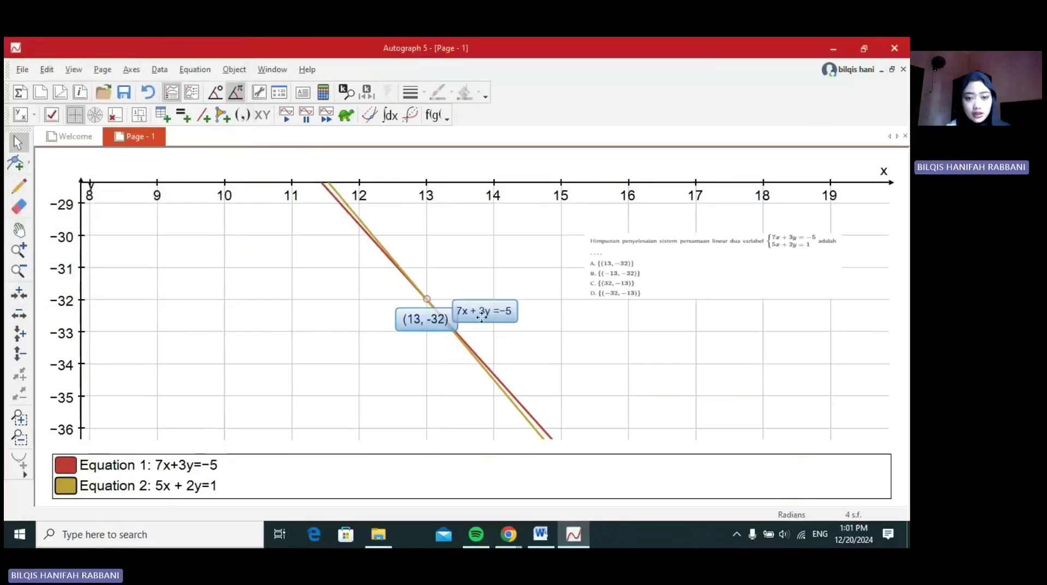
drag(491, 298, 485, 260)
drag(427, 229, 319, 225)
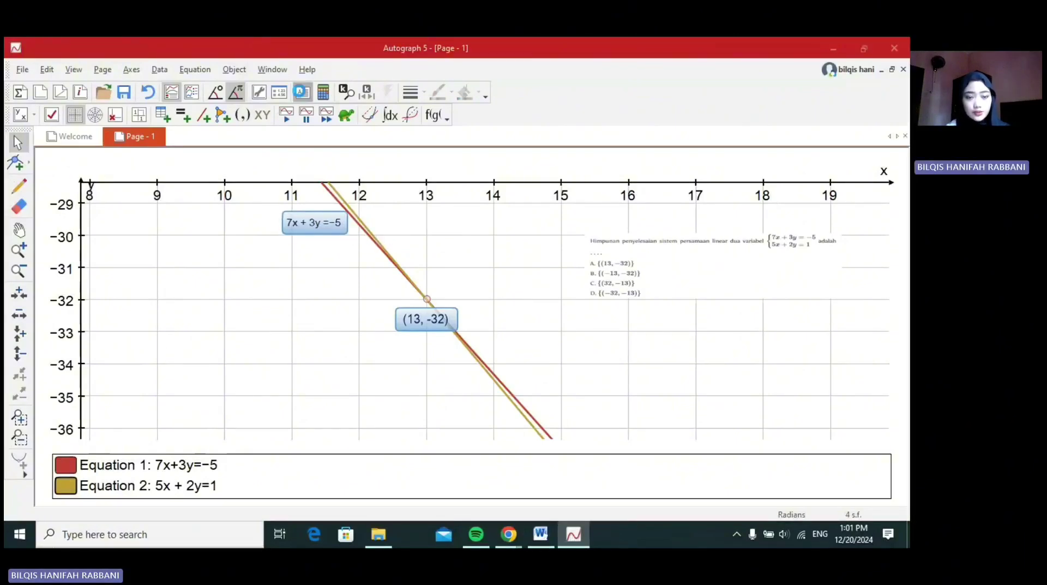
Step: Add a text box reading "5x + 2y =1" and place it beside the upper part of the yellow line
click(303, 93)
text(5x)
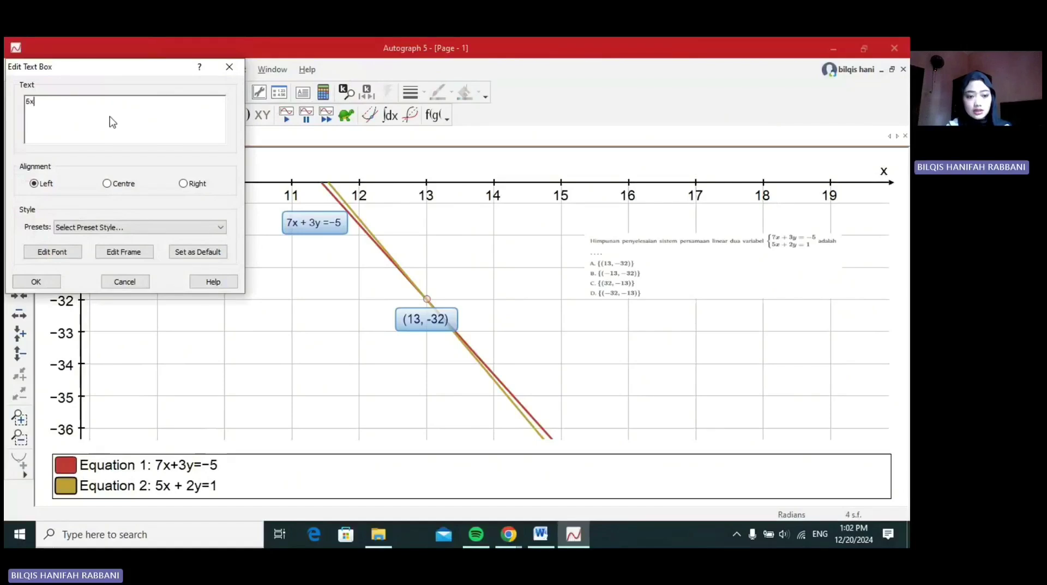
text( + 2y =1)
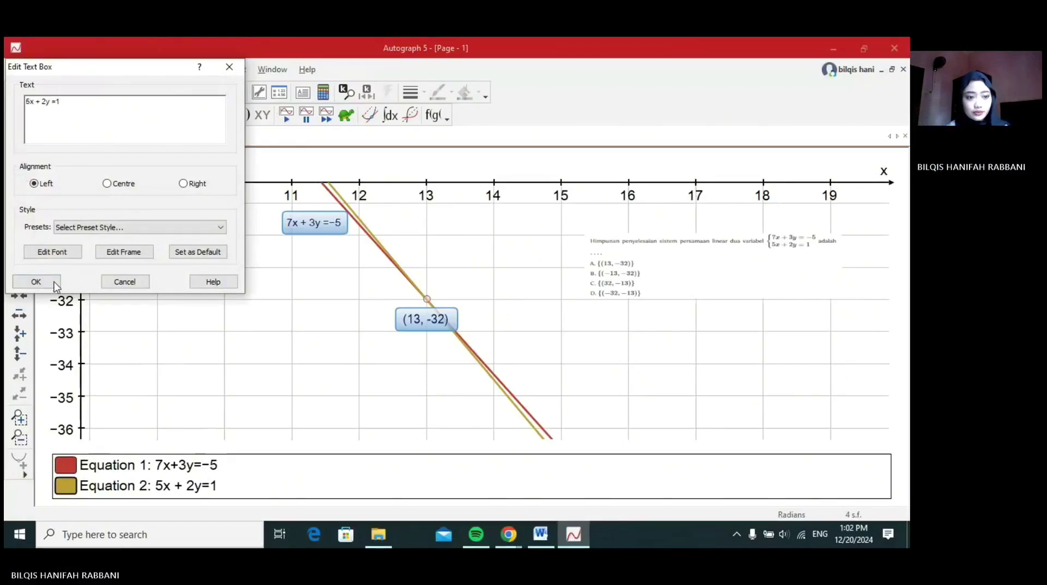
click(36, 282)
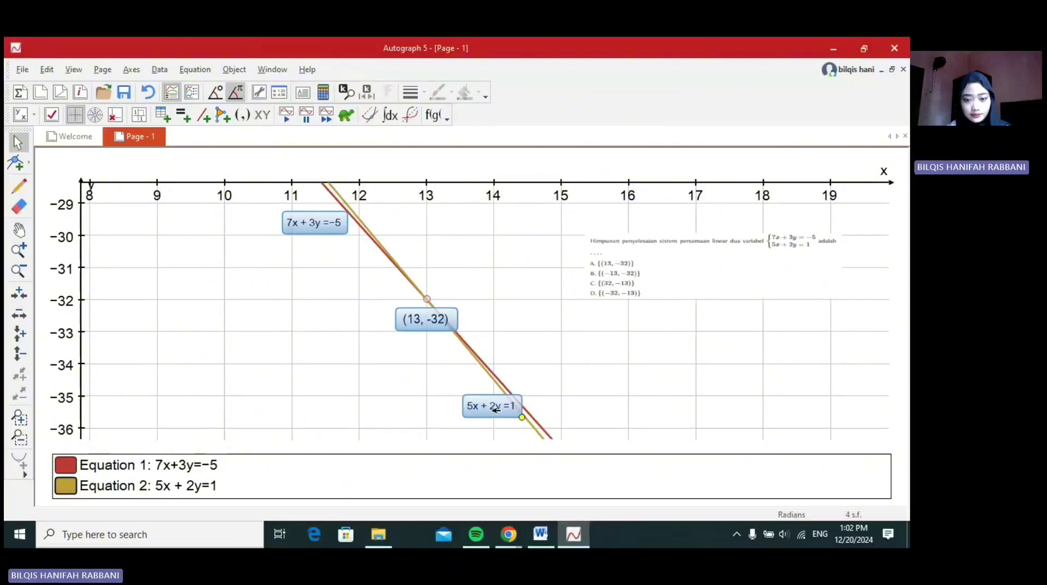
click(436, 235)
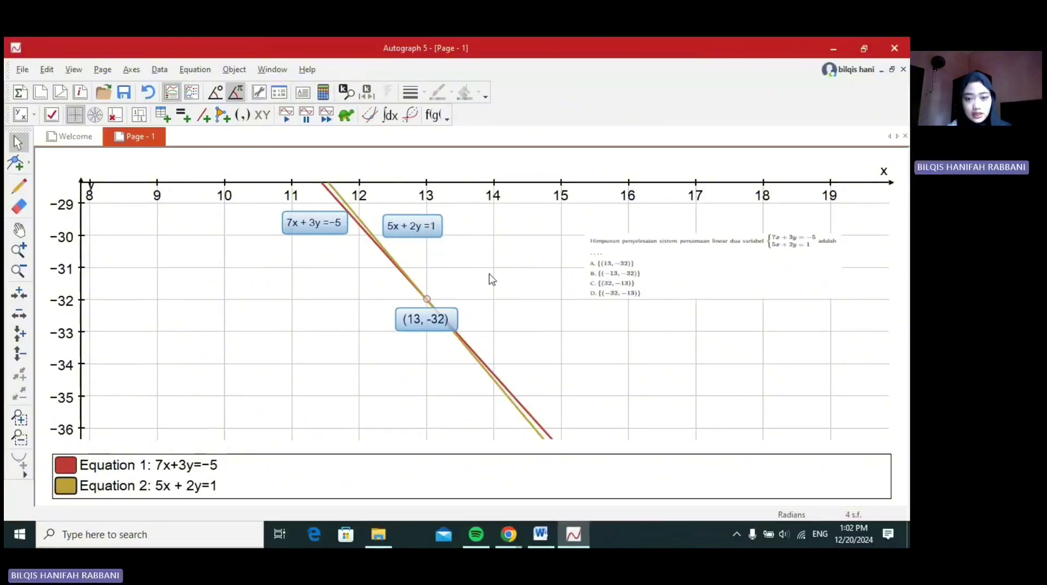
Step: Add a text box reading "jadi jawabannya adalah A {(13,-32)}" and place it below the problem image
click(304, 93)
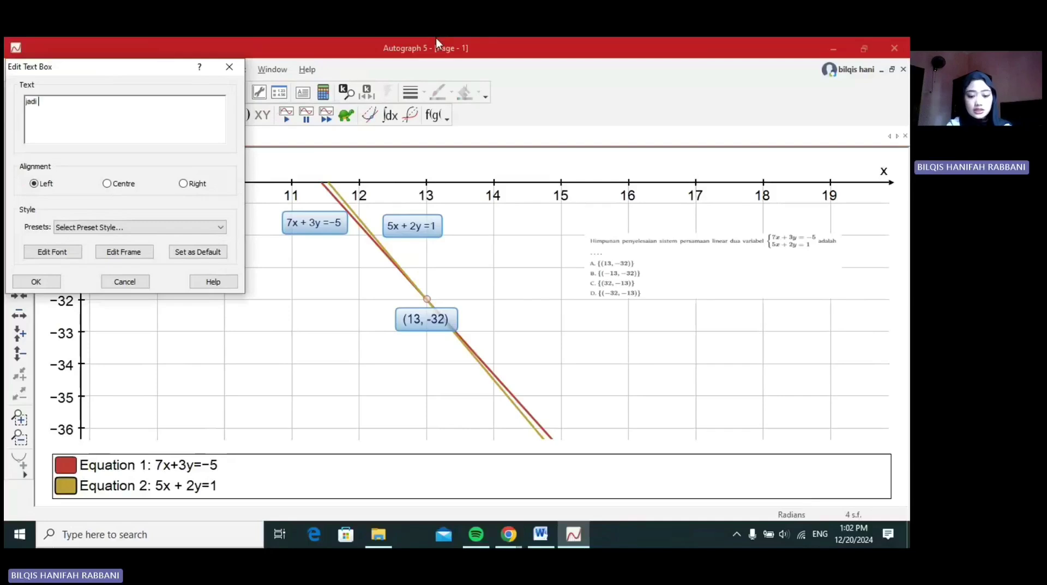
text(jadi jawabannya adalah )
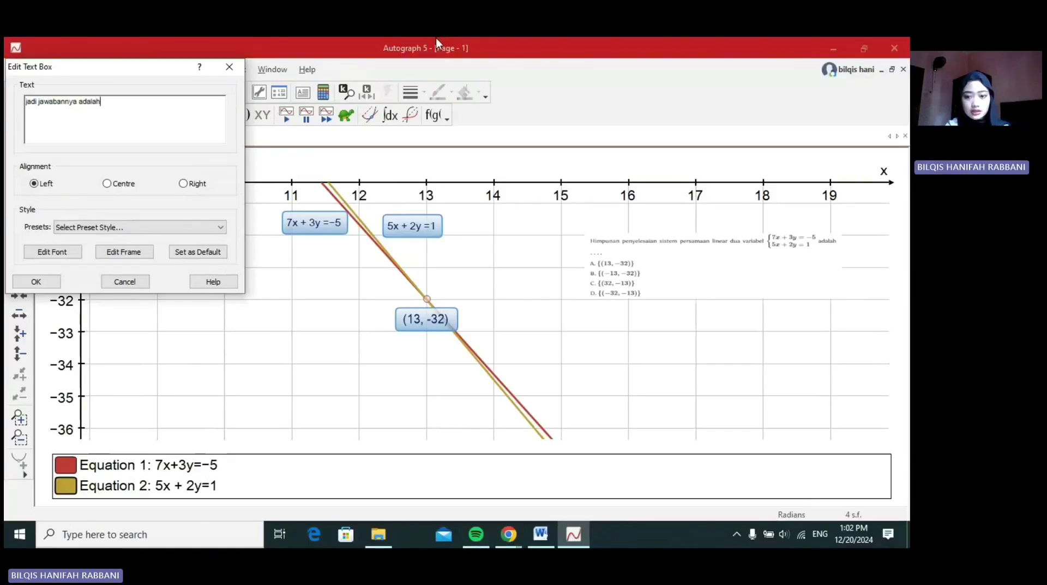
text(A)
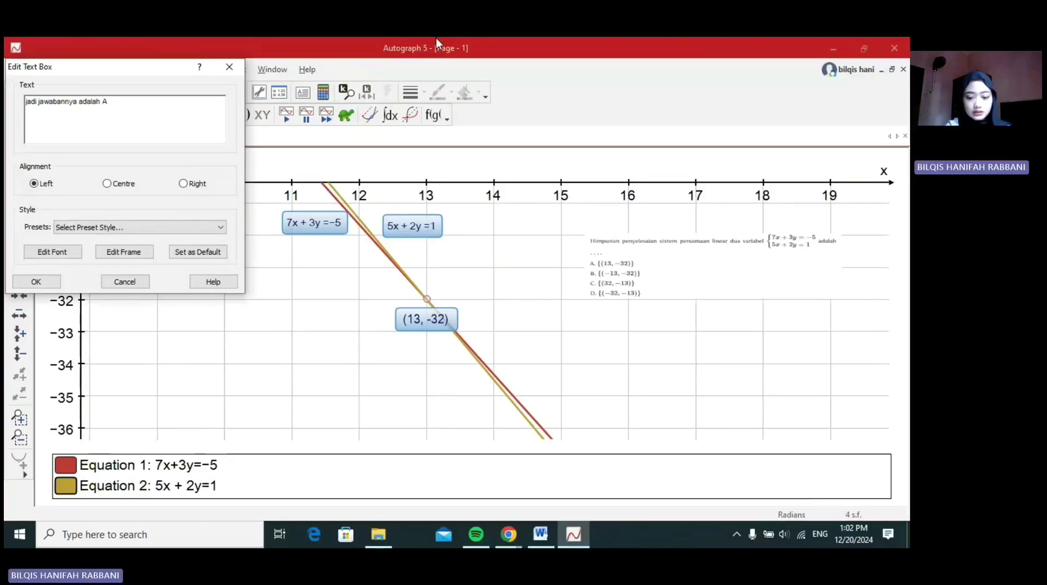
text( {()
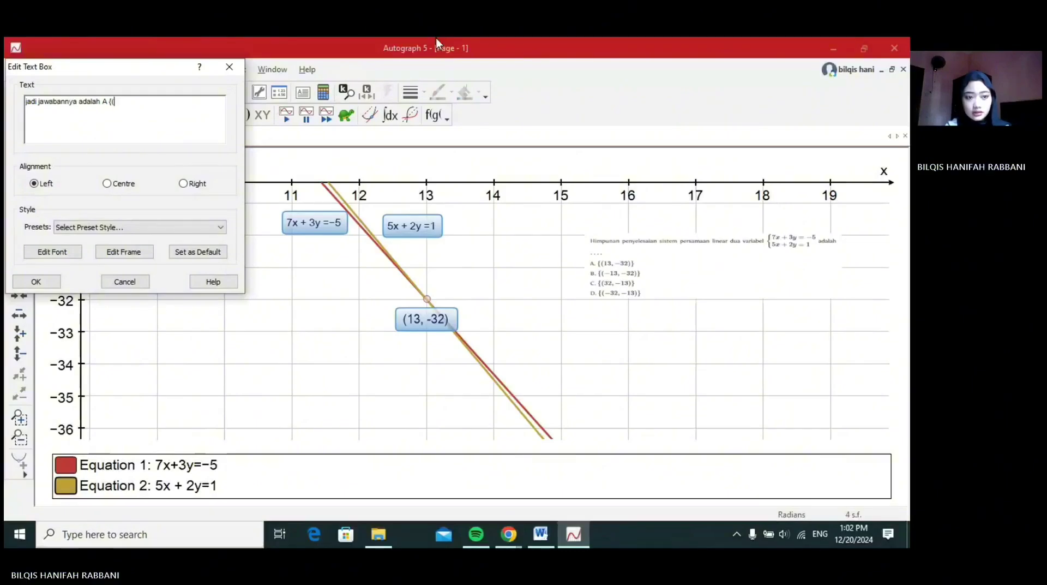
text(13,-32)
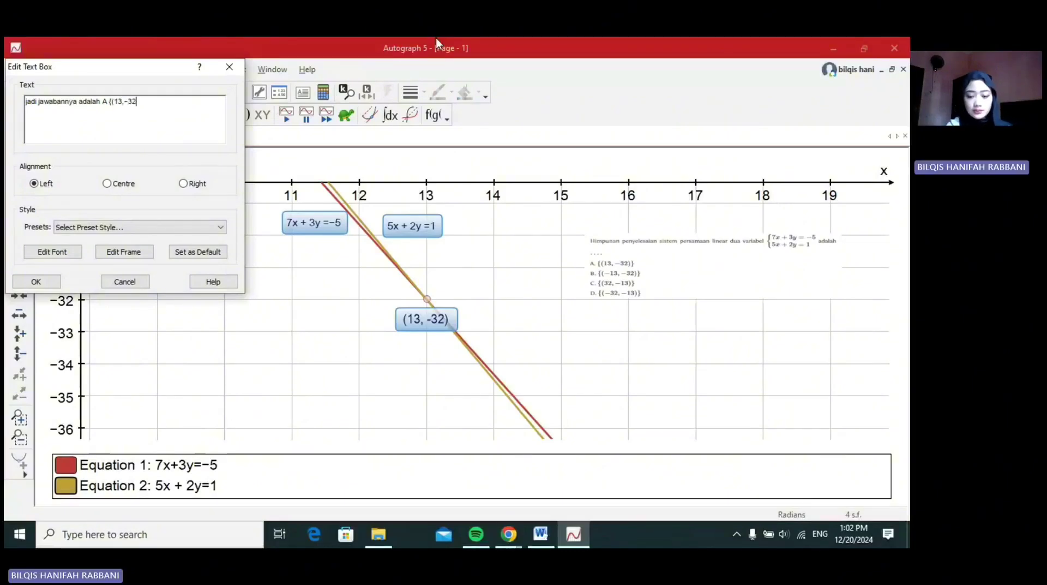
text()})
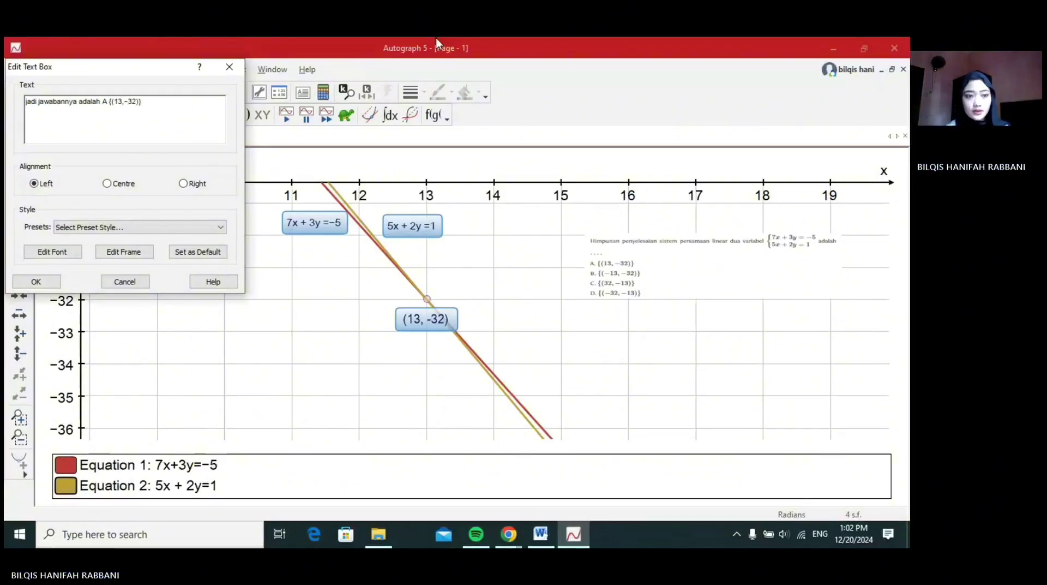
click(36, 282)
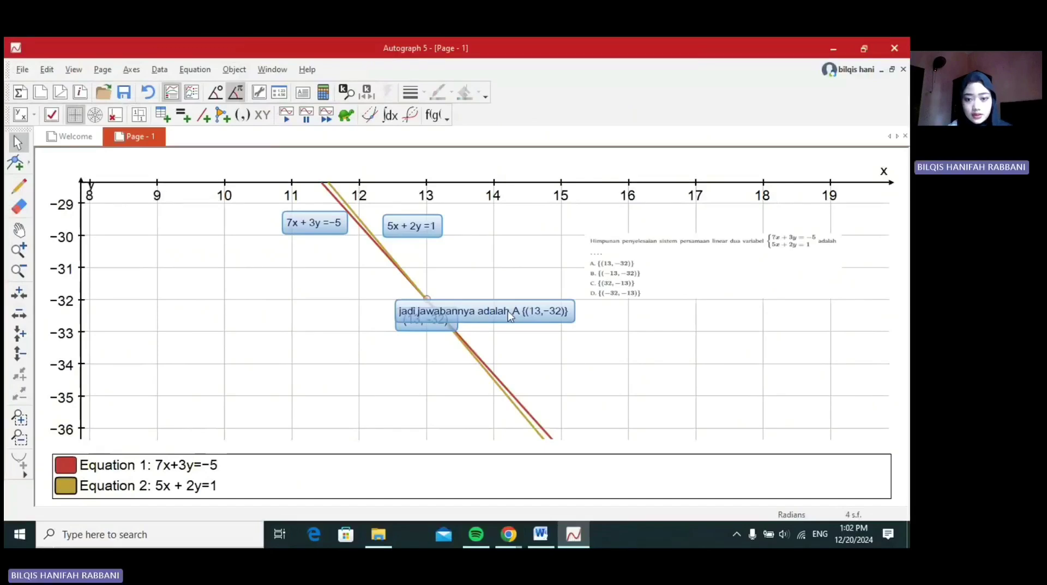
drag(509, 315, 718, 347)
Step: Enlarge the problem image so it extends left towards the "5x + 2y =1" label, then deselect it
click(588, 237)
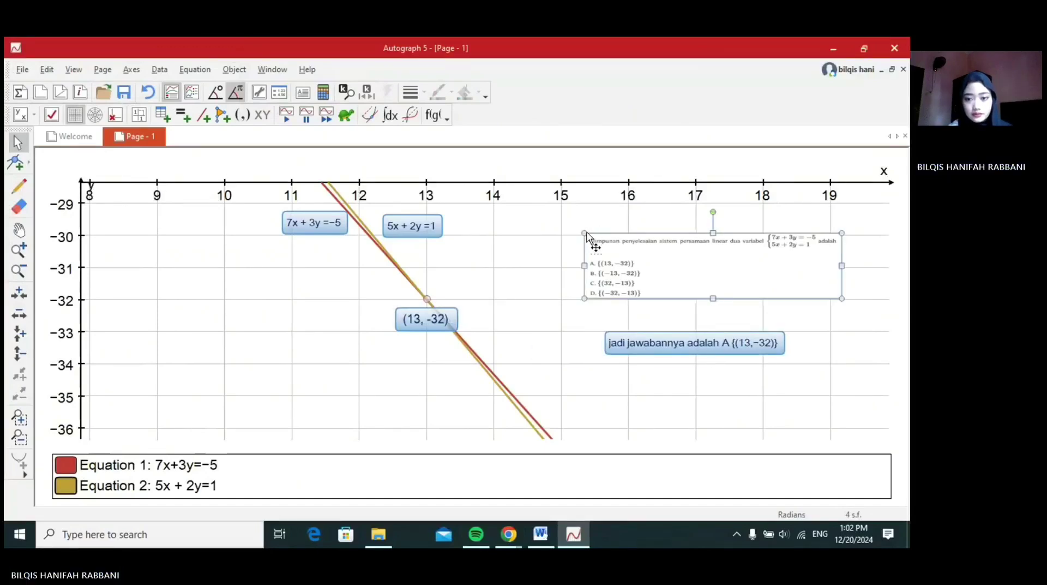
drag(584, 233, 487, 209)
click(567, 338)
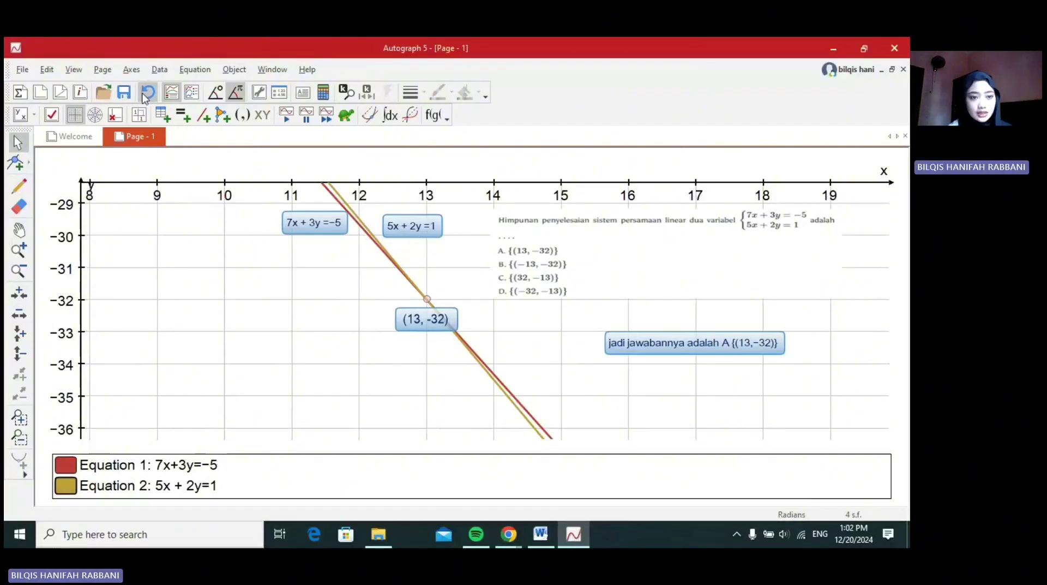
Step: Save the page to the Desktop as an Autograph file named "SOAL 1"
click(124, 93)
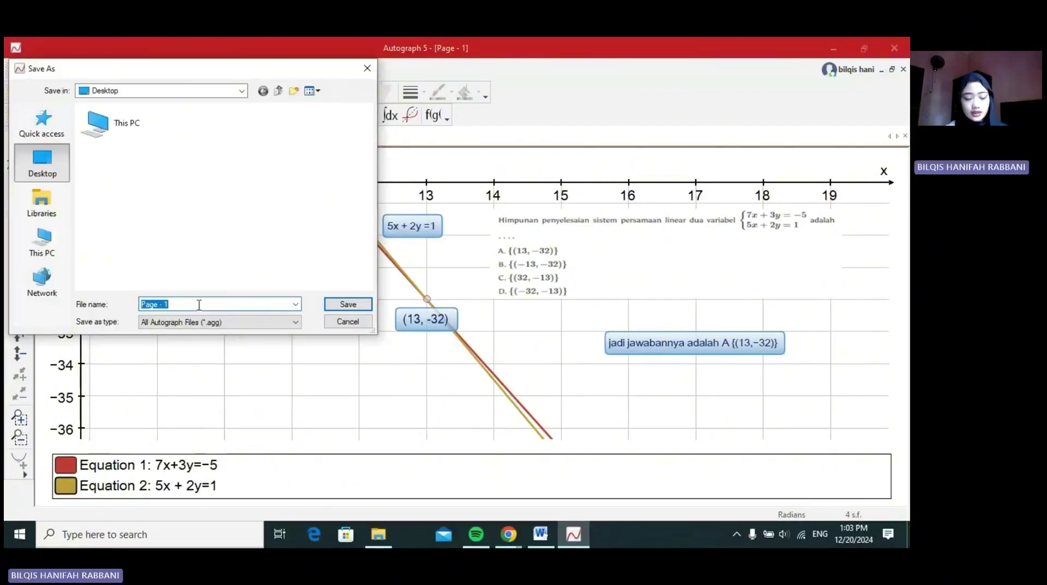
key(BackSpace)
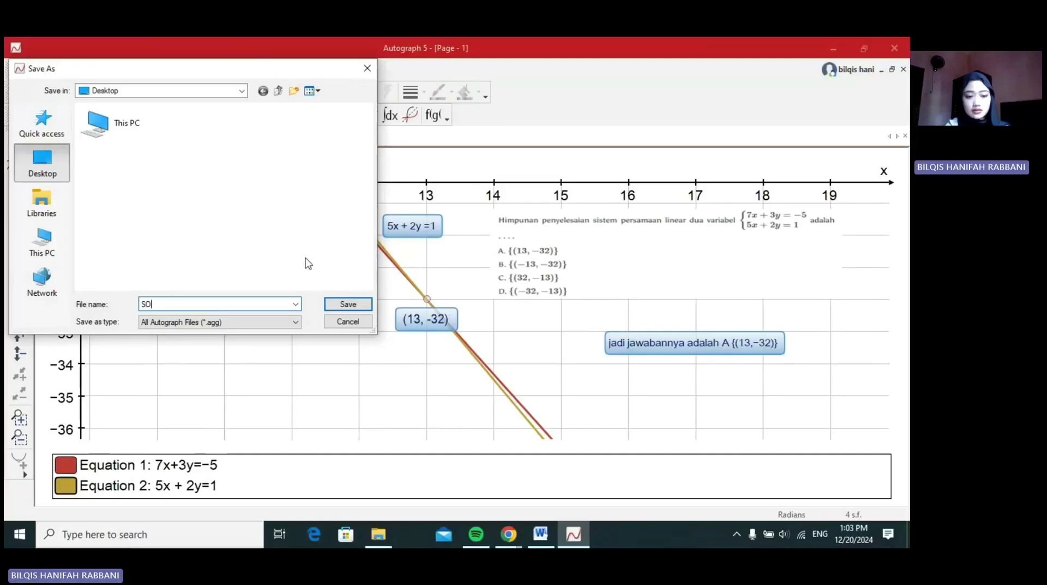
text(SOAL 1)
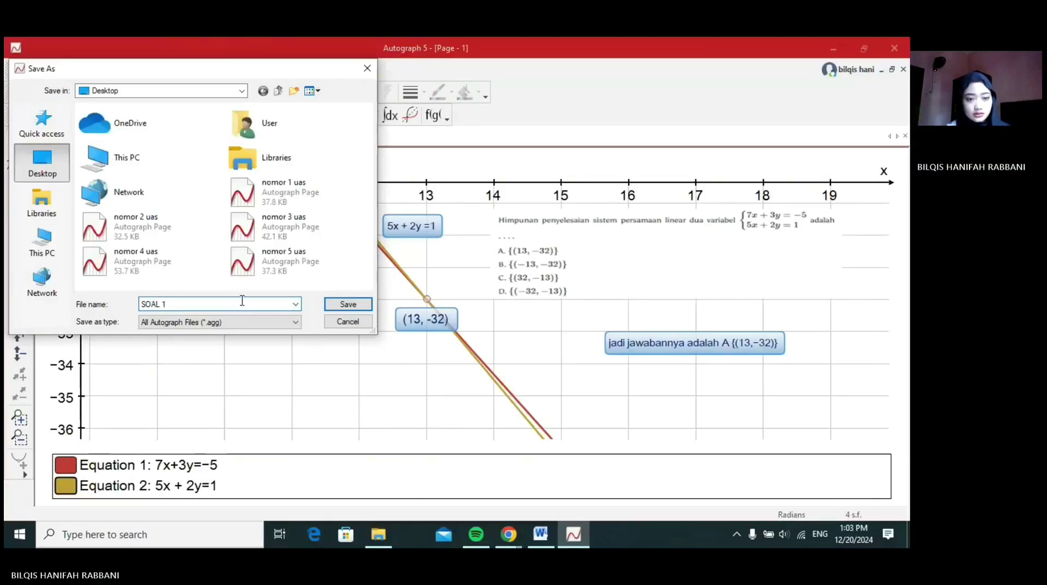
click(354, 303)
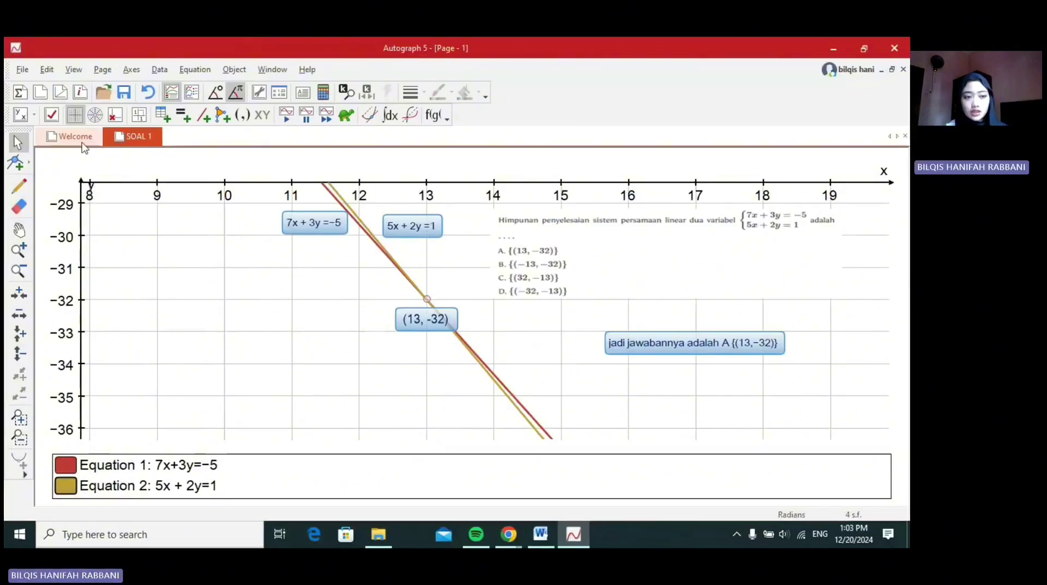
Step: Create a new graph page and plot the equation 2x+3y=2 on it
click(39, 93)
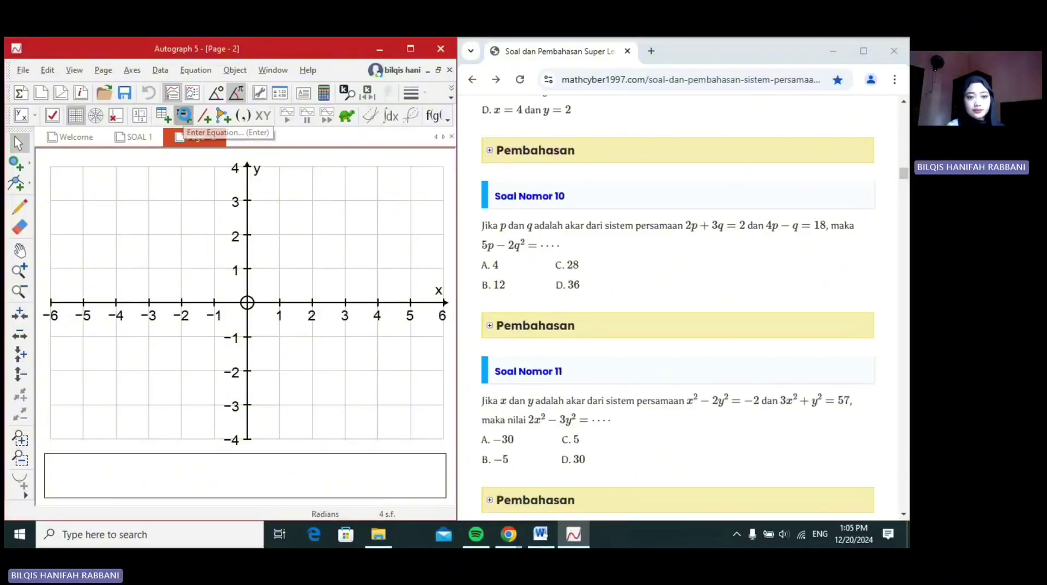
click(183, 117)
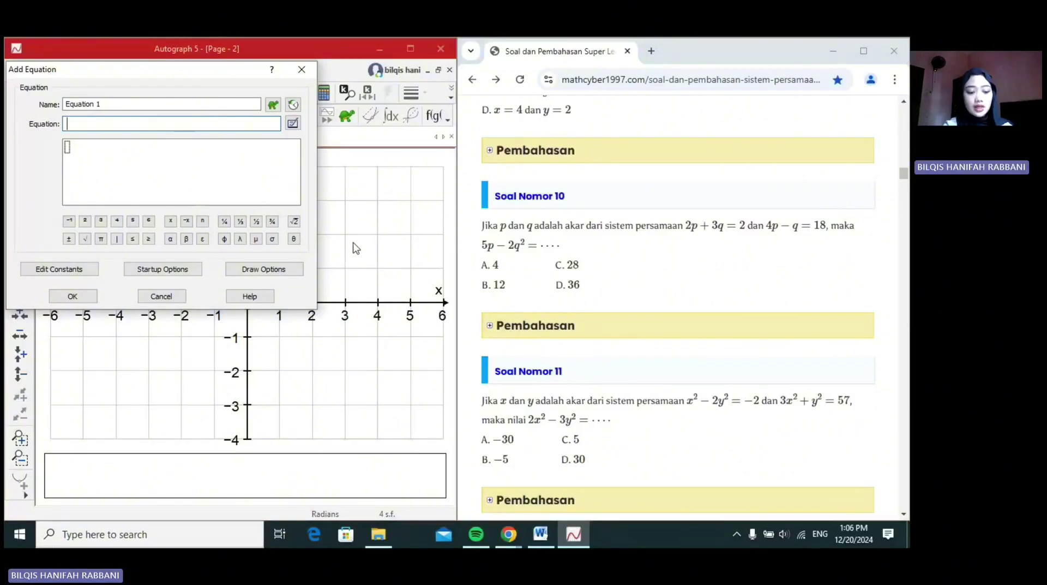
text(2x+3)
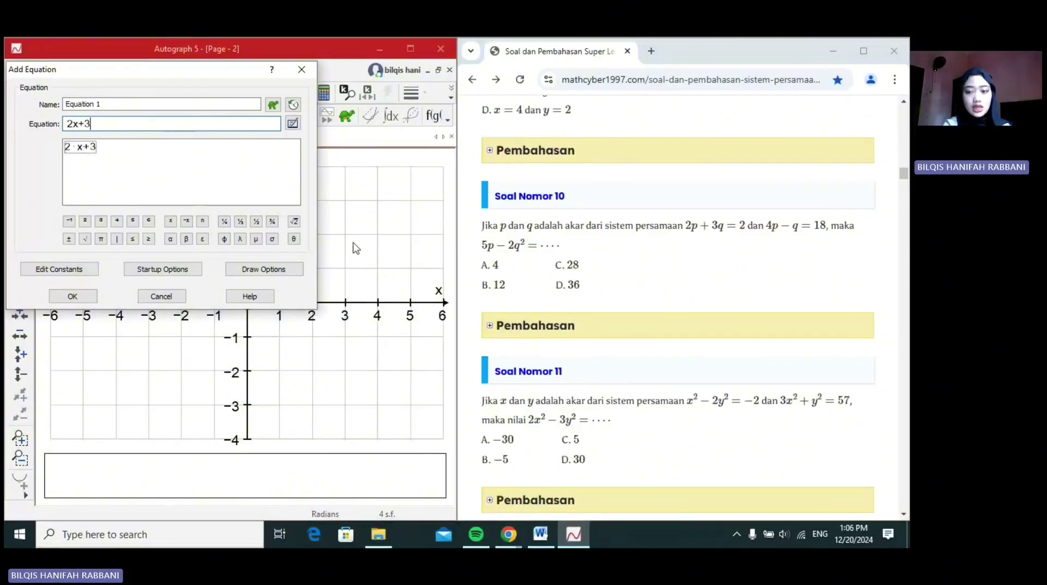
text(y=2)
key(Return)
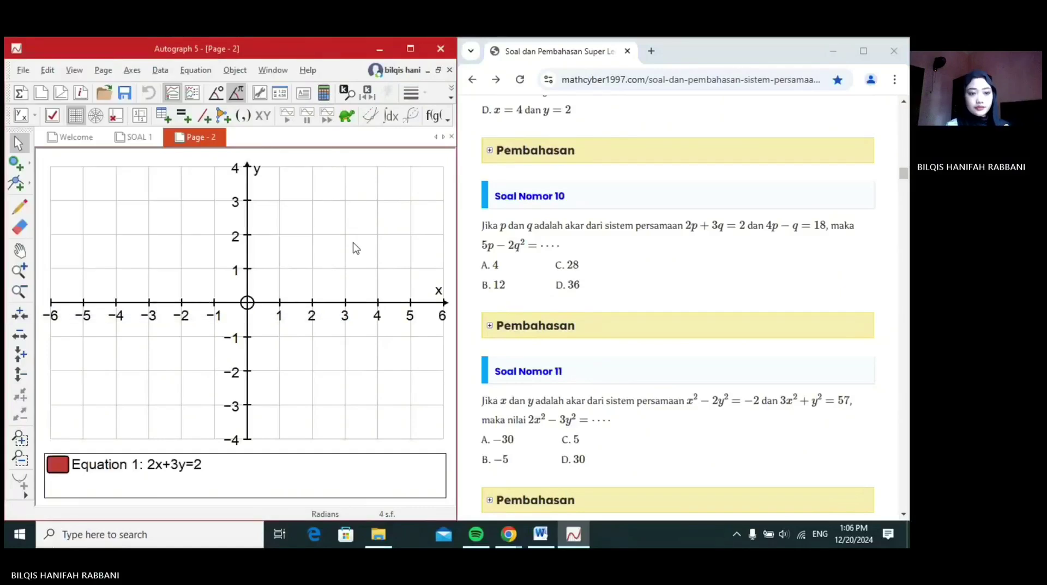
Step: Plot the second equation 4x-y=18 on the same graph page
click(184, 116)
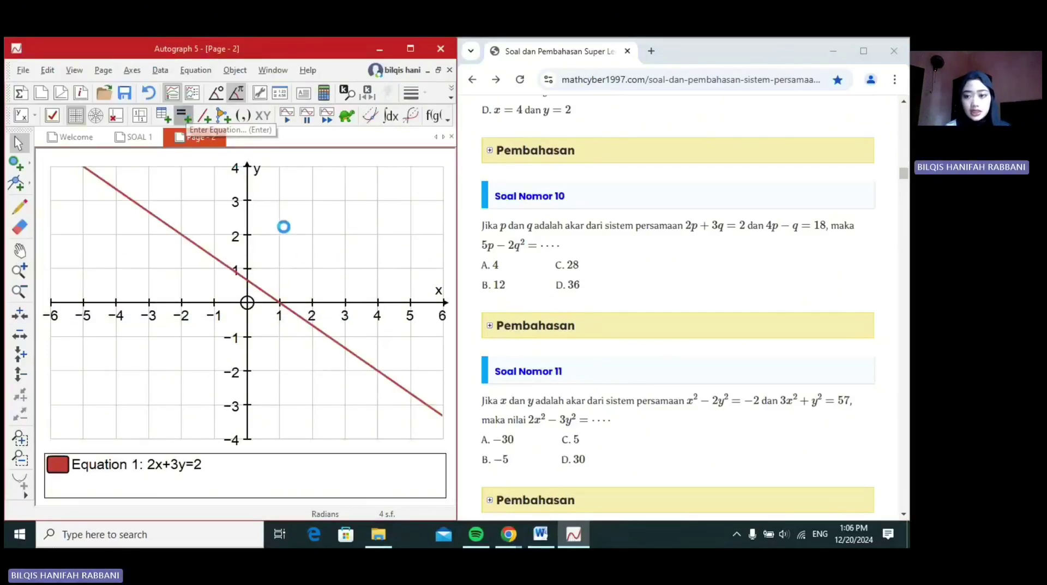
text(4x)
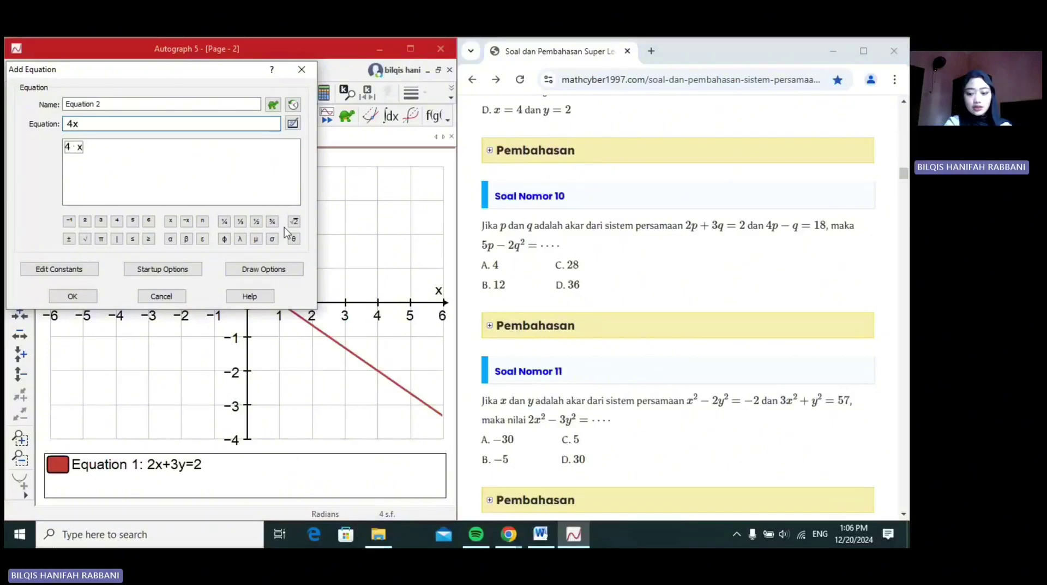
text(-y=18)
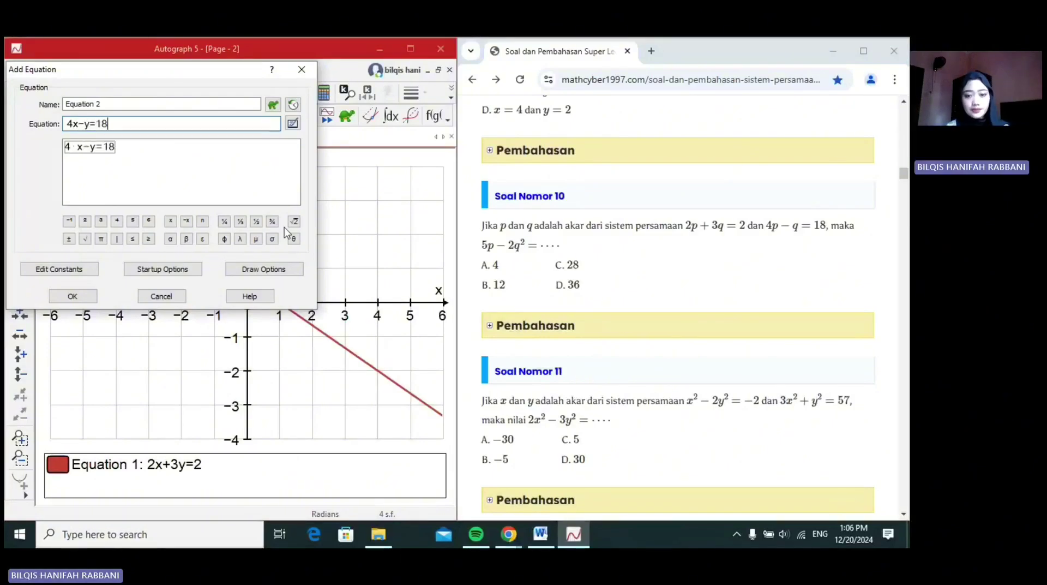
click(76, 297)
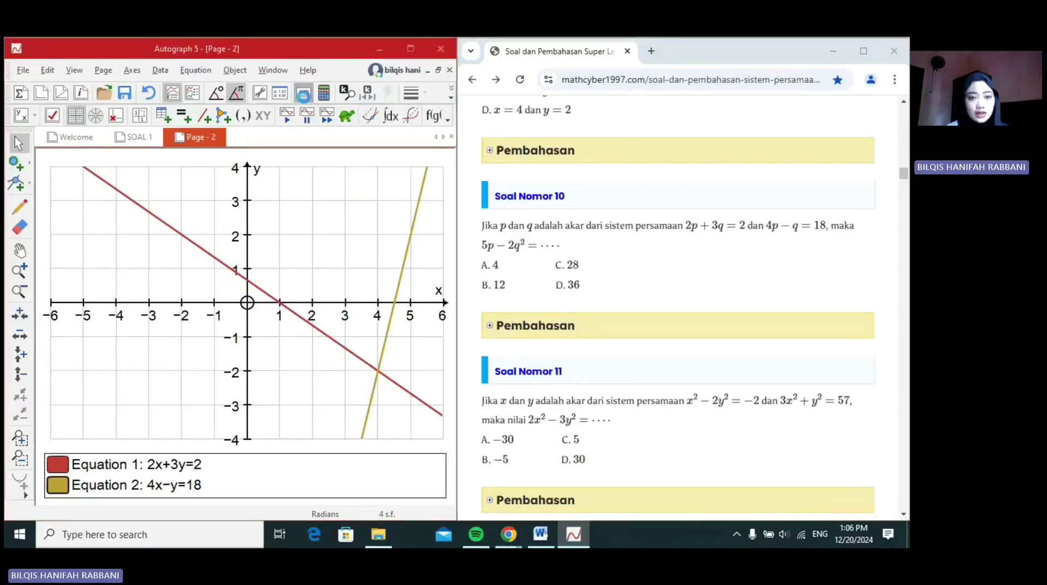
Step: Add a two-line text box reading "p = x" and "q= y" and place it in the first quadrant between the two lines
click(307, 96)
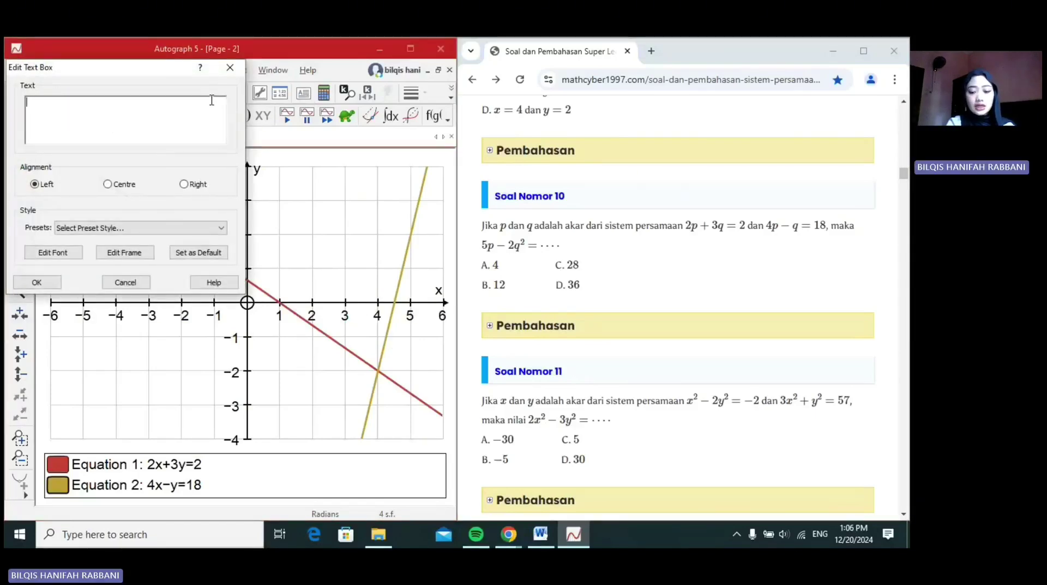
text(p = x)
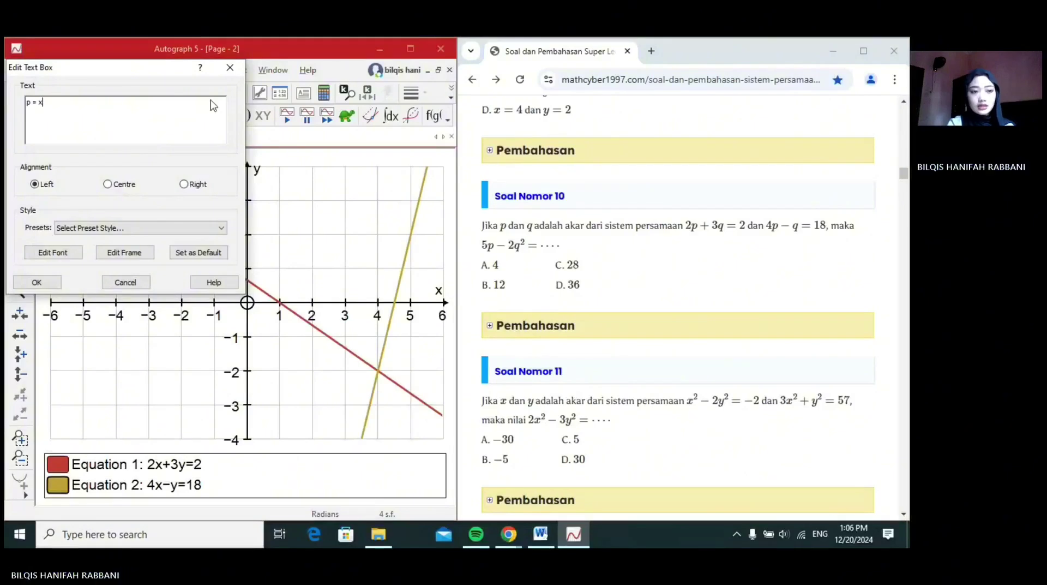
key(Return)
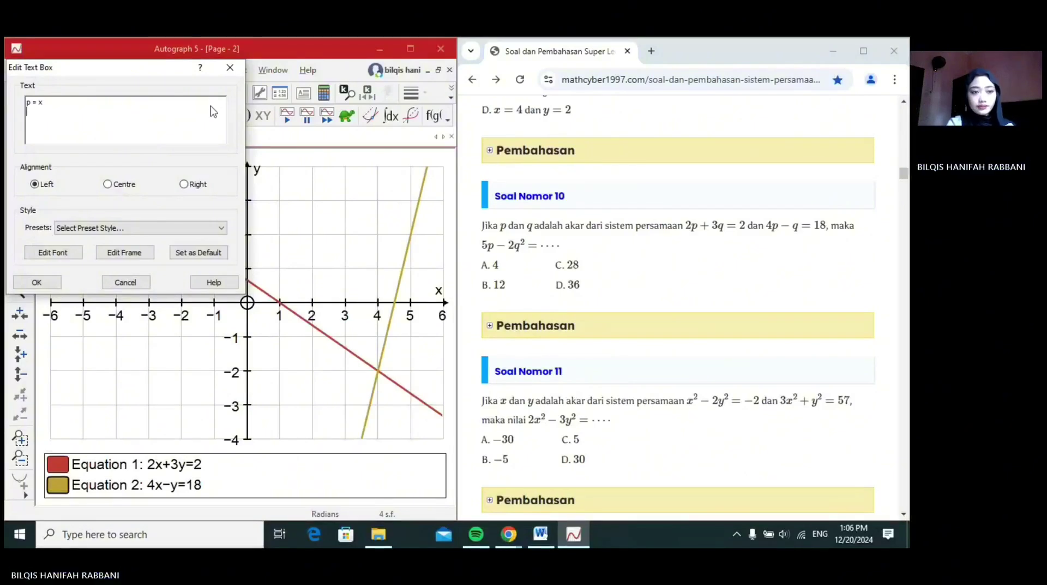
text(q= y)
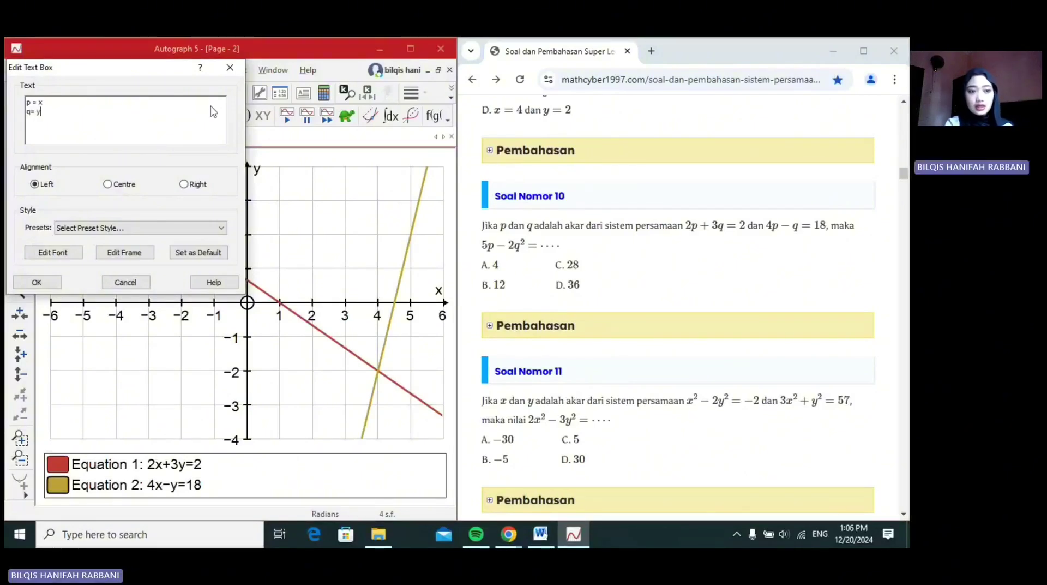
click(34, 282)
drag(243, 300, 307, 241)
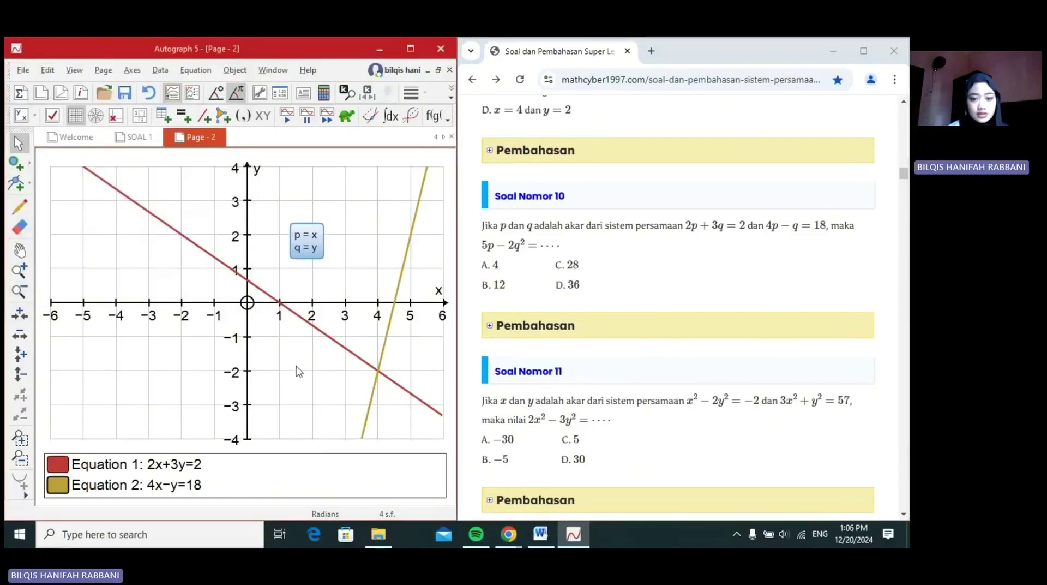
Step: Mark the intersection point of the red line and the yellow line
click(16, 185)
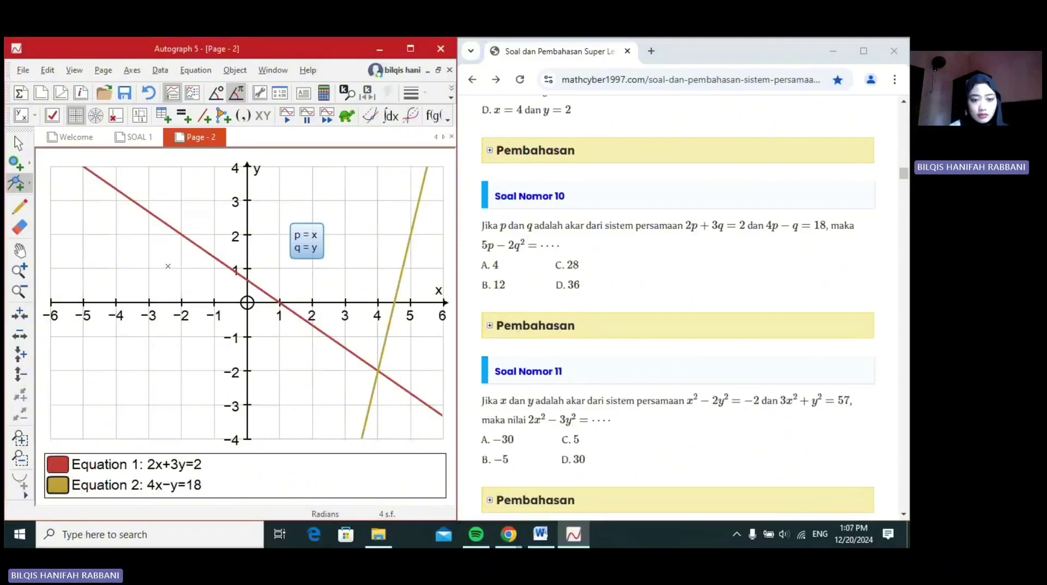
click(378, 371)
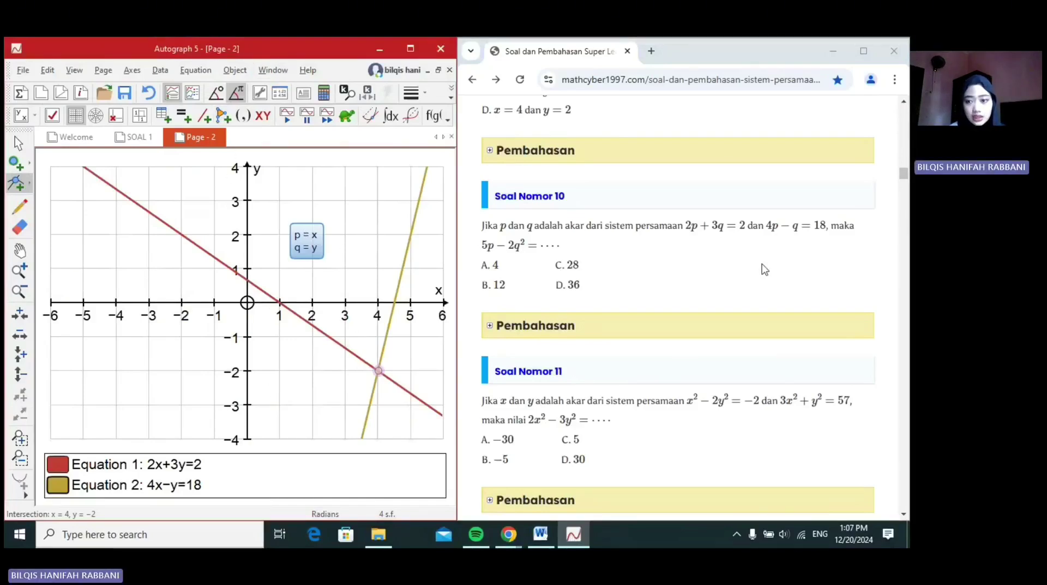
Step: Add a text box with the three-line calculation "5p-2q^2 = 5.4-2.(-2)^2", "= 20 - 8", "= 12"
click(304, 92)
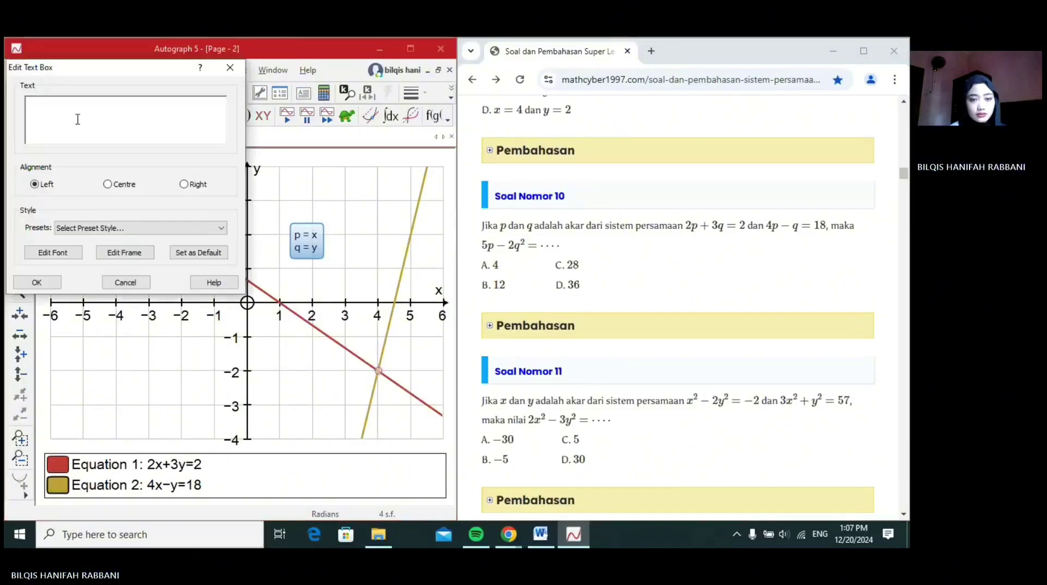
text(5p-2q)
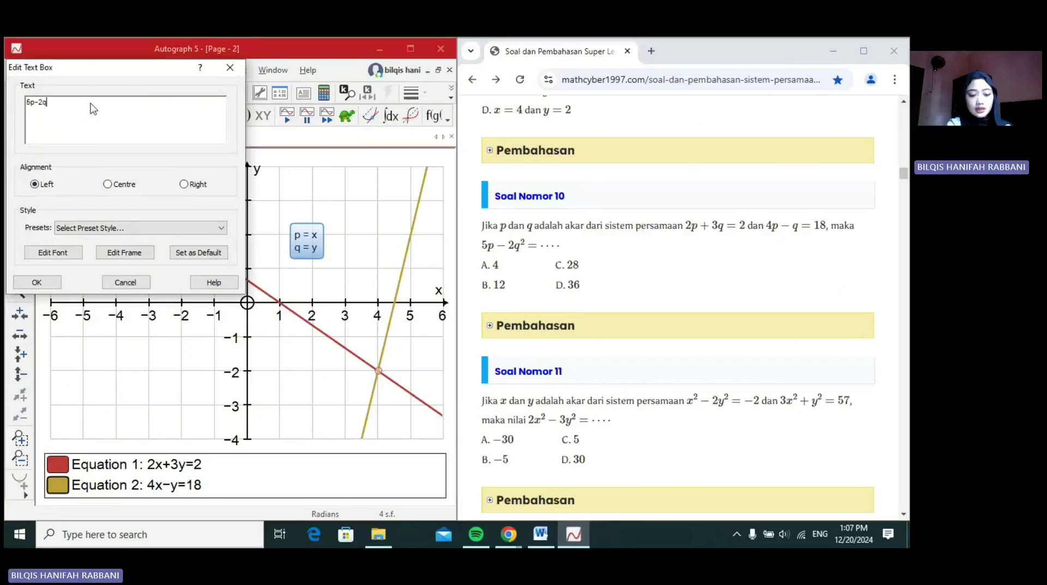
text(^2 = 5)
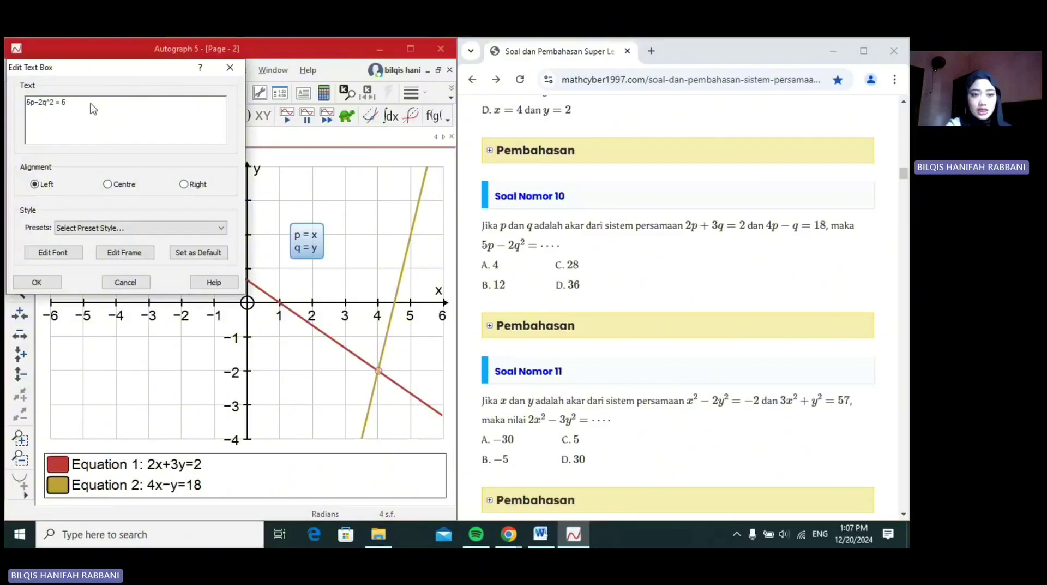
text(6.)
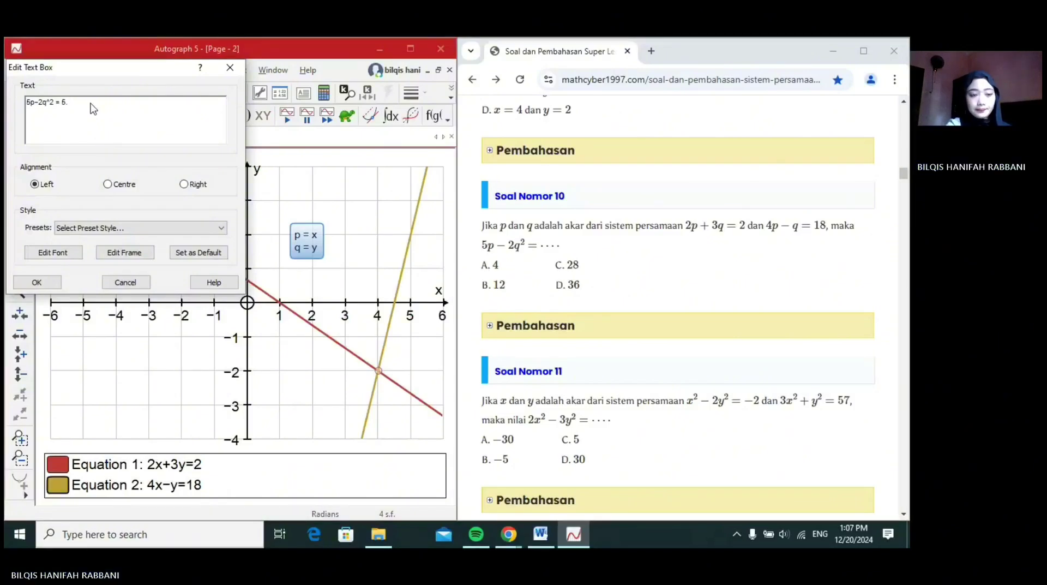
text(4)
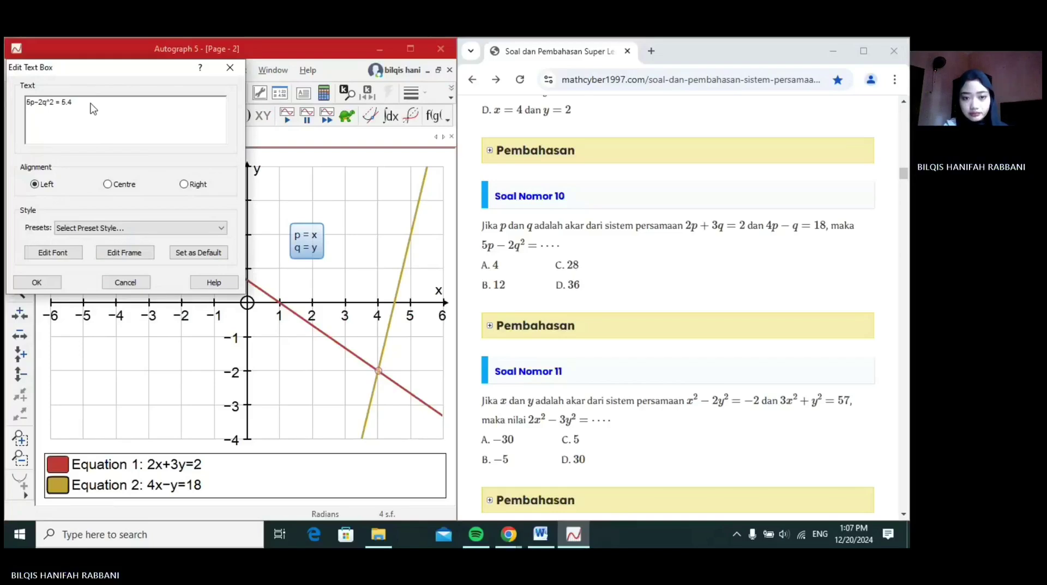
text(-2)
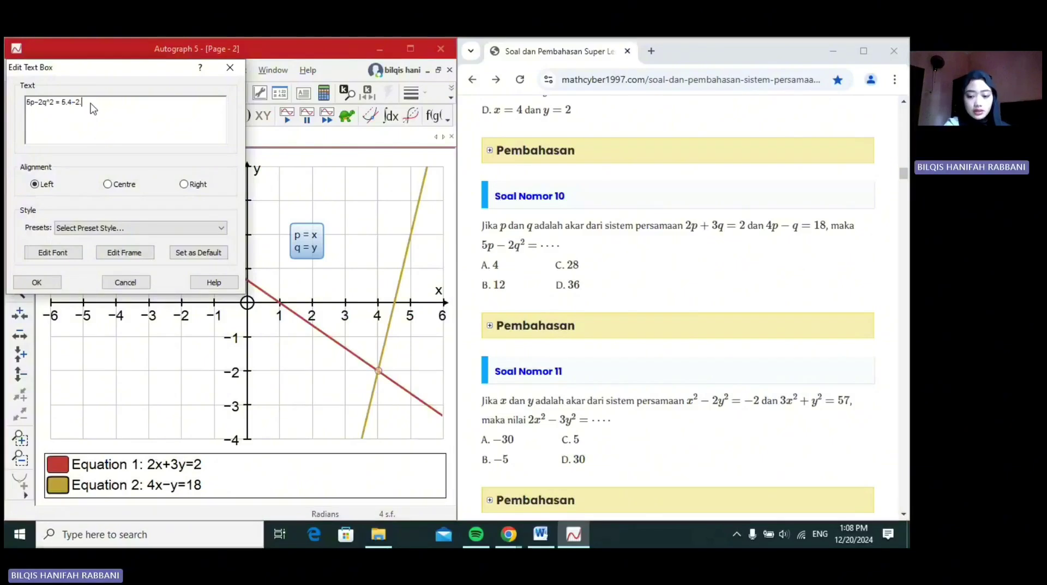
text(.(-2)
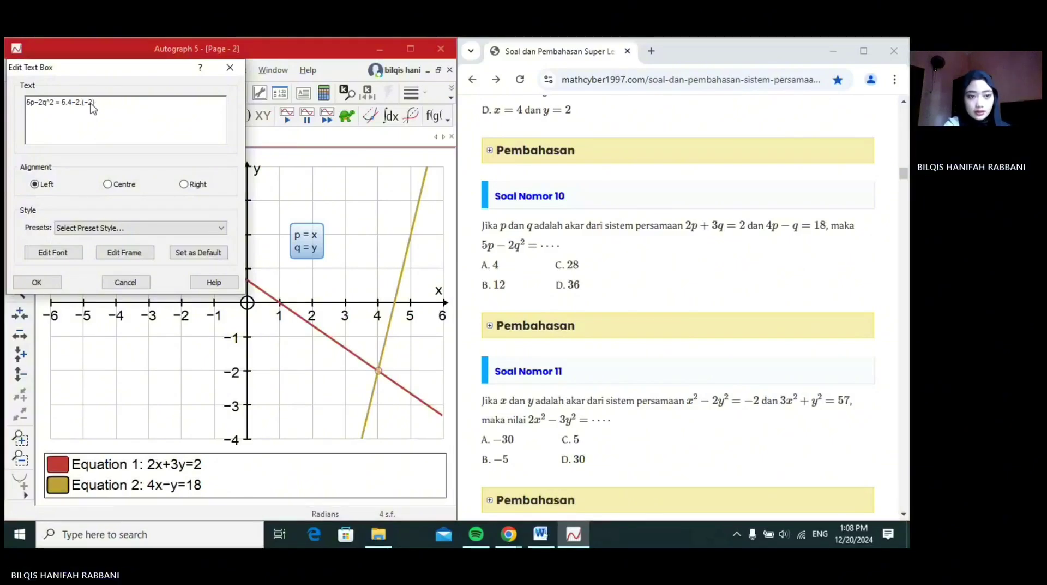
text()^2)
key(Return)
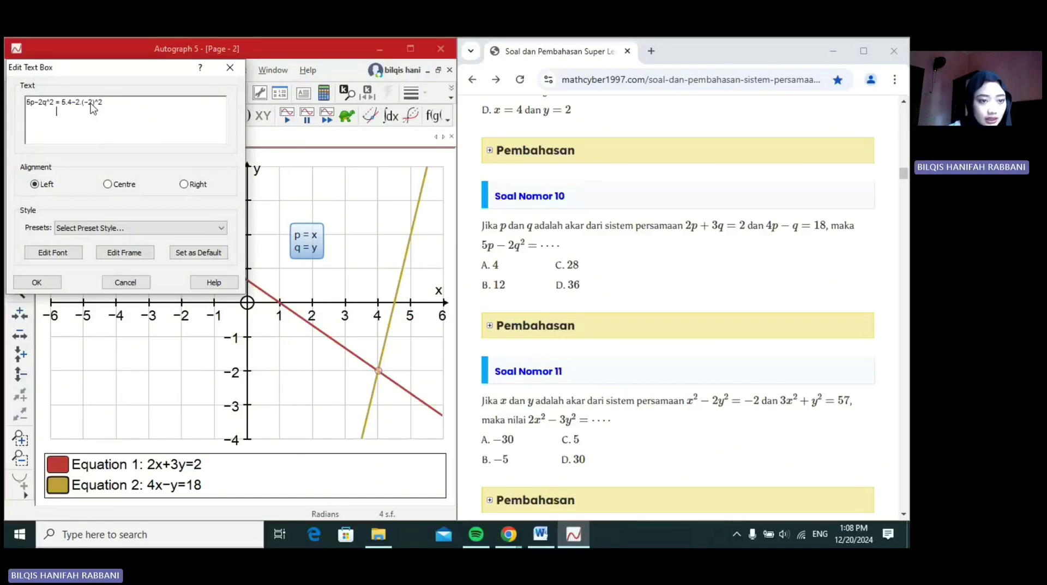
text(=)
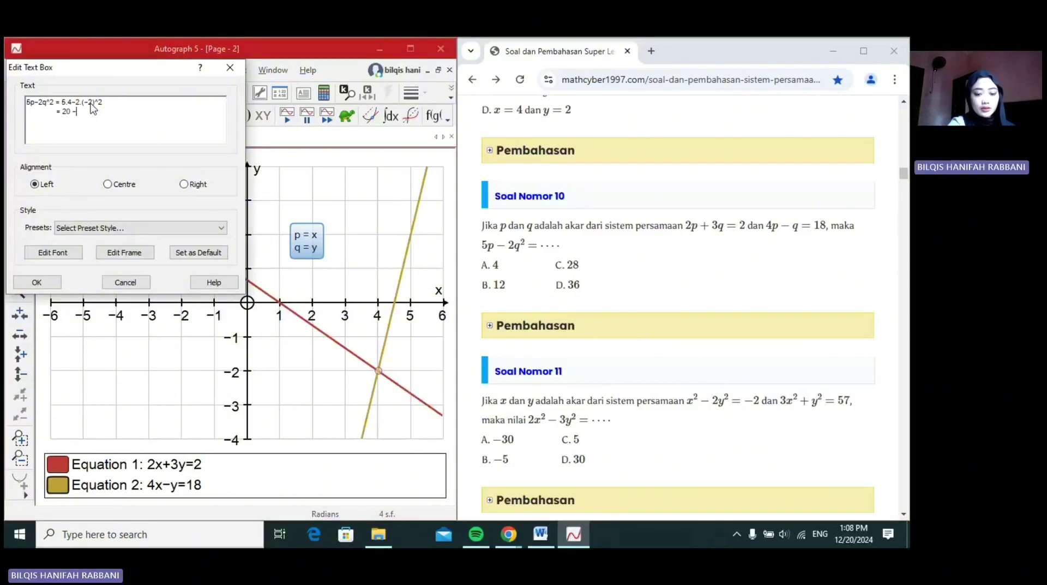
text(20 - 8 )
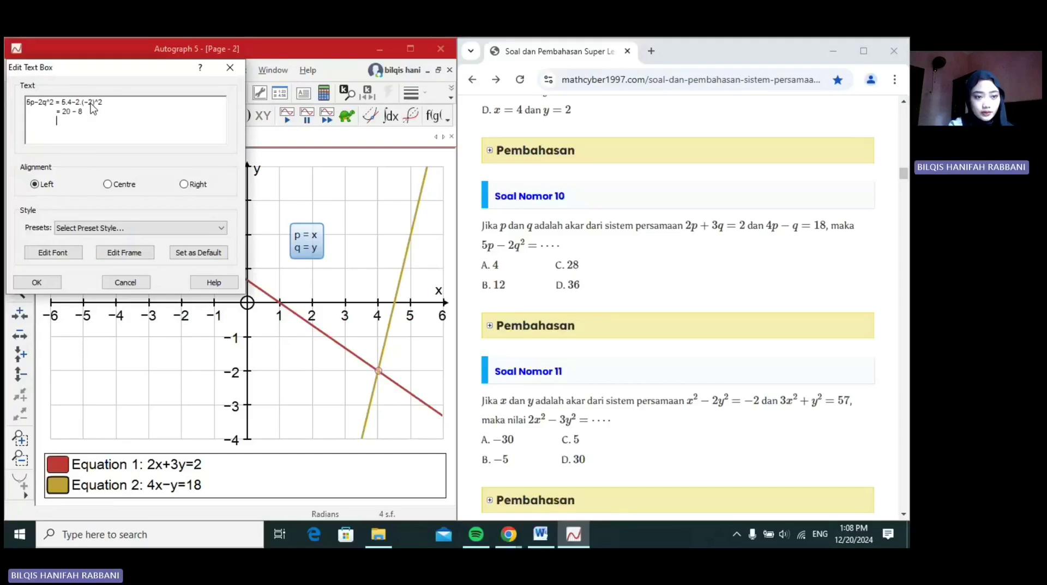
text(                  = 12)
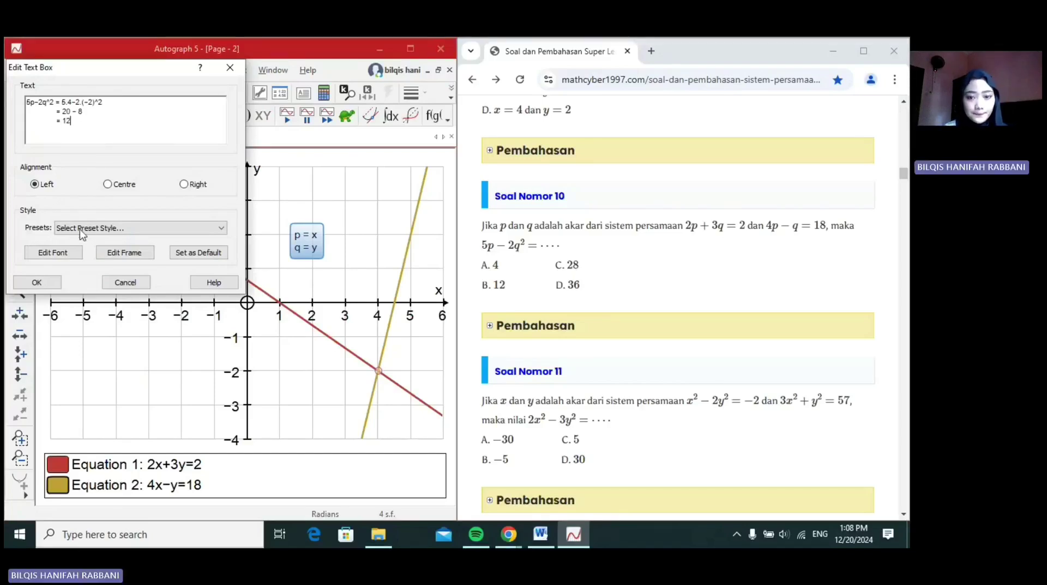
click(37, 282)
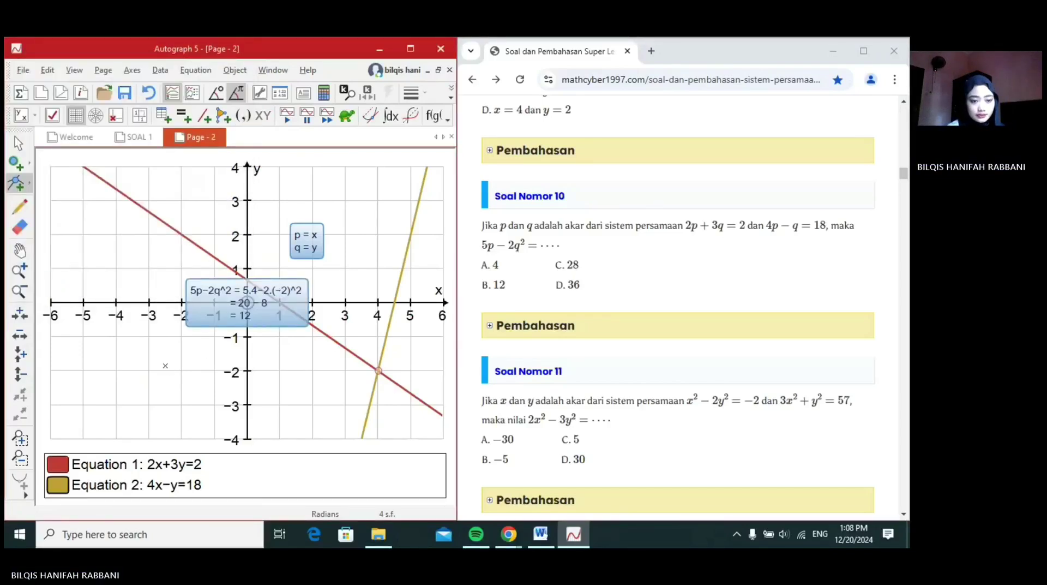
Step: Move the calculation text box off the origin into the empty third quadrant of the graph
click(18, 143)
click(196, 295)
drag(261, 303, 149, 359)
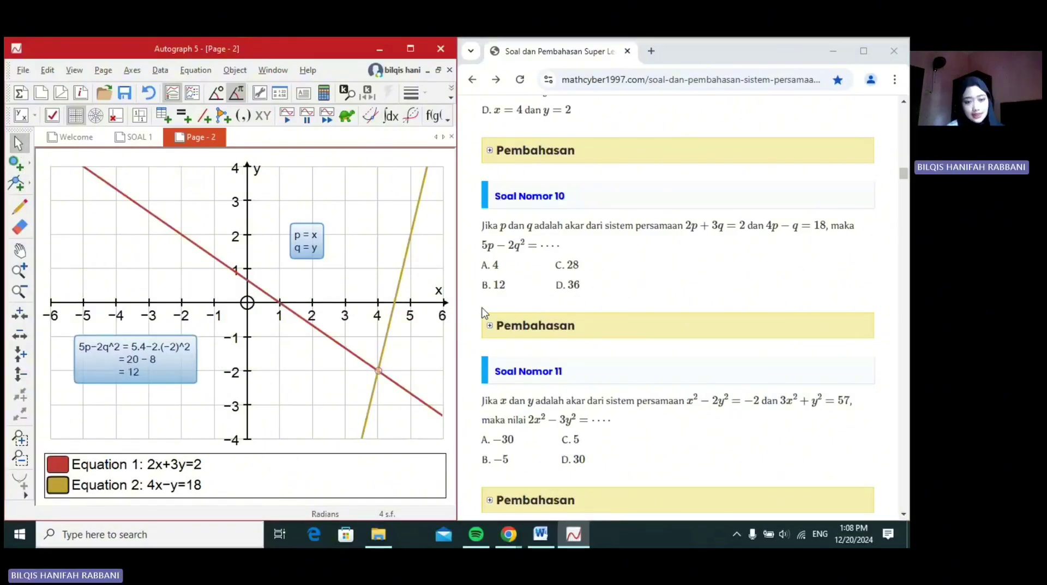
Step: Create a new 2D graph page and bring up problem number 12 on the exercise web page
click(47, 90)
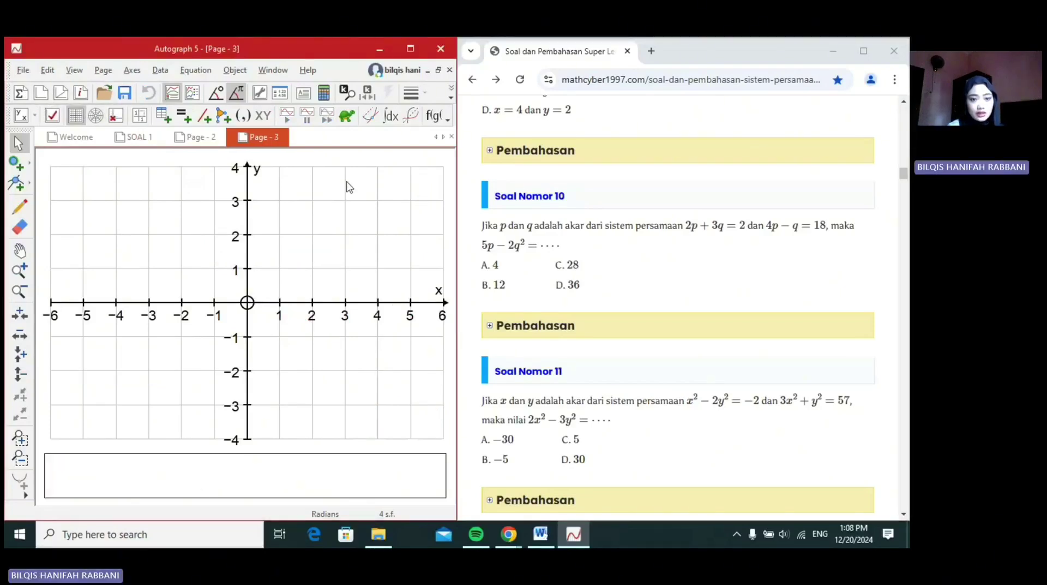
scroll(484, 221, up, 12)
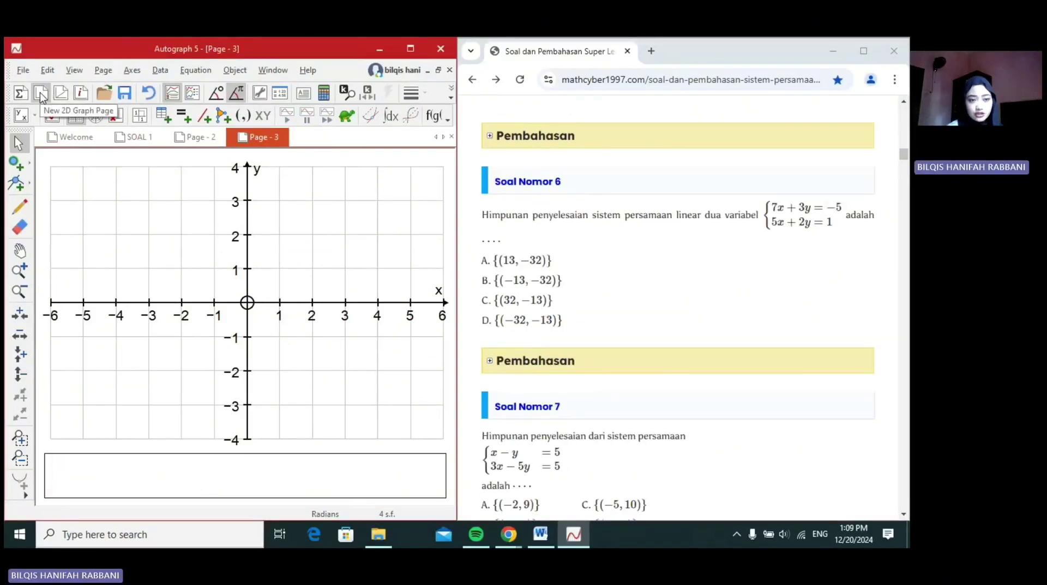
scroll(640, 253, down, 5)
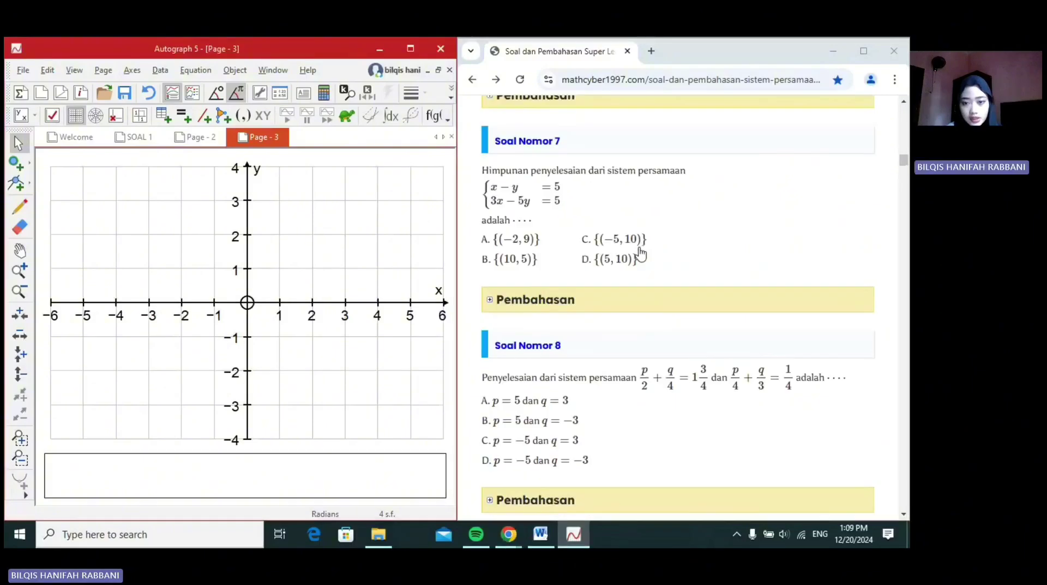
scroll(640, 253, down, 12)
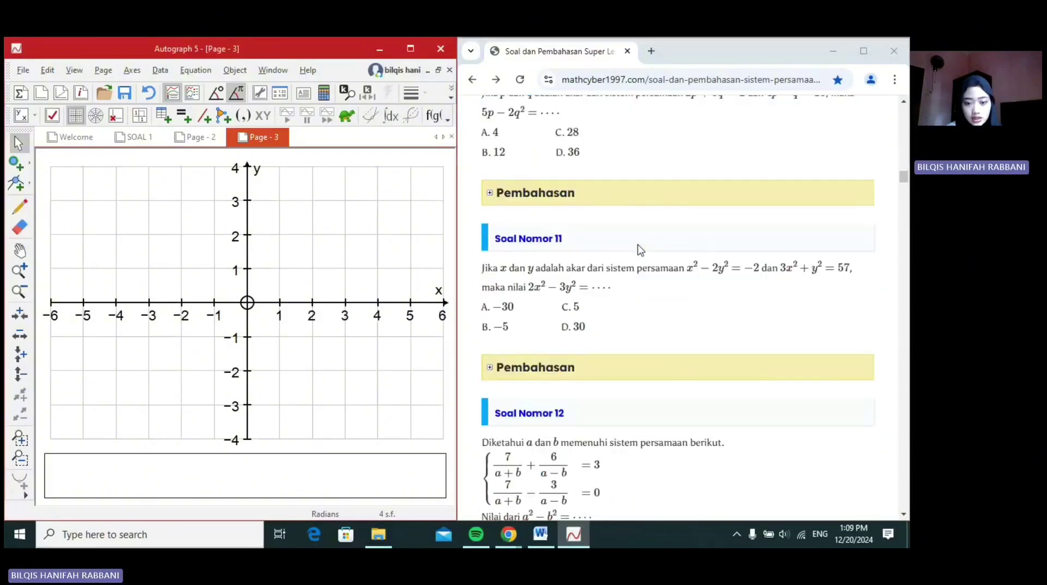
scroll(641, 249, down, 3)
scroll(603, 352, down, 2)
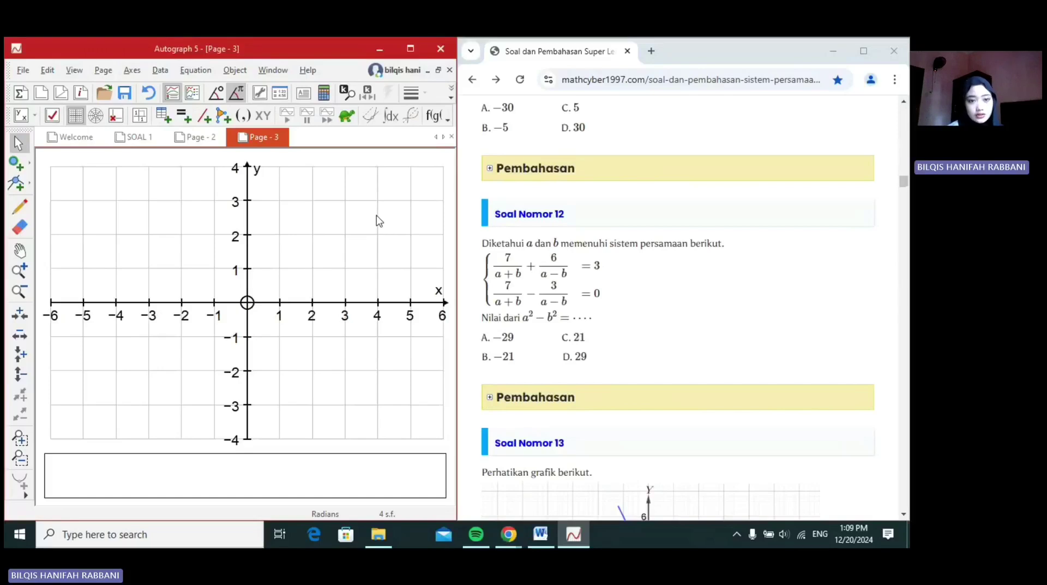
Step: Add a two-line text box reading "a=x" and "b=y" and place it in the first quadrant of the new graph page
click(304, 95)
text(a=x )
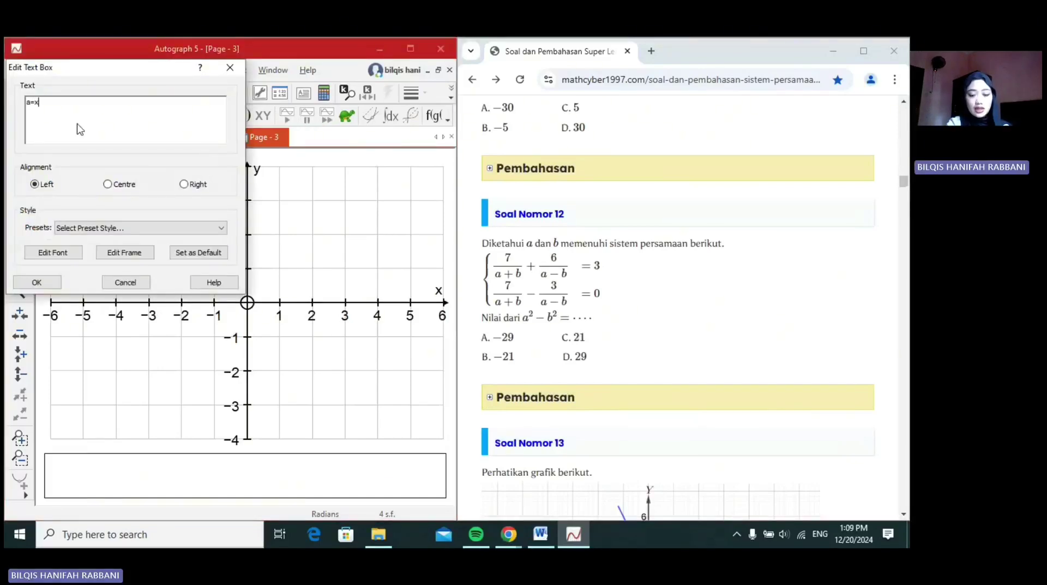
text(b=y)
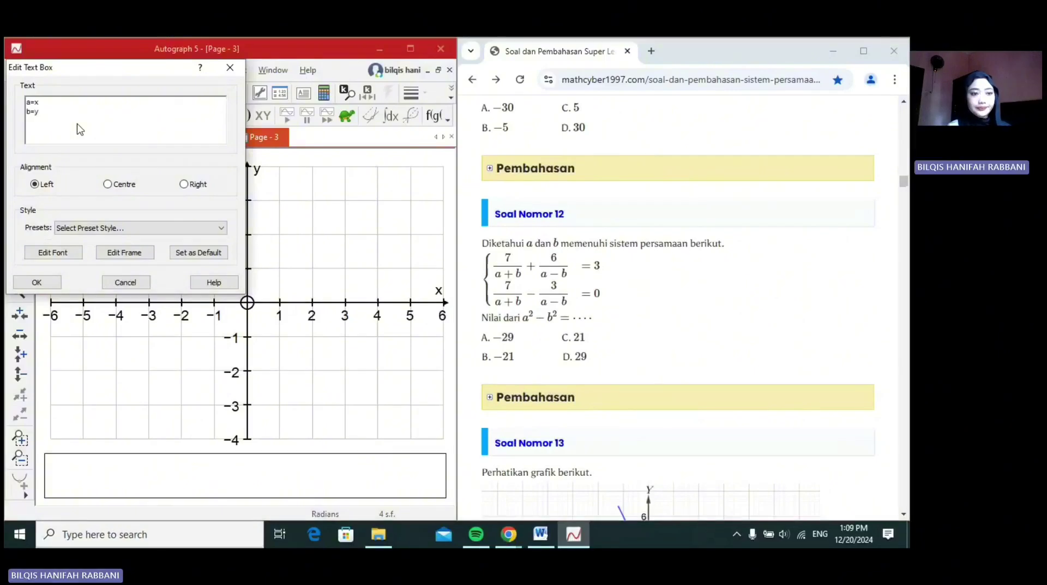
click(37, 282)
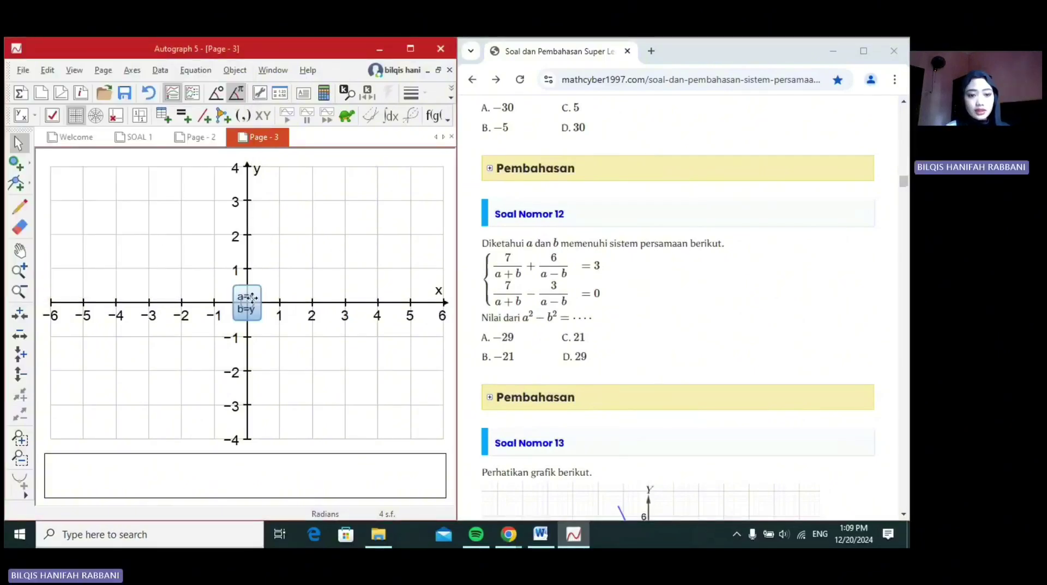
drag(263, 287, 362, 195)
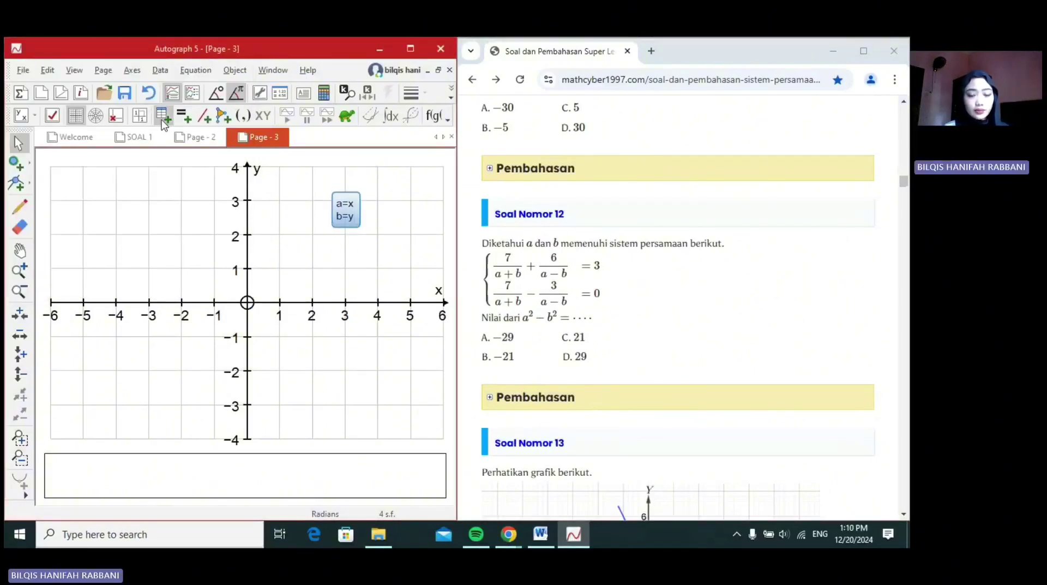
click(158, 172)
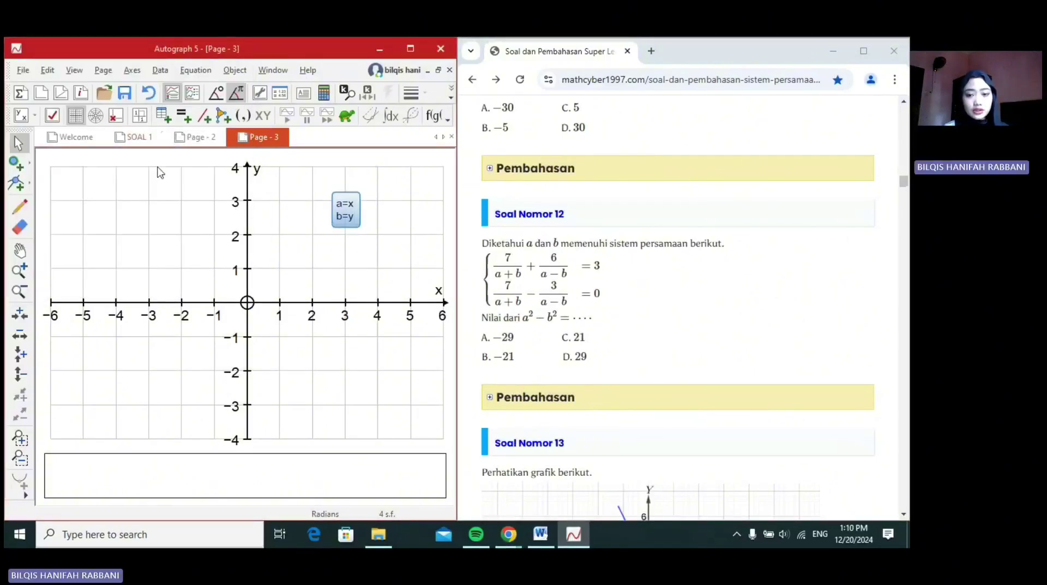
Step: Plot the equation 7/(x+y)+6/(x-y)=3 as the first curve on the graph page
click(188, 119)
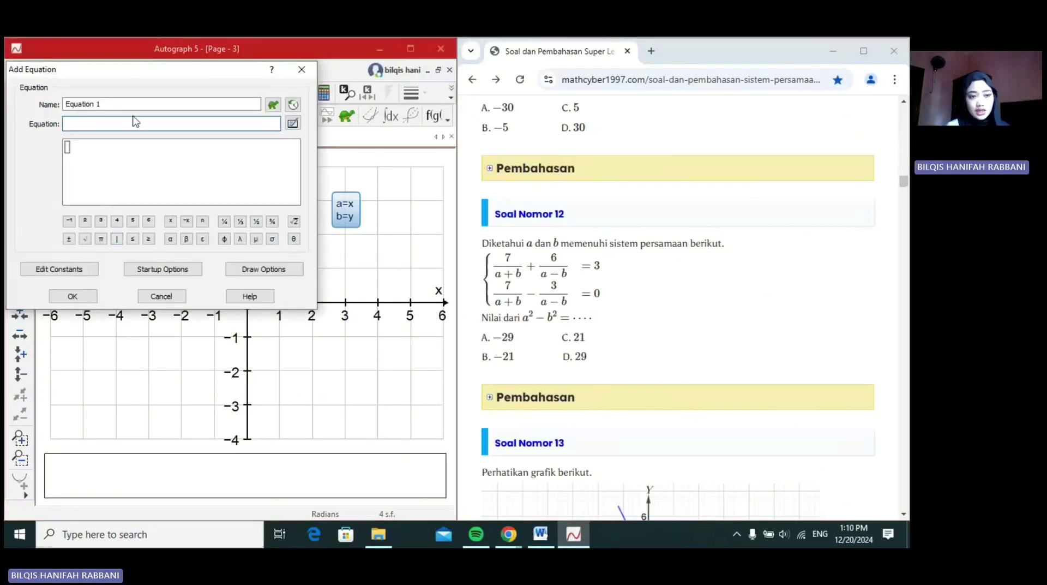
text(7/)
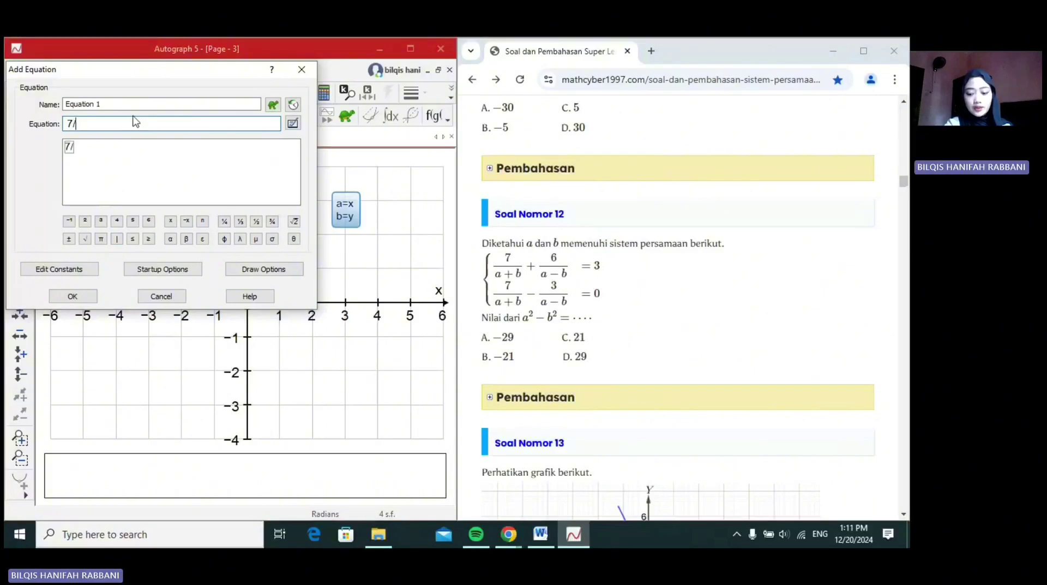
text((x)
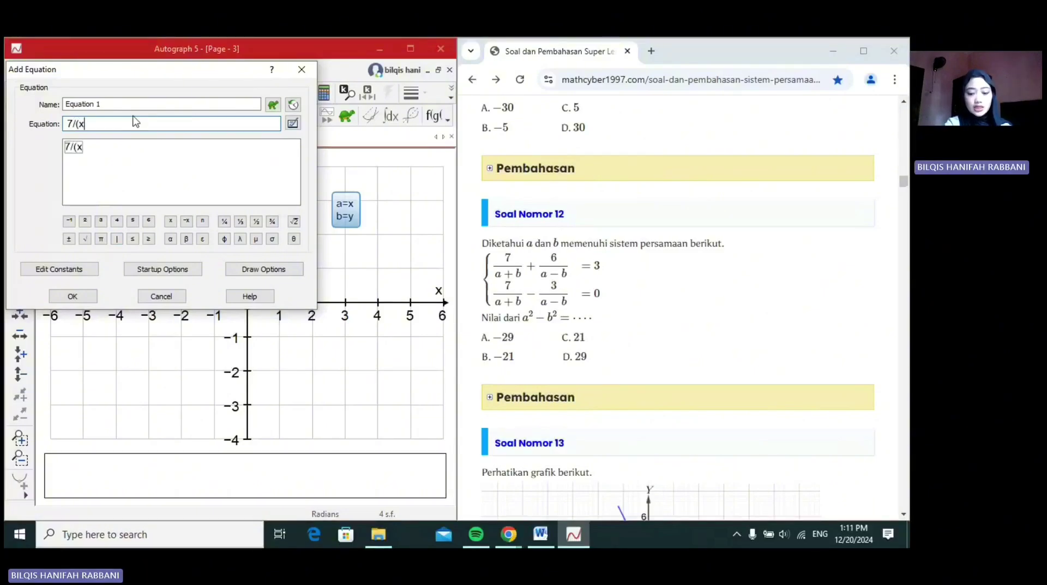
text(+y)+)
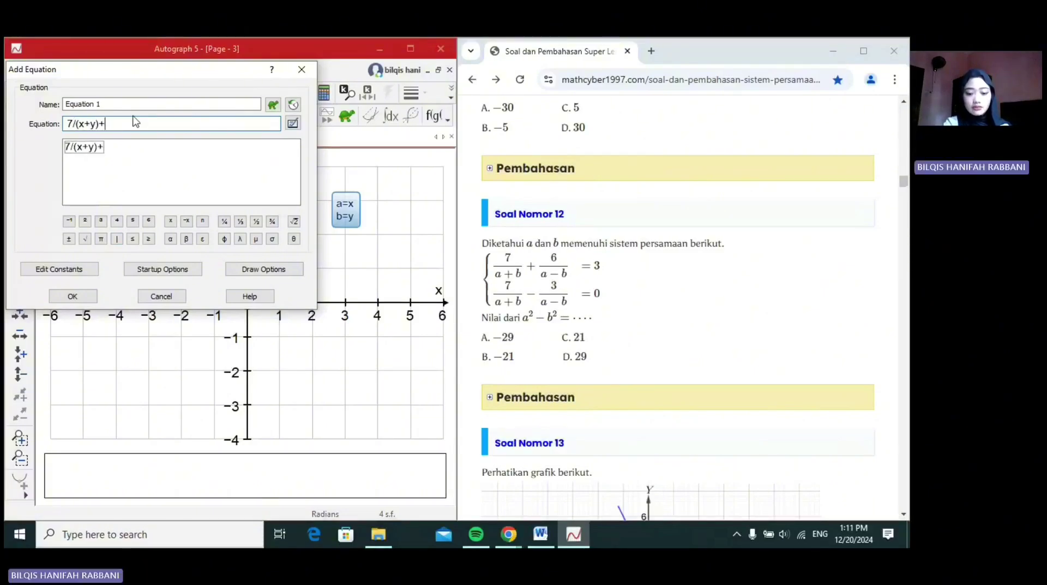
text(6/(x)
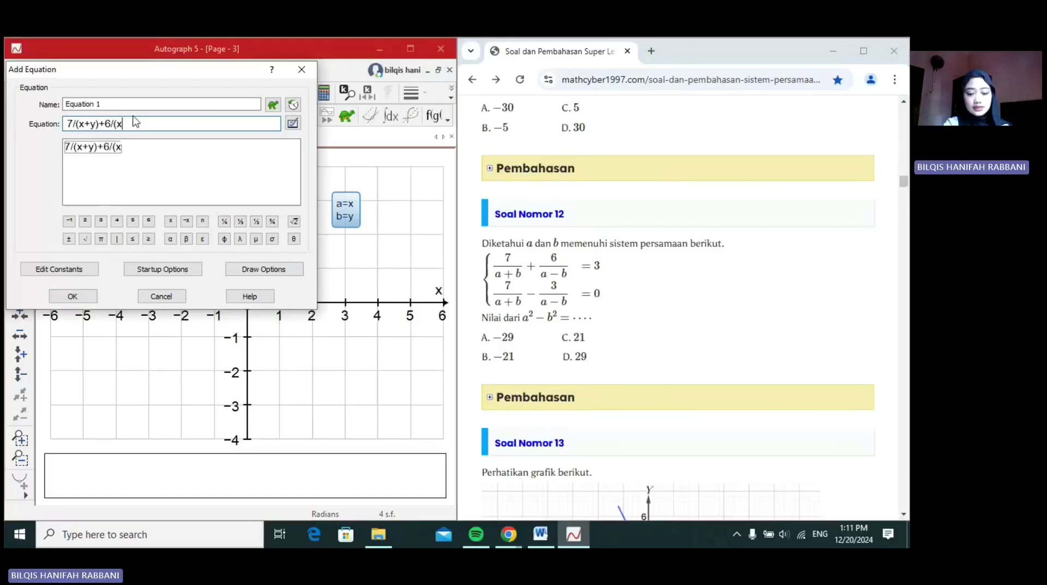
text(-y)
text()+3)
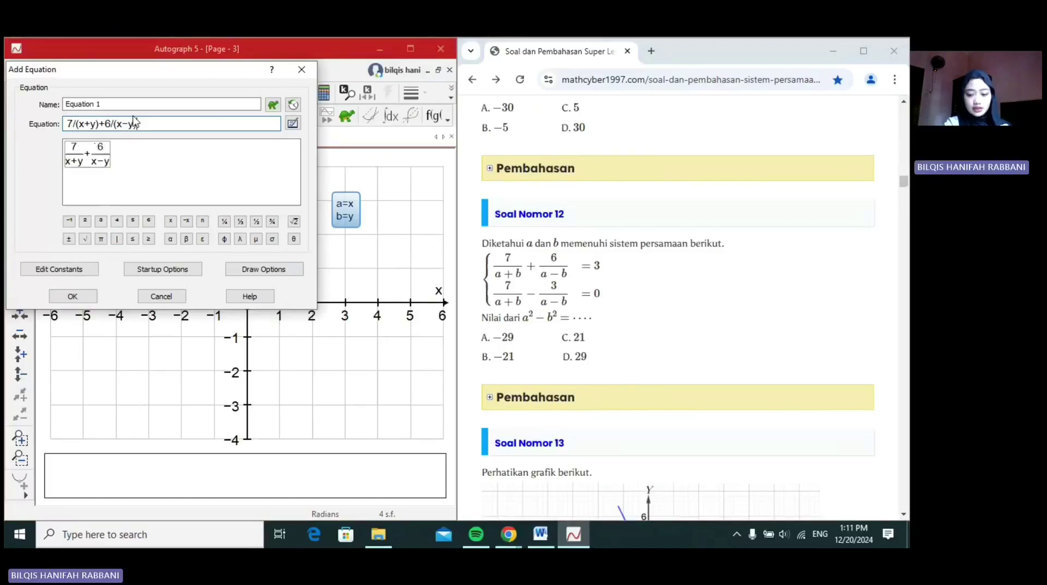
key(BackSpace)
key(BackSpace)
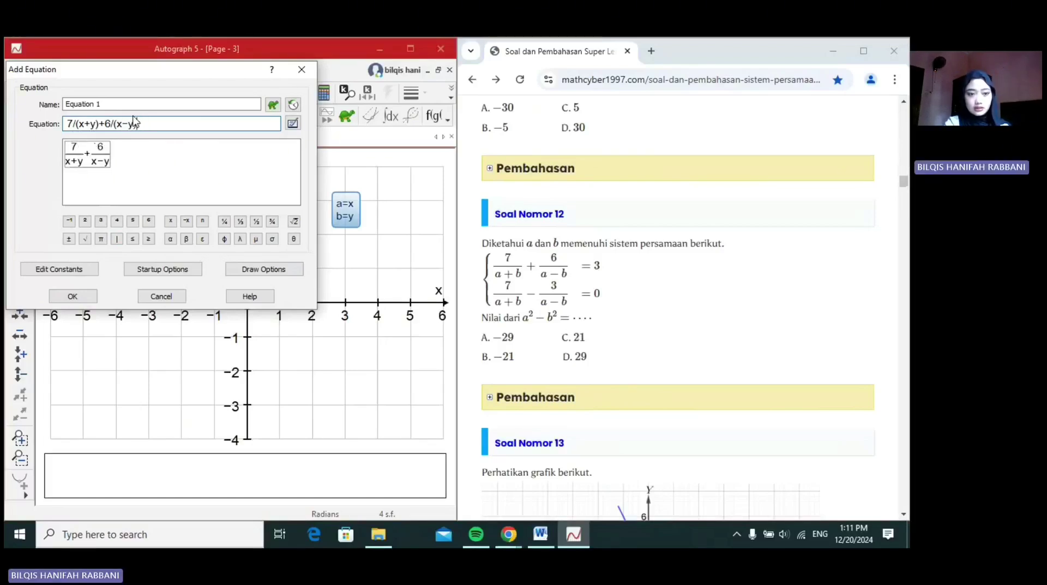
text(=3)
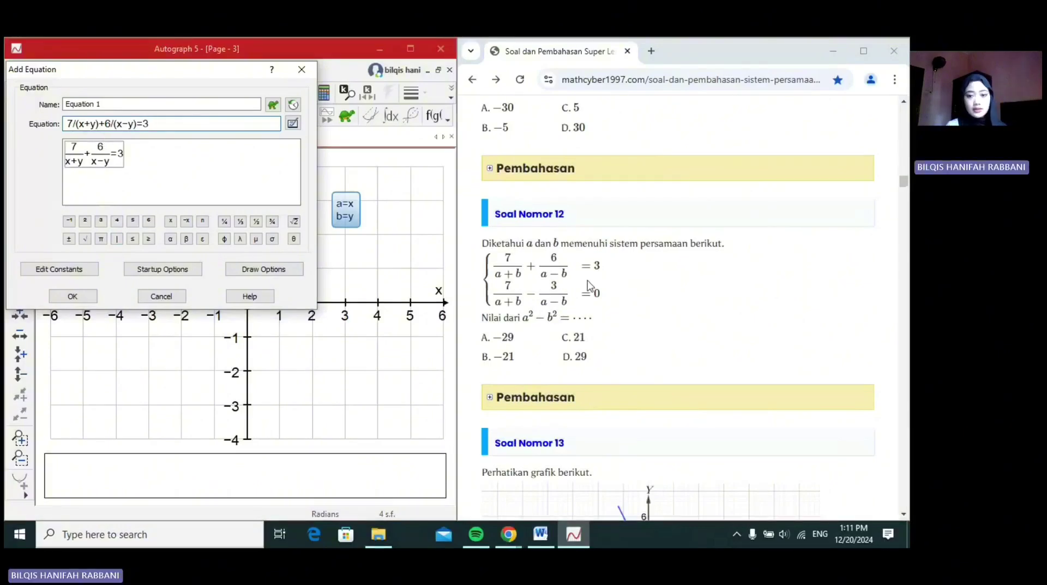
click(72, 297)
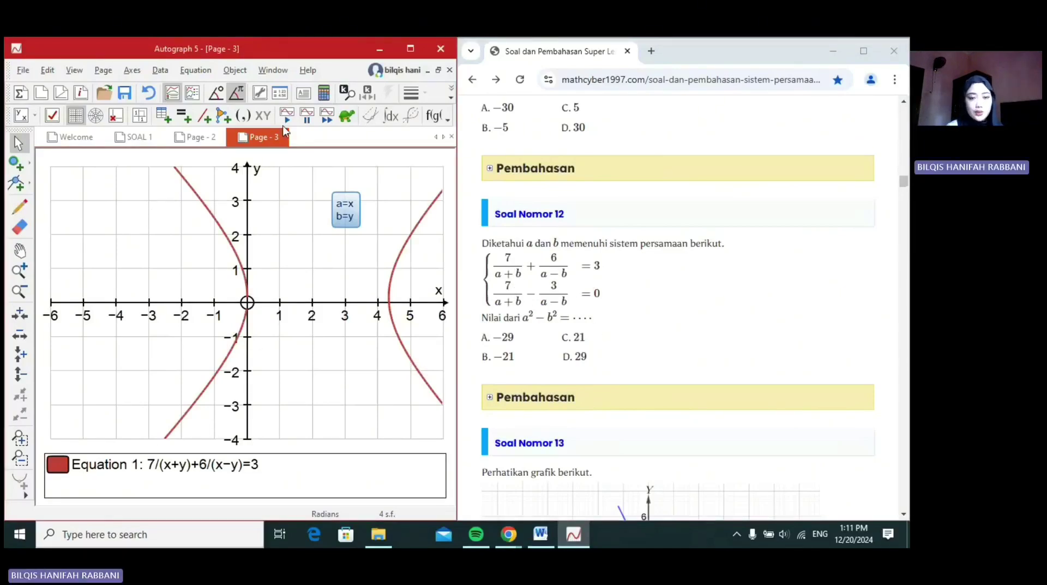
Step: Enter 7/(x+y)-3/(x-y)=0 as the second equation for the same graph page
click(184, 116)
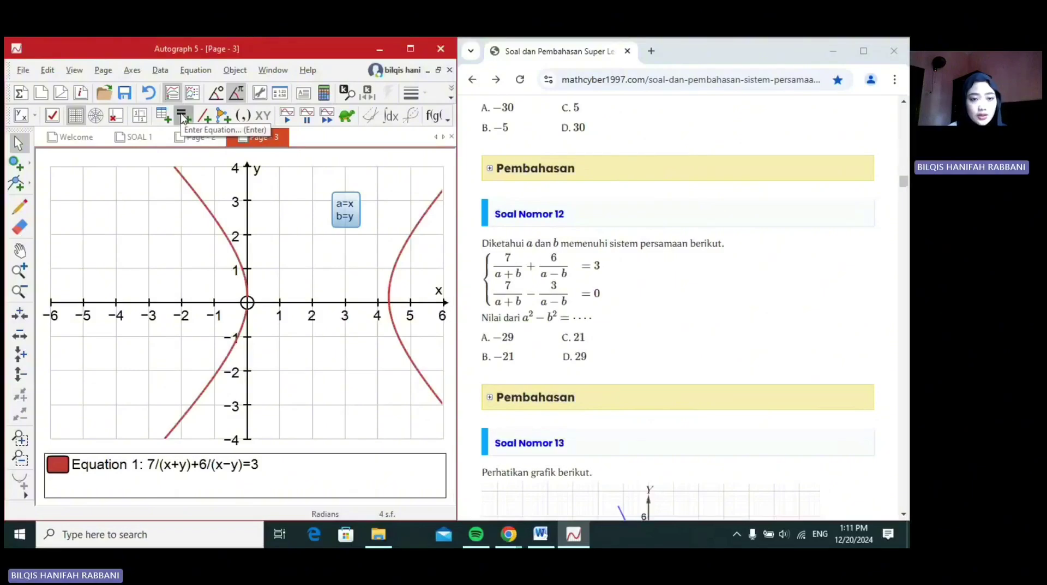
text(7)
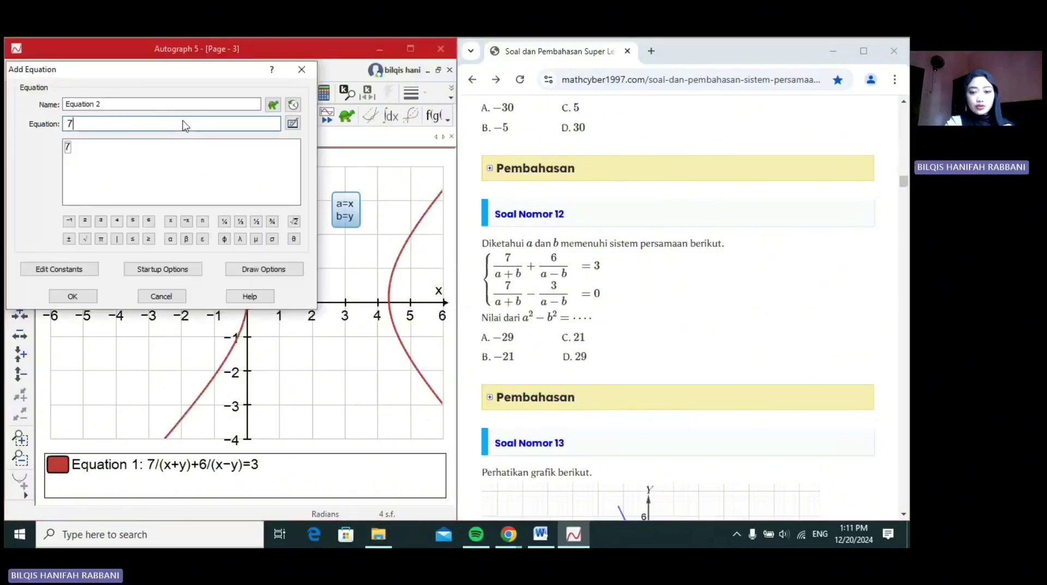
text(/()
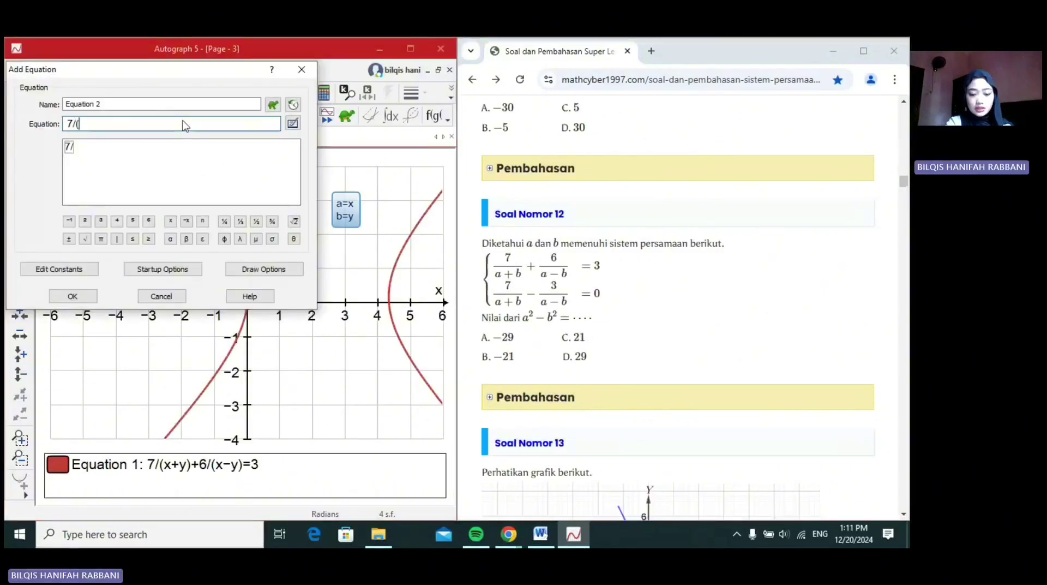
text(x+)
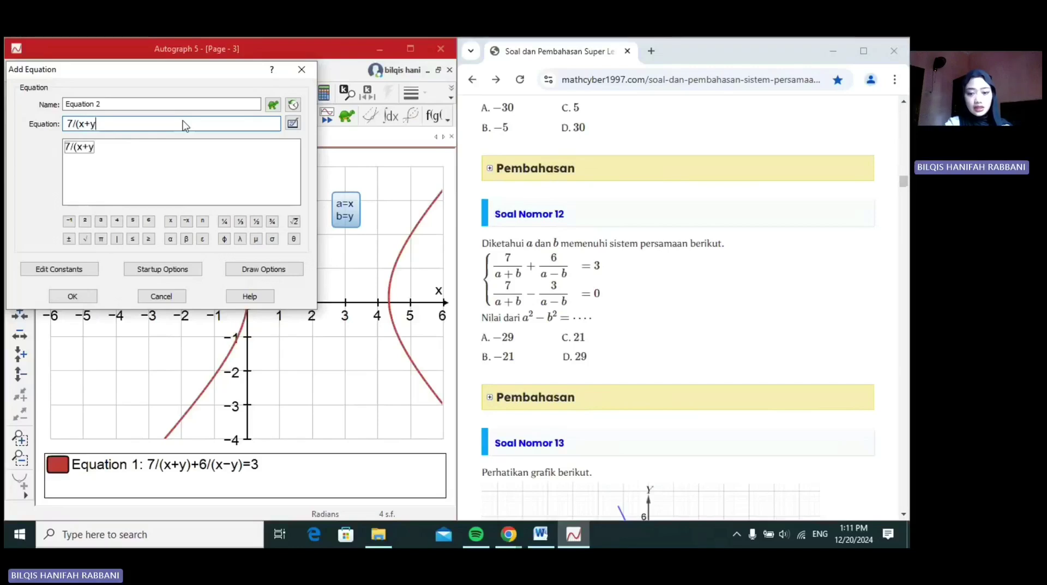
text(y)-)
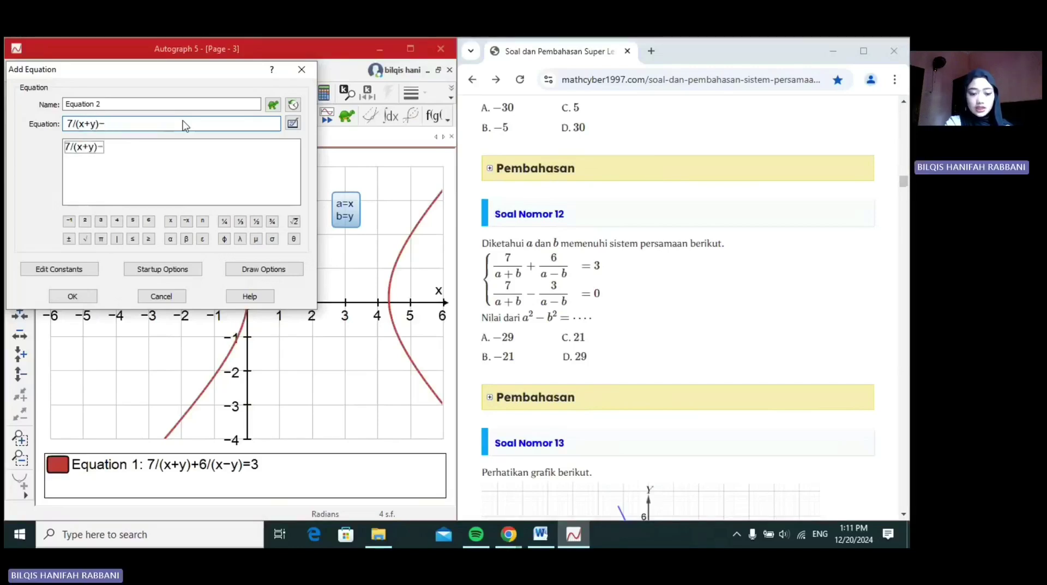
text(3/(x-a)
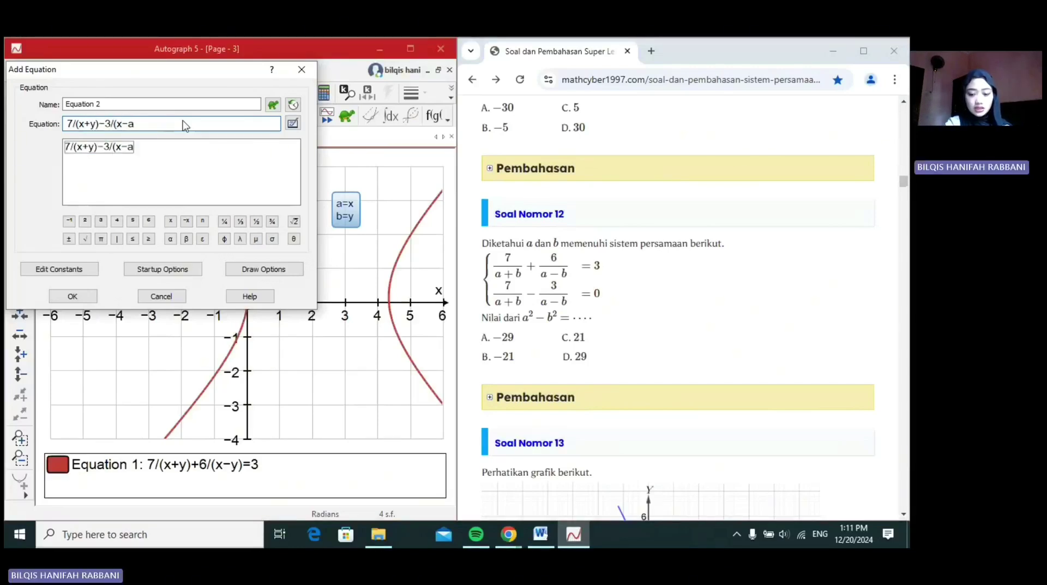
key(BackSpace)
text(y))
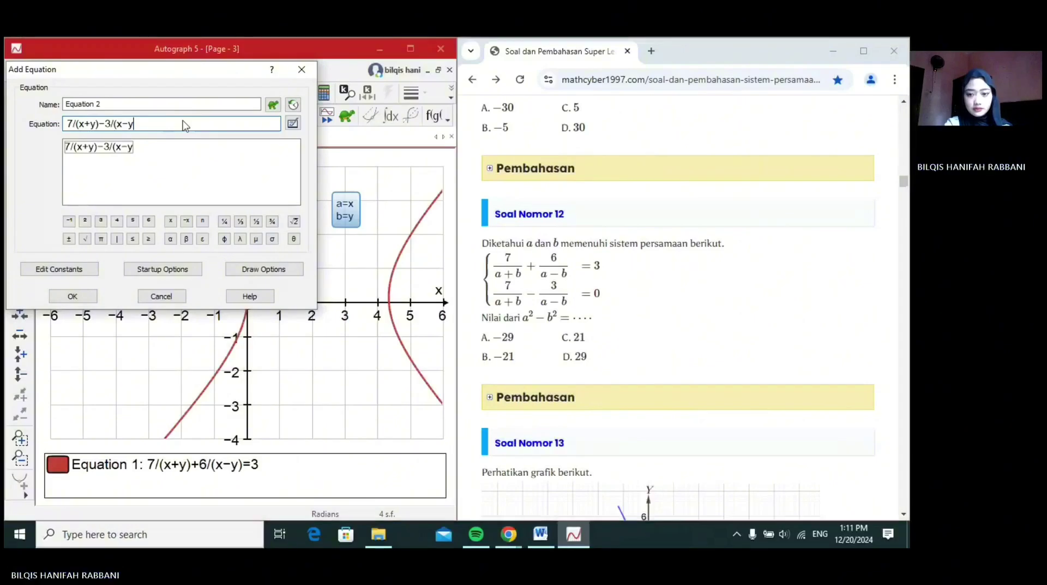
text(=0)
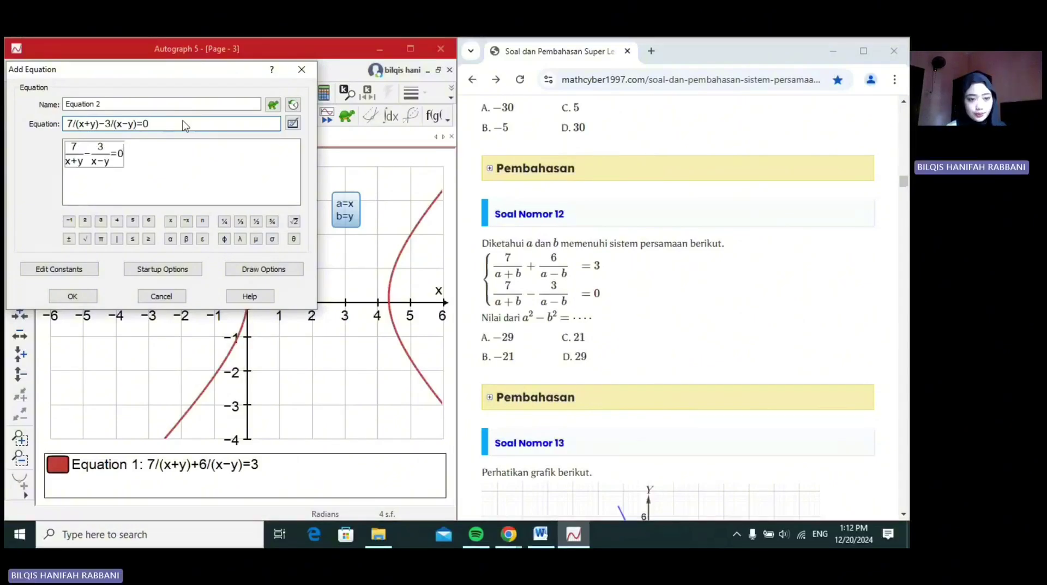
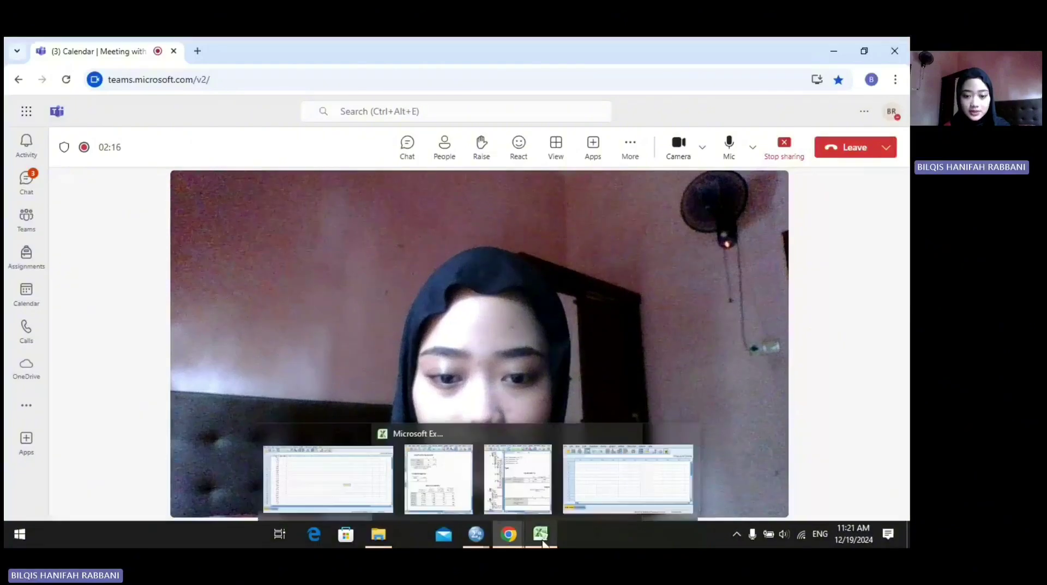
Step: Bring up the Untitled3 SPSS data editor and the Excel workbook "data uas amk" alongside the PDF with the instrument test results
click(540, 469)
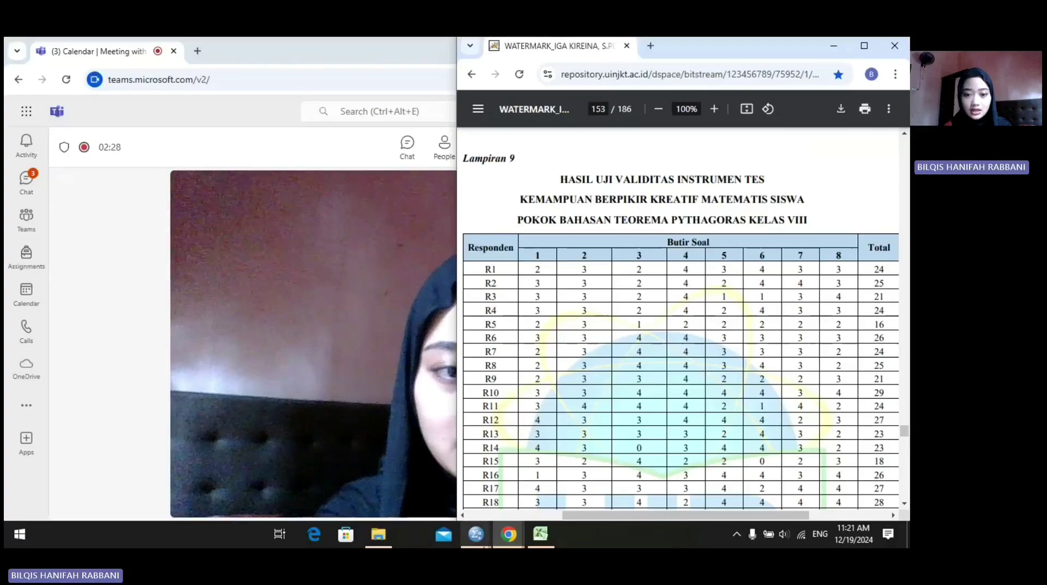
click(540, 533)
drag(306, 498, 338, 500)
mouse_move(476, 534)
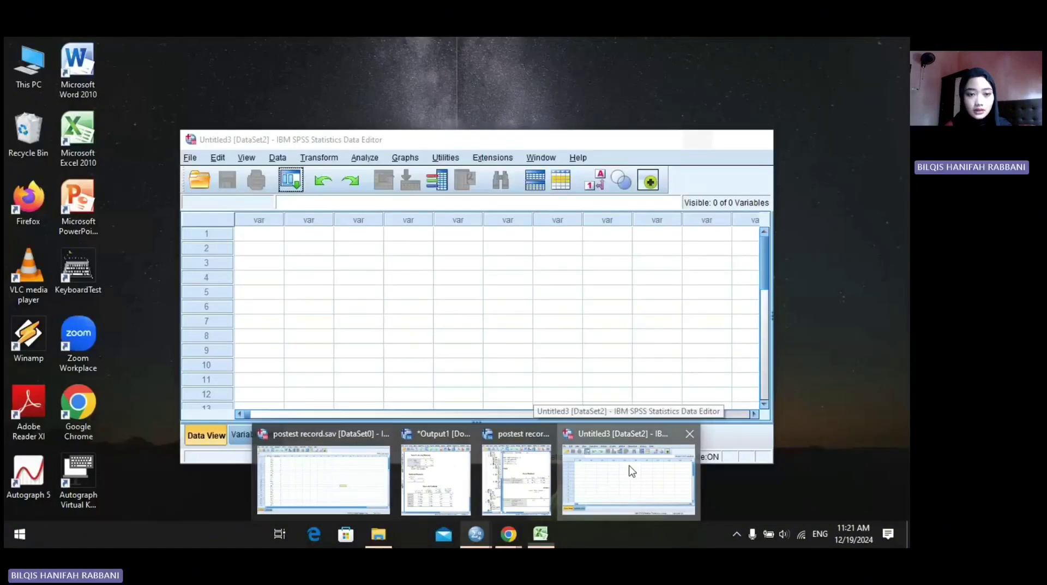
click(631, 471)
click(68, 240)
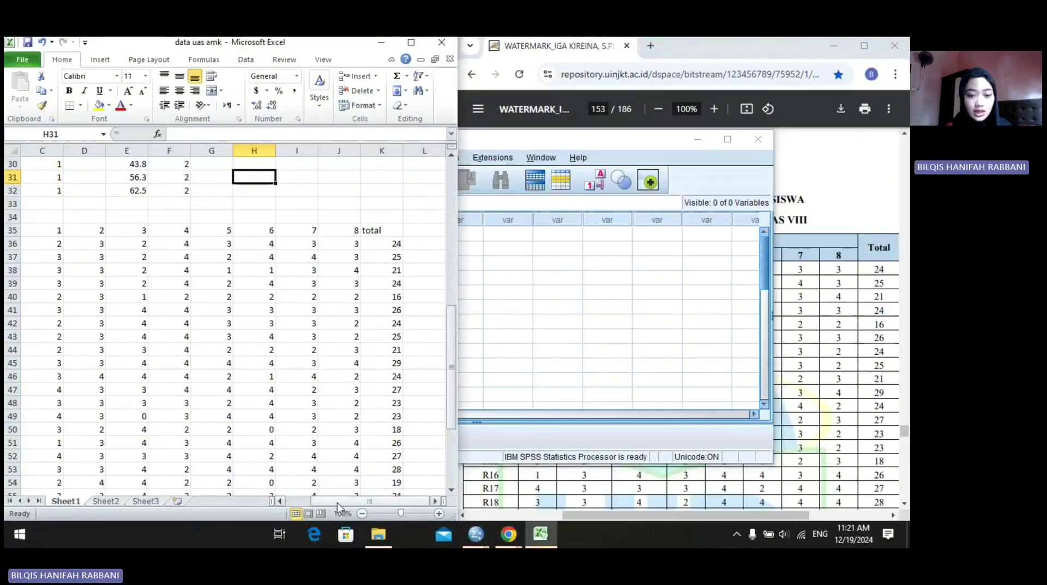
Step: Copy the item scores and totals of all respondents, C36:K65, from the Excel sheet and switch to the empty SPSS data editor
click(425, 492)
scroll(84, 230, down, 1)
click(55, 192)
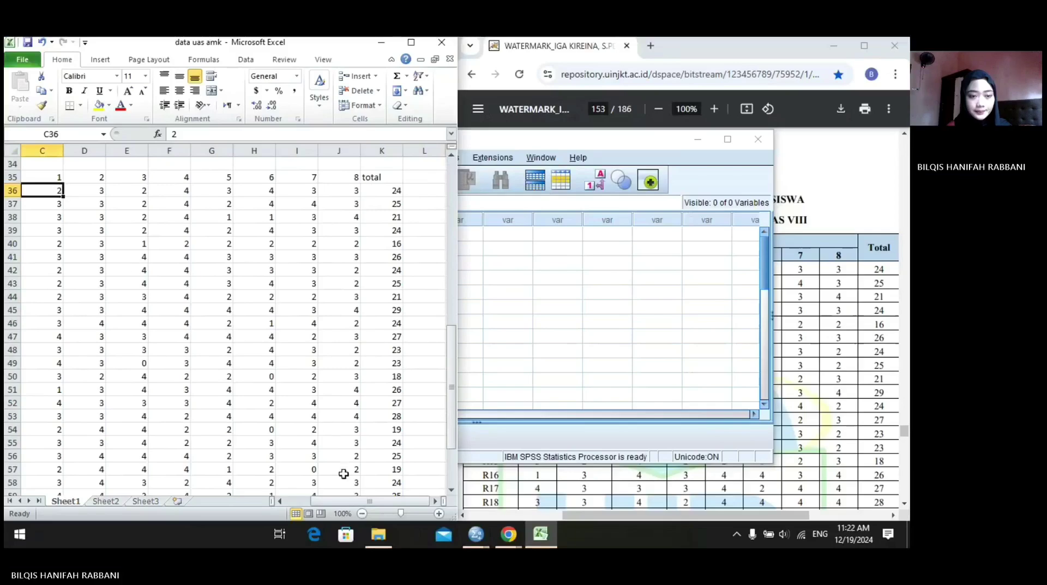
drag(353, 499, 345, 496)
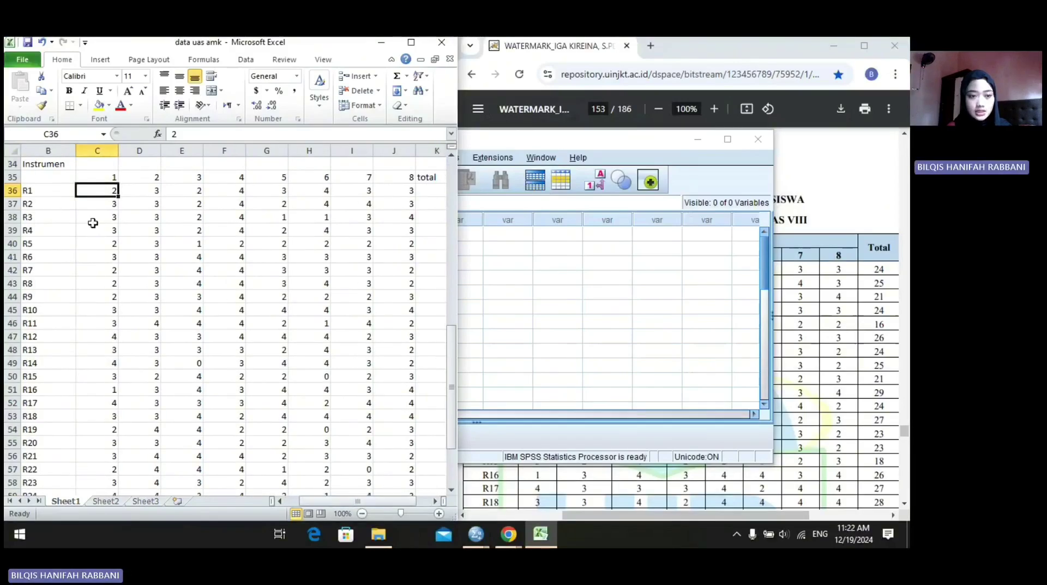
drag(97, 190, 384, 473)
key(ctrl+c)
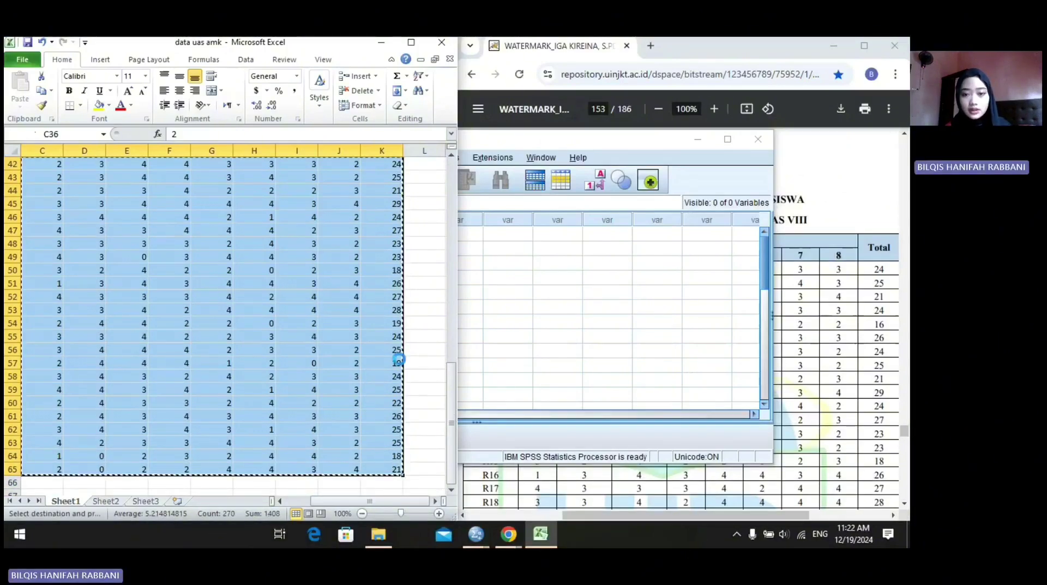
click(536, 299)
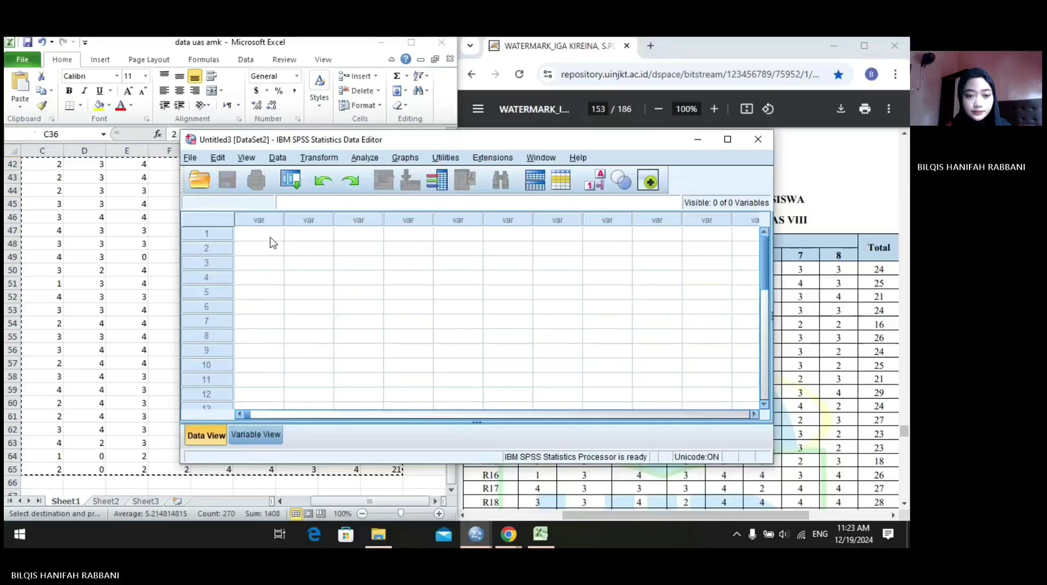
Step: Paste the copied item scores and totals into the empty data sheet from the first cell and show the variable definitions
click(271, 236)
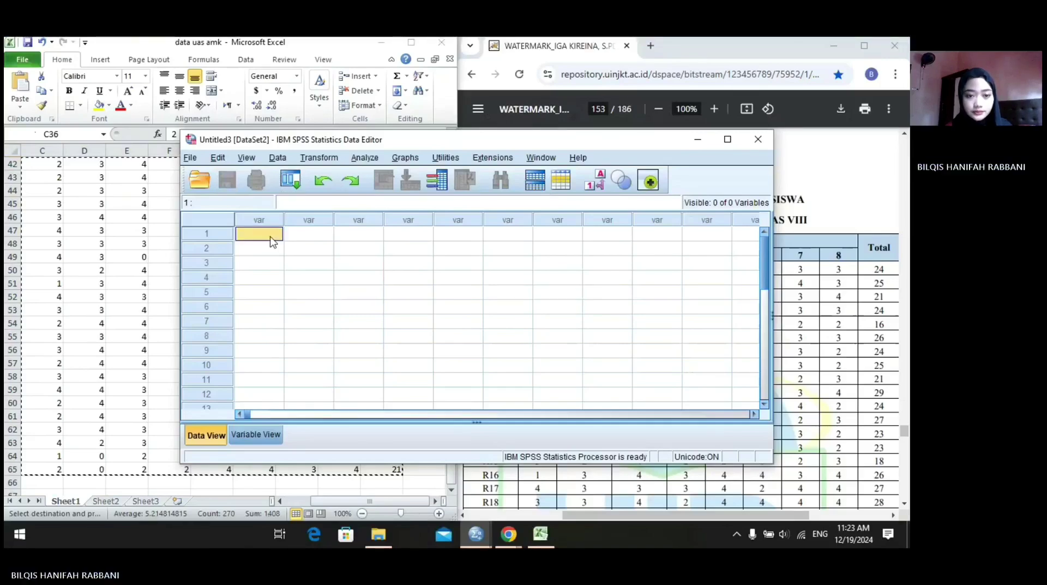
key(ctrl+v)
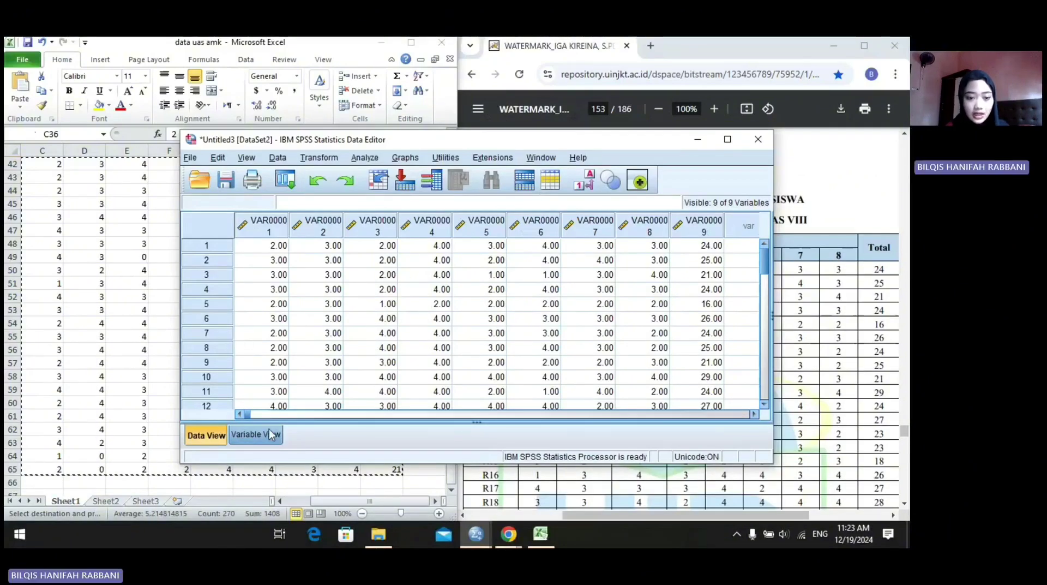
click(235, 436)
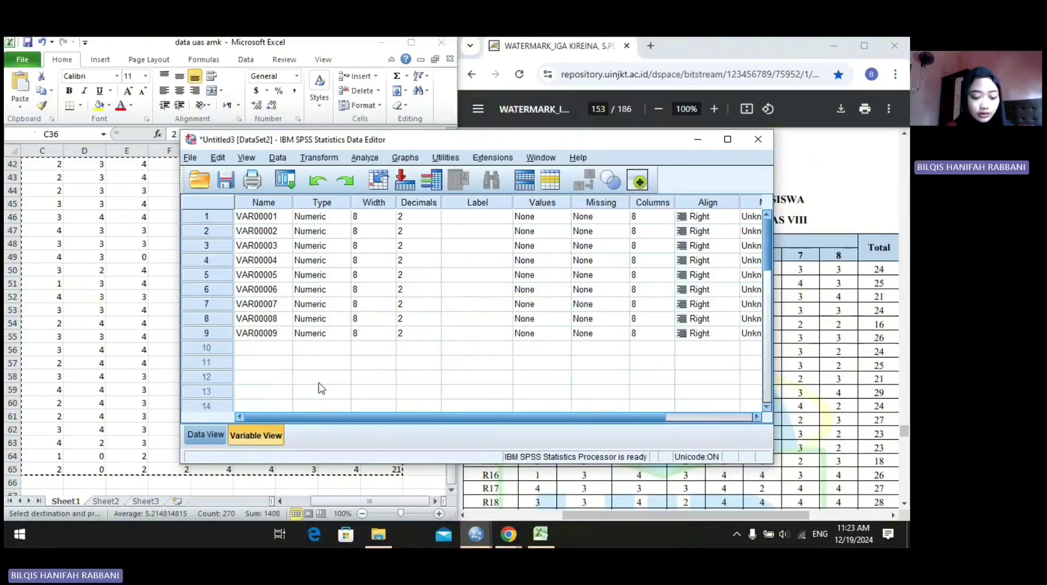
Step: Replace VAR000 with Soal_ in all variable names
key(ctrl+f)
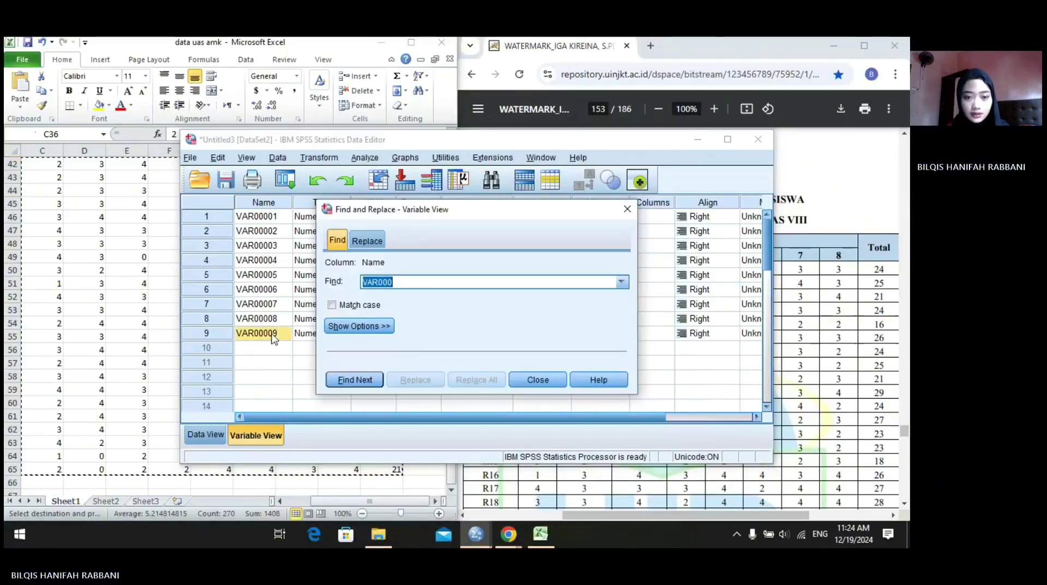
click(366, 240)
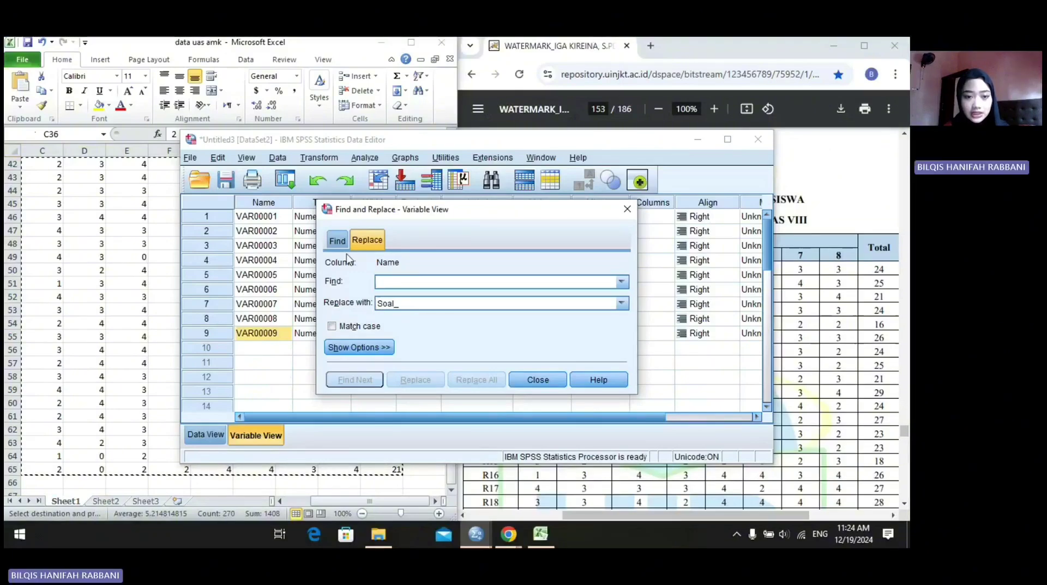
click(238, 219)
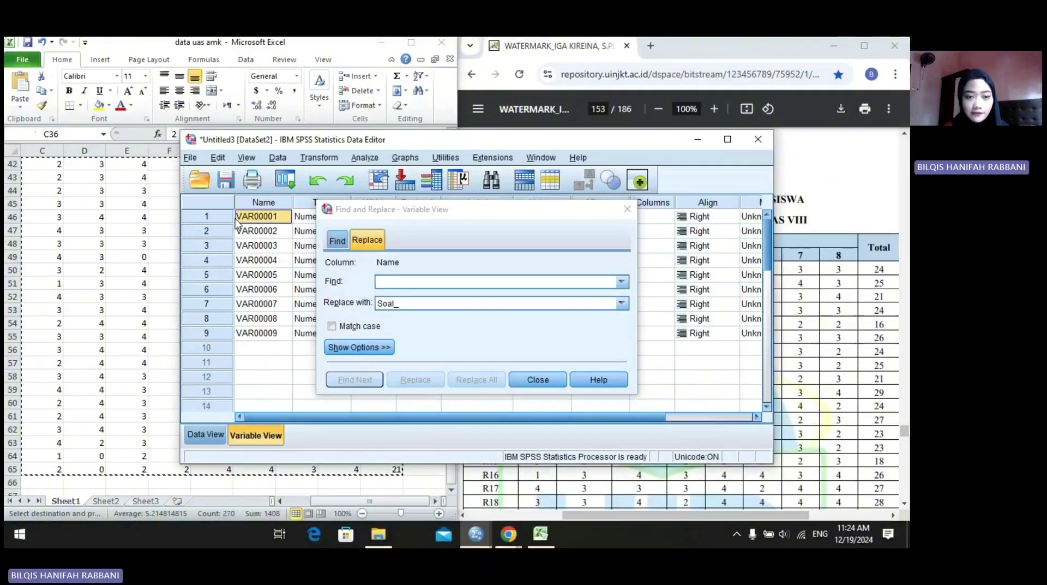
click(392, 279)
text(VAR000)
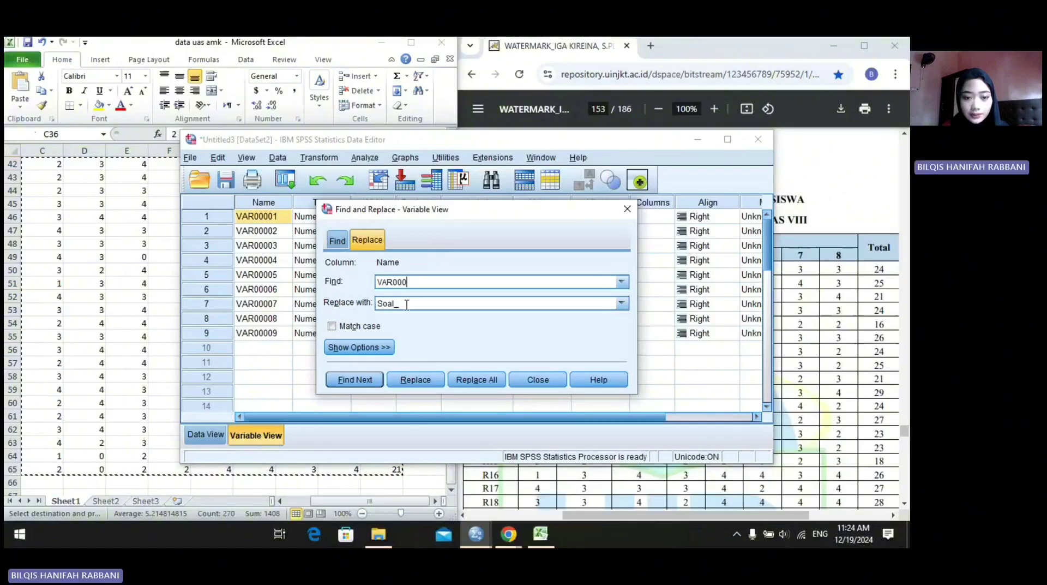
click(476, 381)
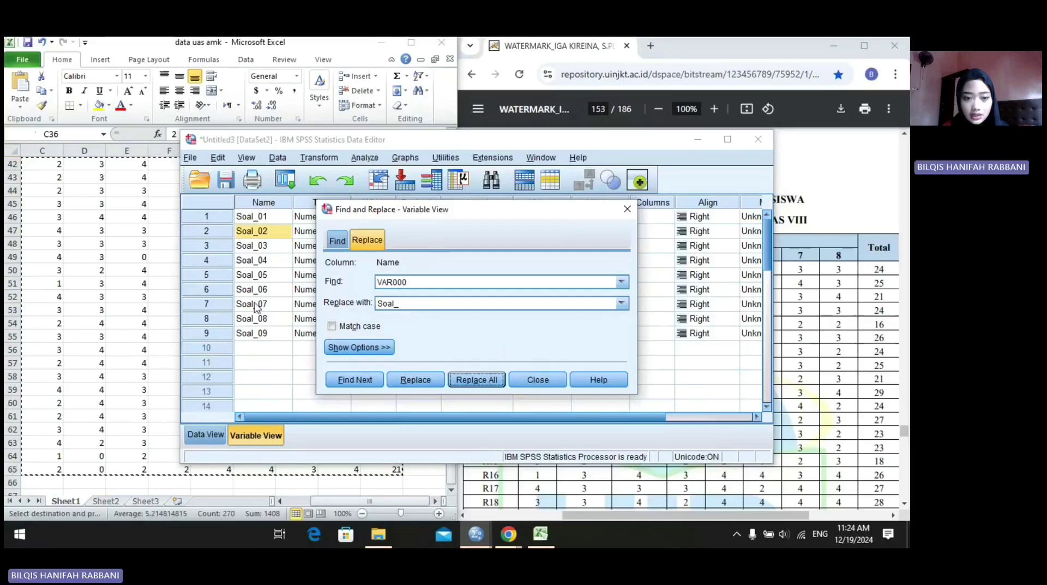
click(538, 380)
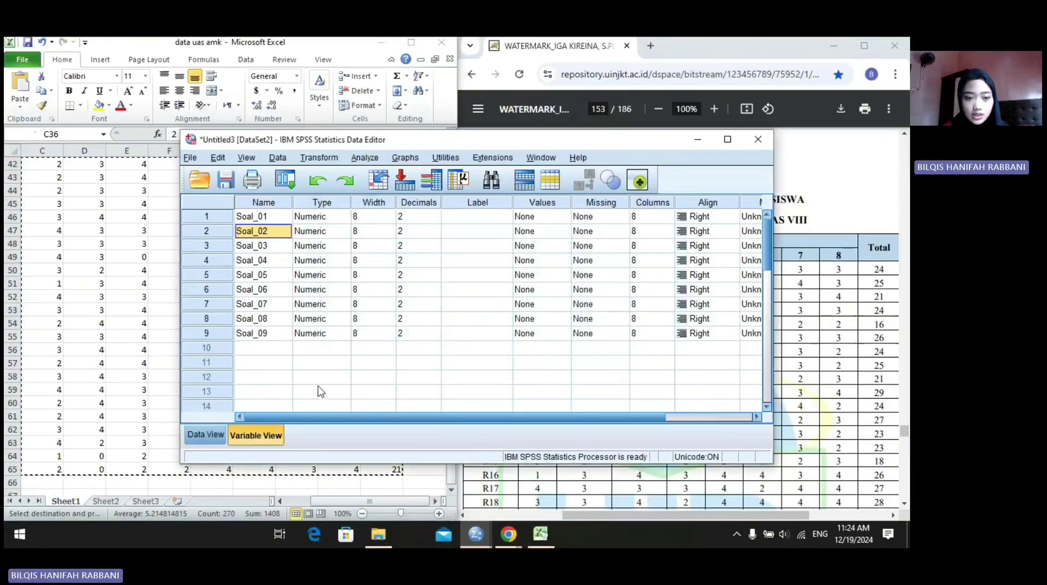
Step: Rename the ninth variable as Total and return to the data values
click(262, 336)
click(271, 334)
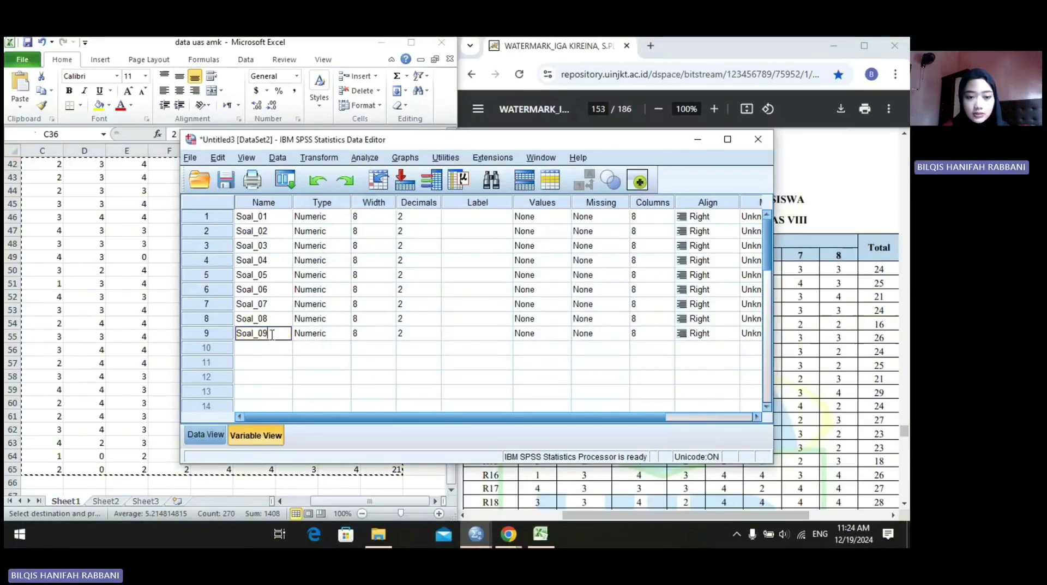
key(BackSpace)
key(BackSpace)
key(BackSpace)
key(BackSpace)
key(BackSpace)
key(BackSpace)
key(BackSpace)
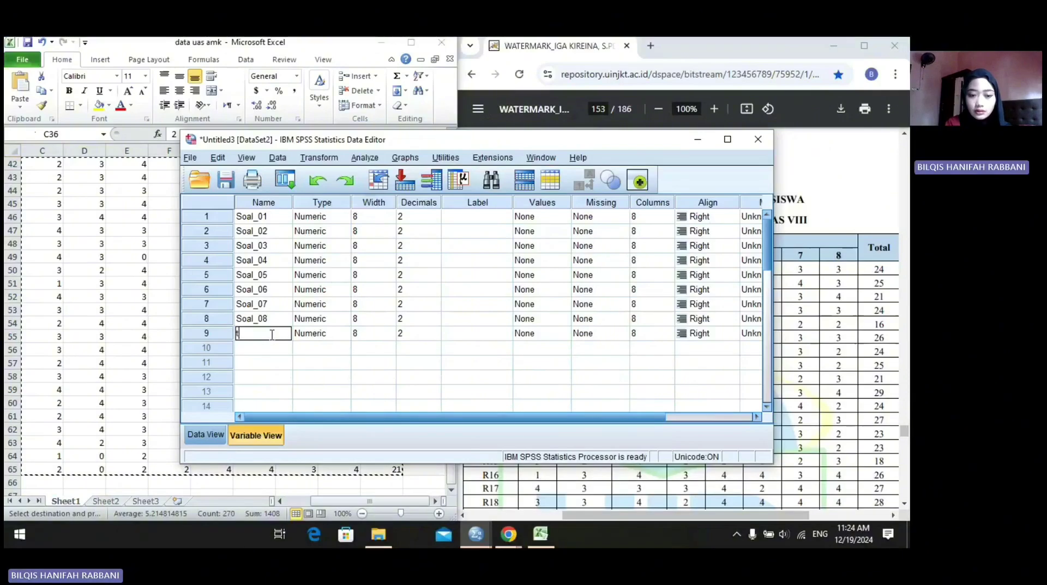
text(Total)
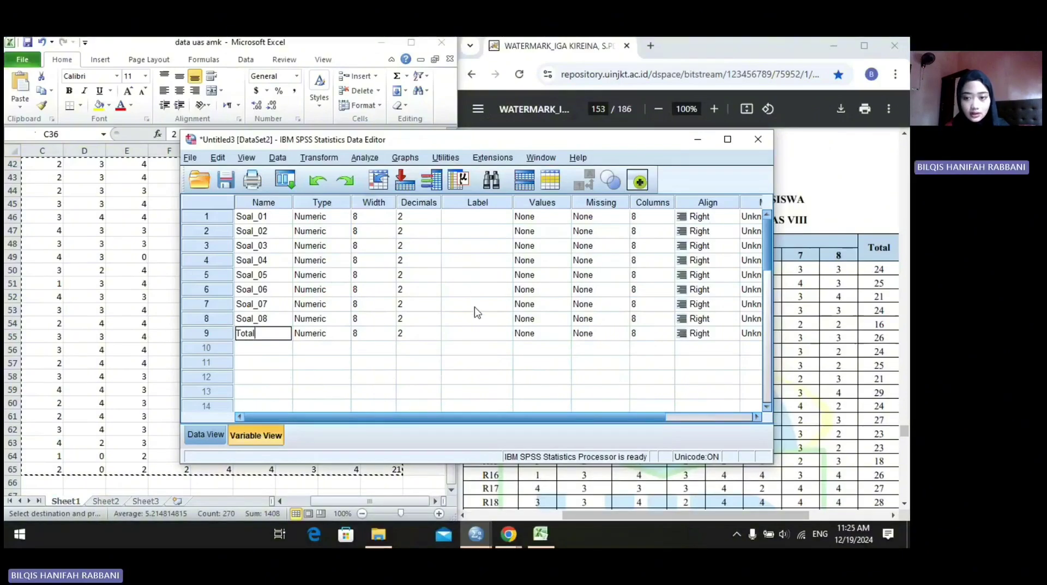
click(198, 436)
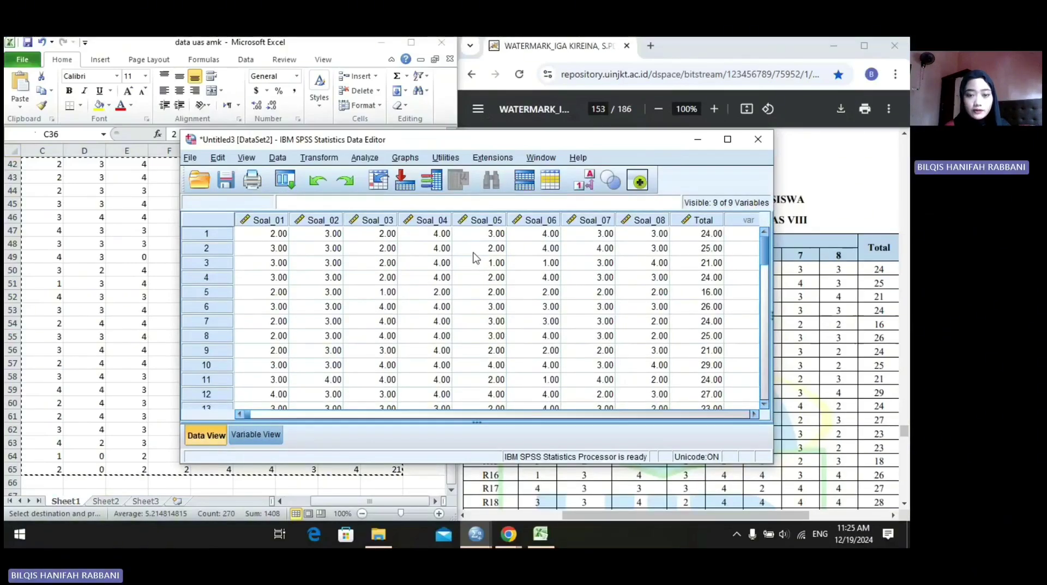
Step: Run a bivariate Pearson correlation with two-tailed significance on Soal_01 through Soal_08 and Total
click(366, 158)
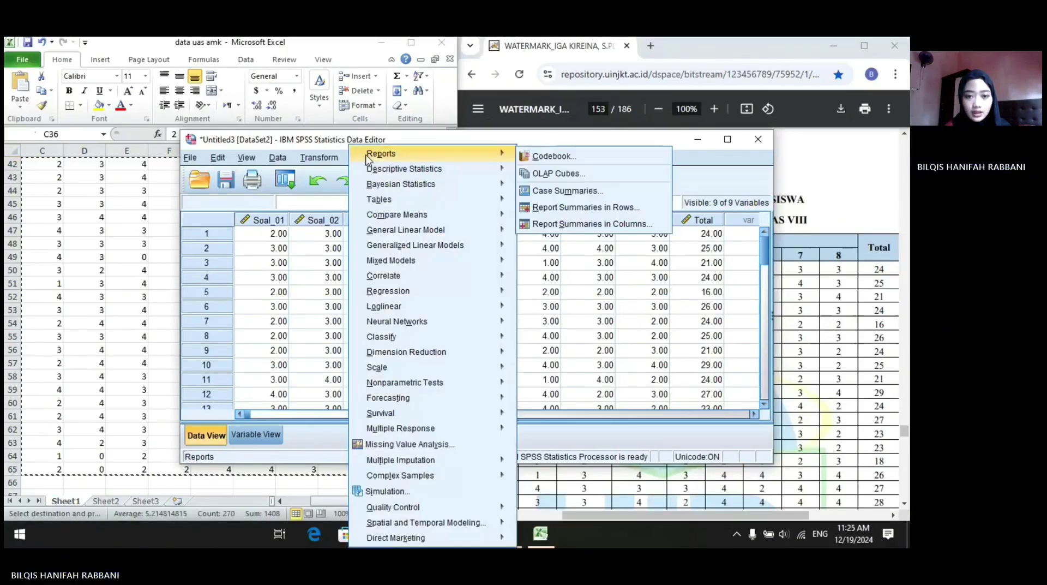
mouse_move(410, 277)
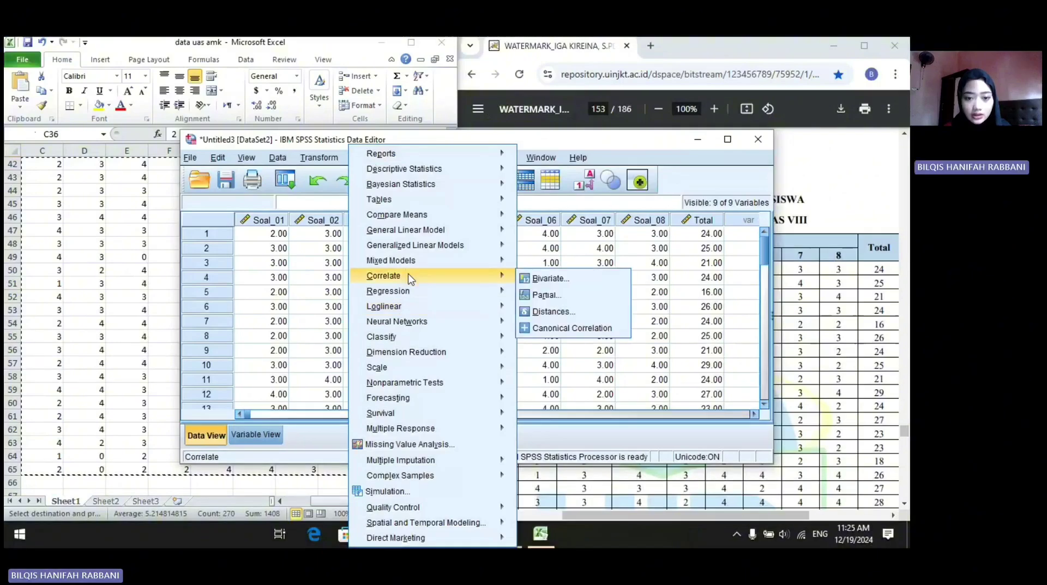
click(572, 279)
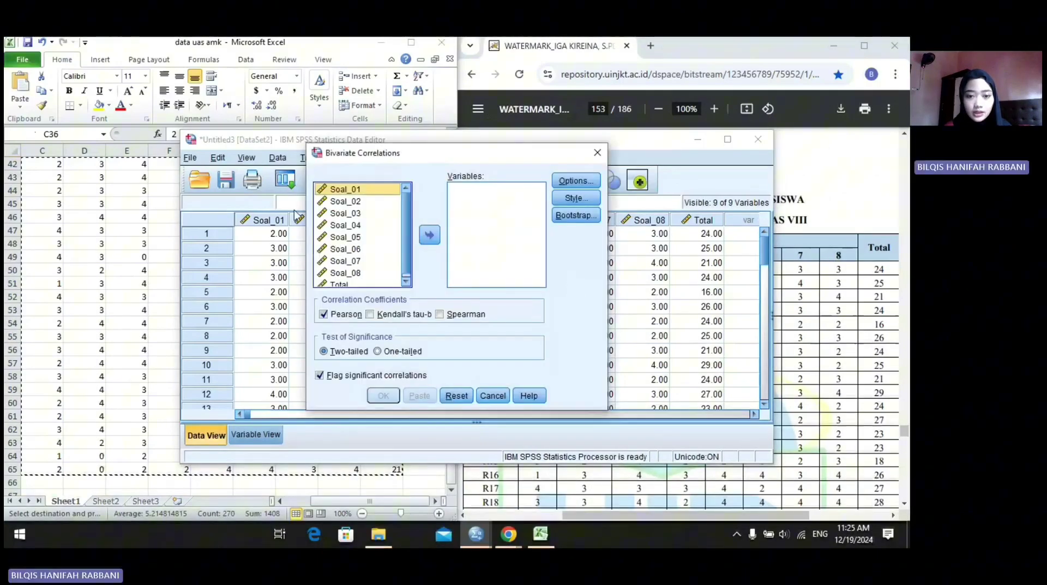
click(358, 205)
key(ctrl+a)
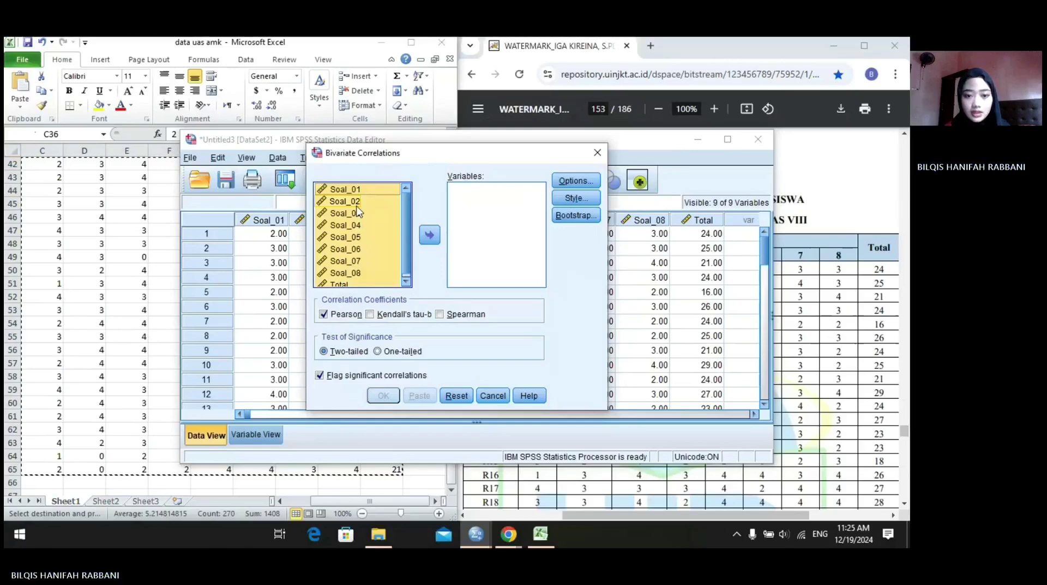
click(430, 236)
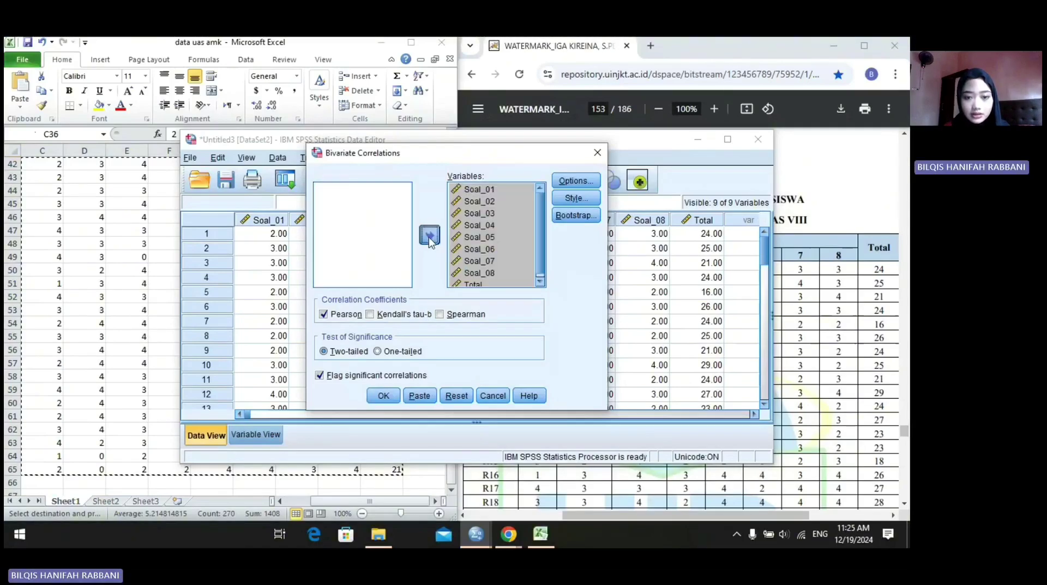
click(384, 396)
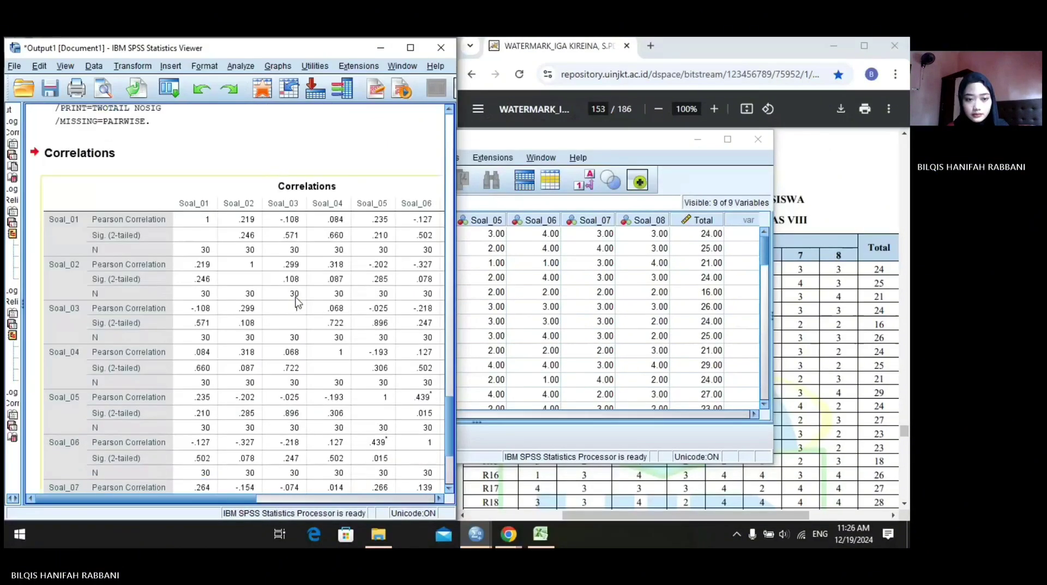
Step: Minimize the data editor and show the Total columns of the correlations output and the PDF's SPSS validity table on page 154 together
scroll(296, 303, up, 5)
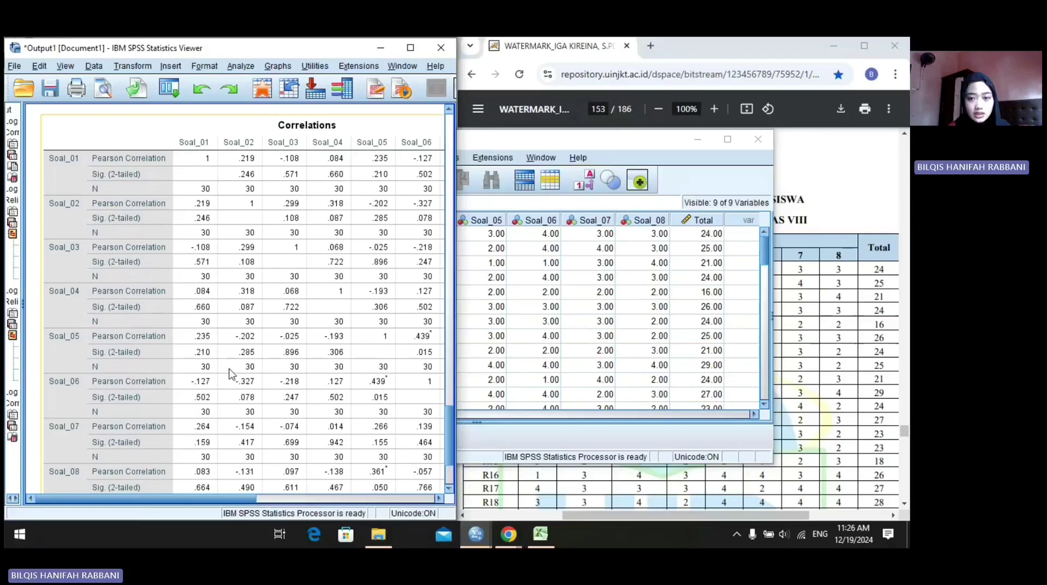
click(708, 143)
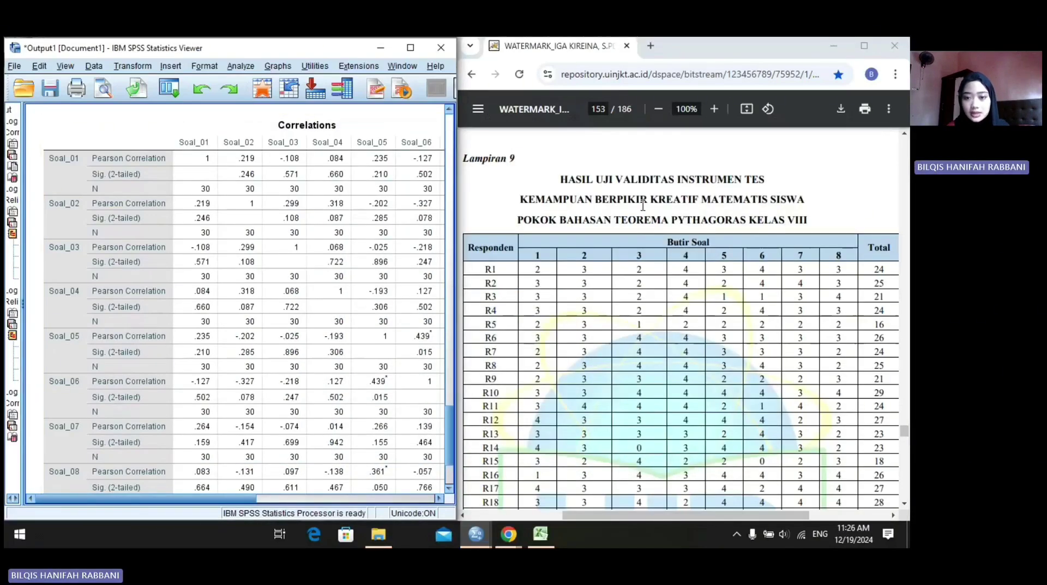
scroll(643, 205, down, 10)
scroll(407, 165, right, 5)
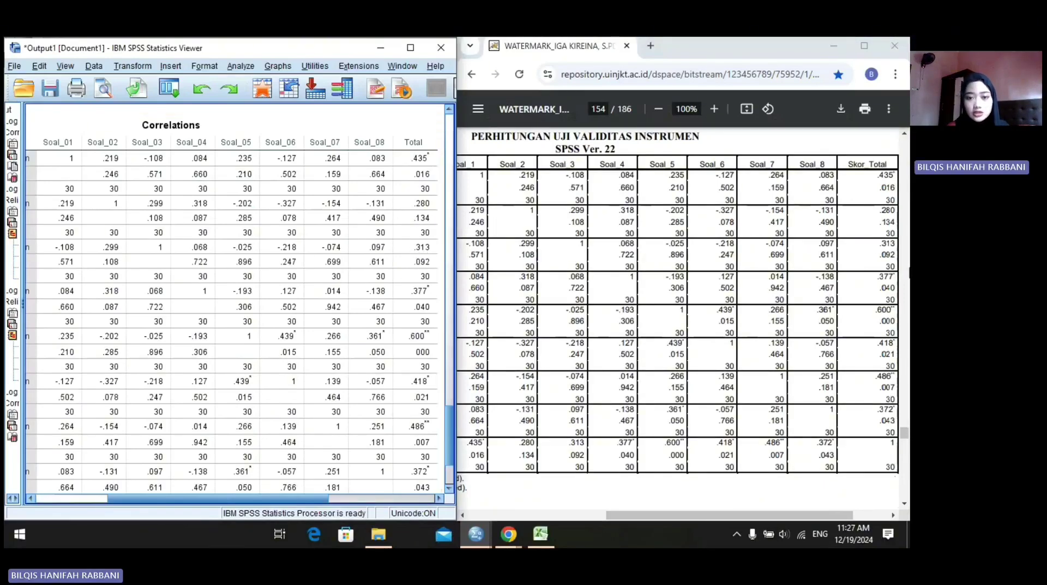
Step: Compare each item's correlation with the total score in the output against the PDF's validity calculation table
click(901, 243)
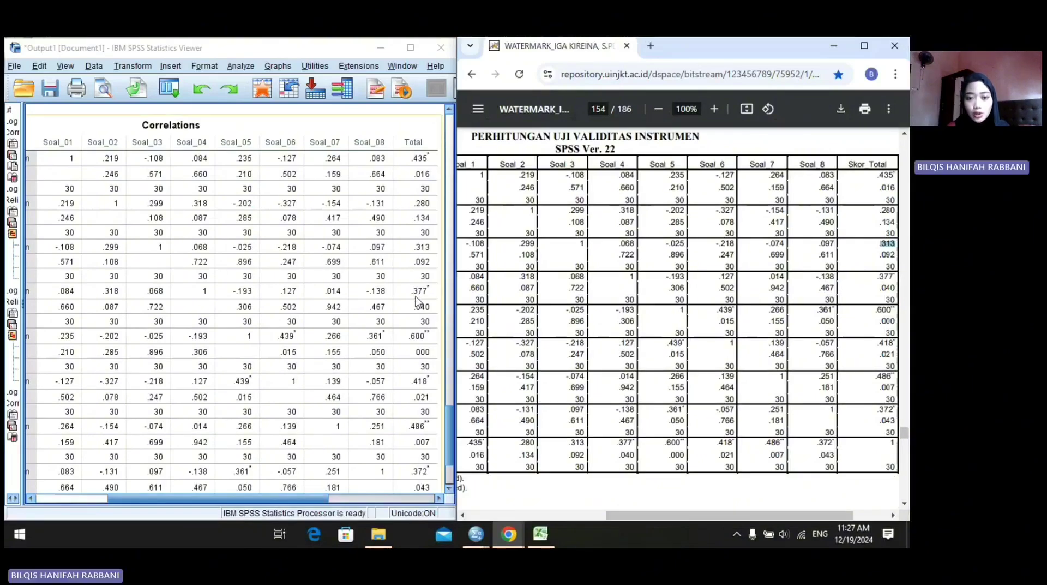
click(888, 277)
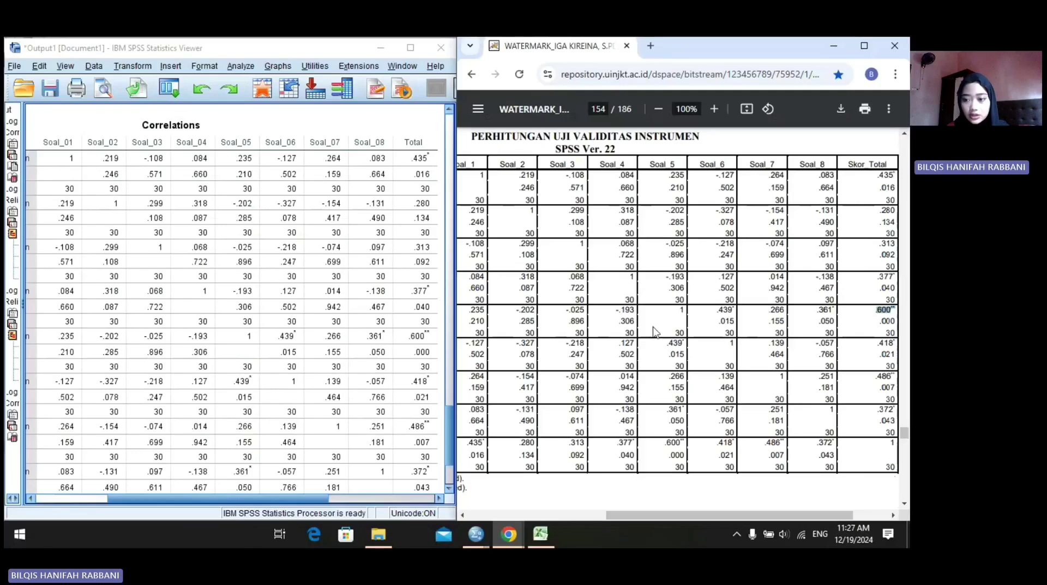
click(419, 389)
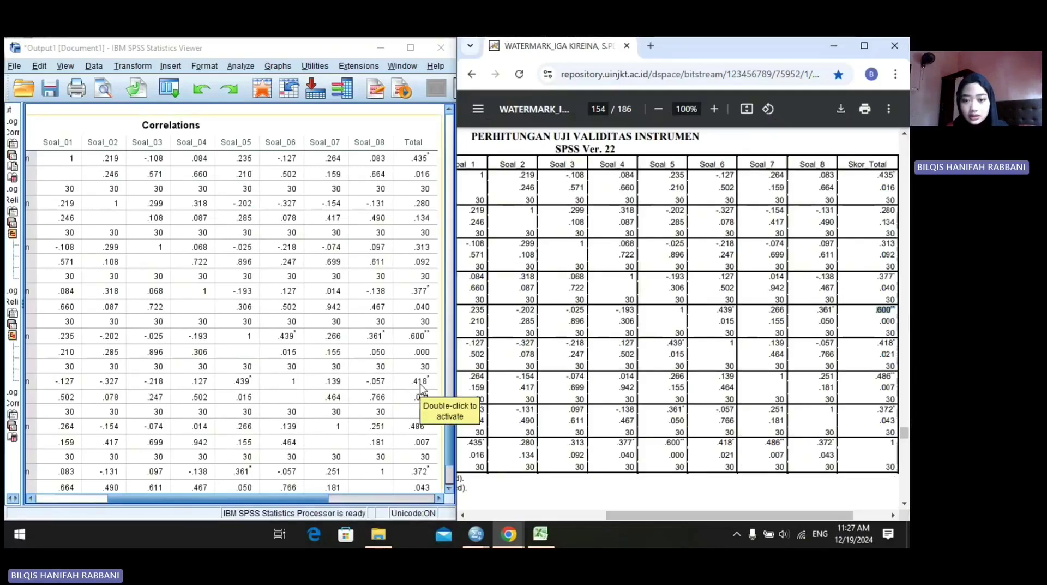
mouse_move(747, 513)
mouse_down()
mouse_move(631, 510)
mouse_move(749, 508)
mouse_up()
click(420, 389)
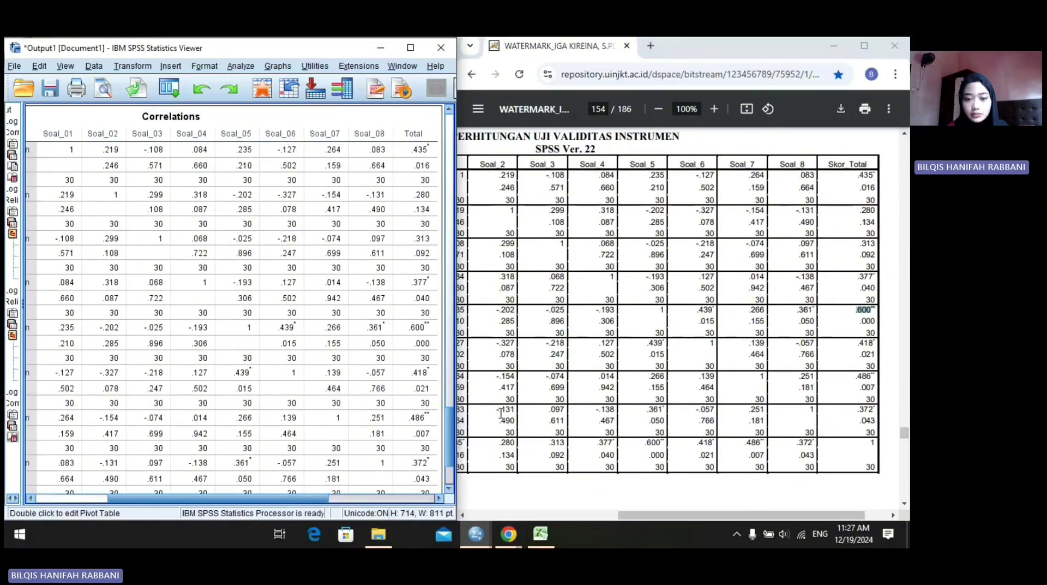
click(850, 371)
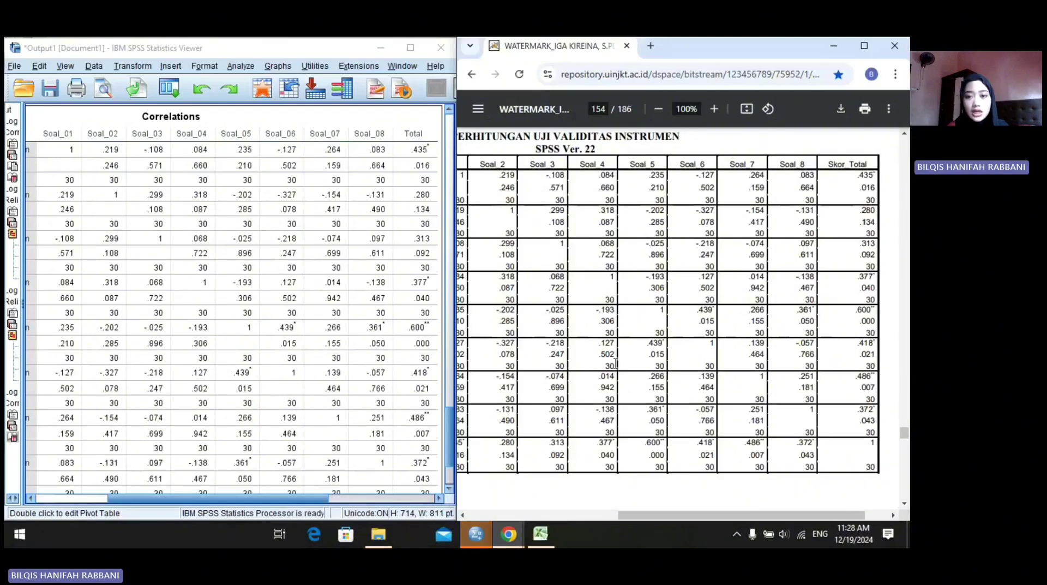
Step: Examine the calculated rxy, r table and validity rows for all eight items below the scores on PDF page 153
scroll(615, 362, up, 1)
scroll(614, 361, up, 4)
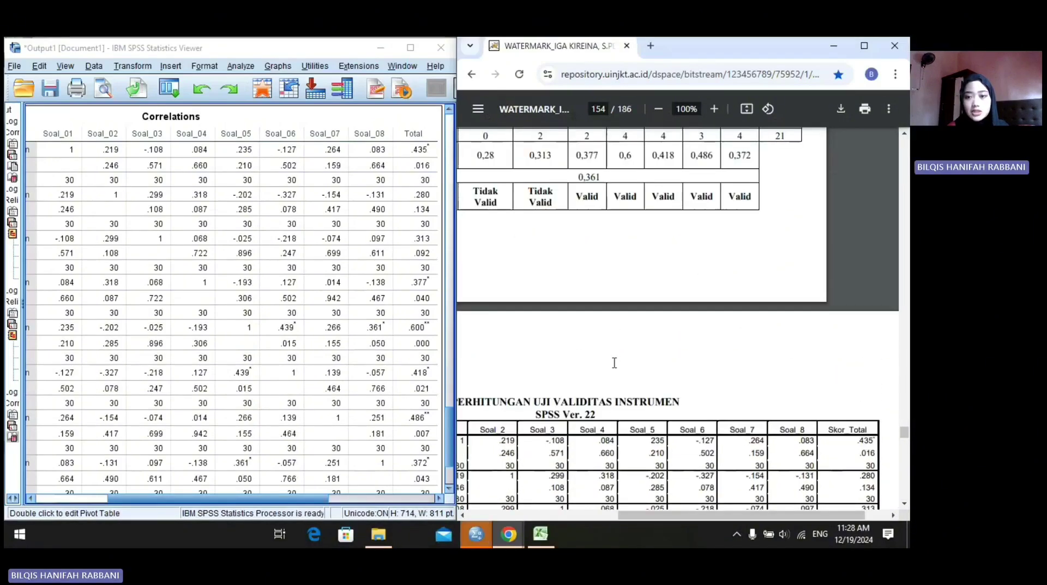
scroll(615, 361, down, 4)
scroll(615, 362, up, 2)
scroll(615, 361, down, 2)
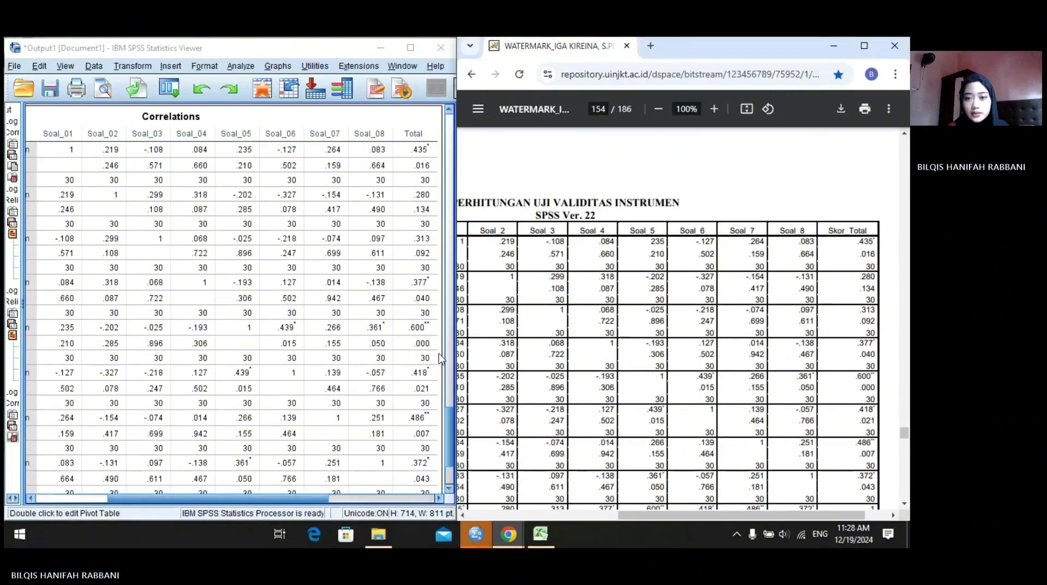
scroll(690, 232, down, 2)
scroll(689, 232, down, 3)
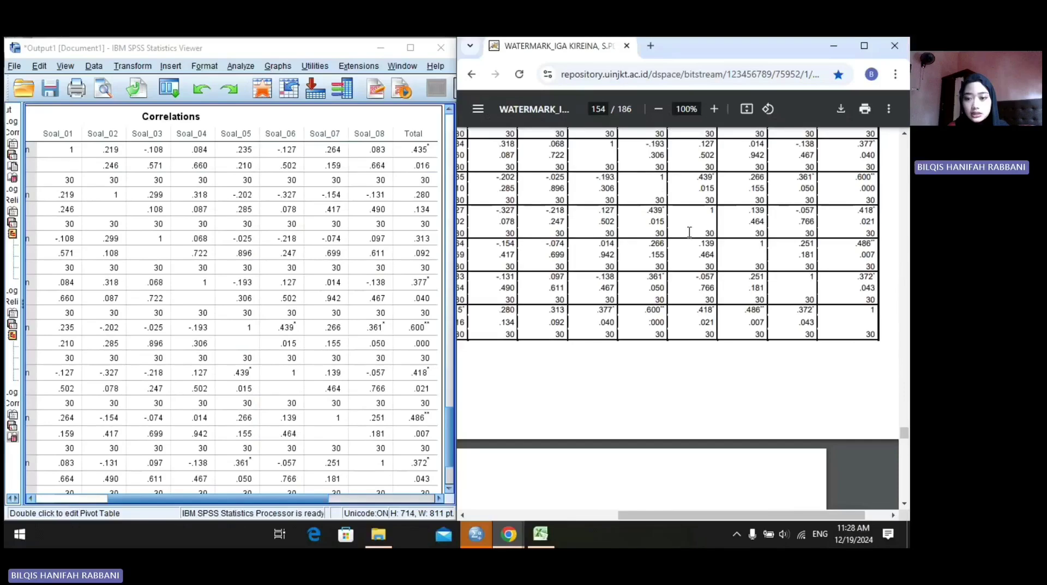
scroll(689, 232, up, 5)
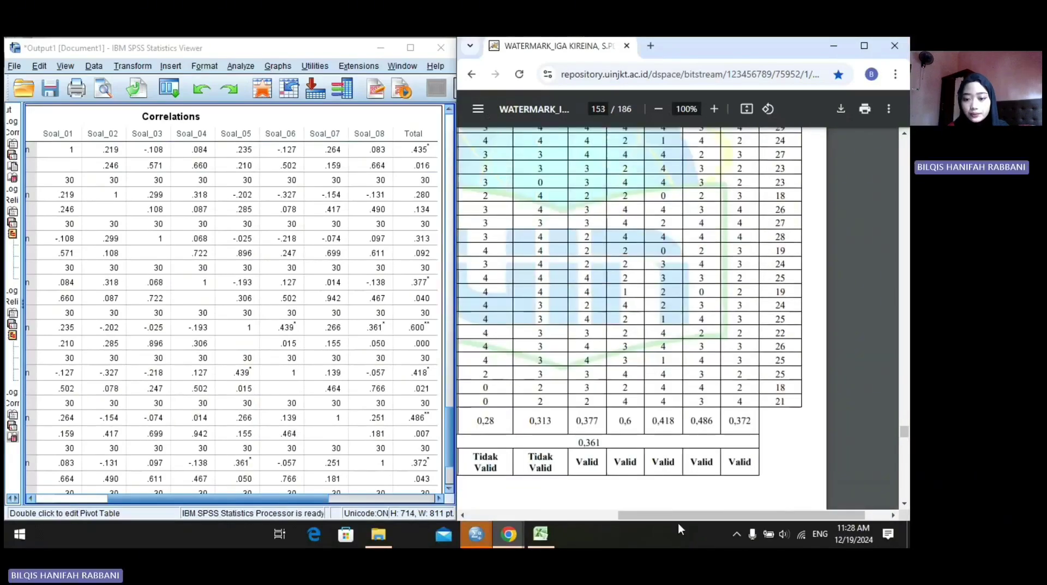
drag(677, 514, 608, 516)
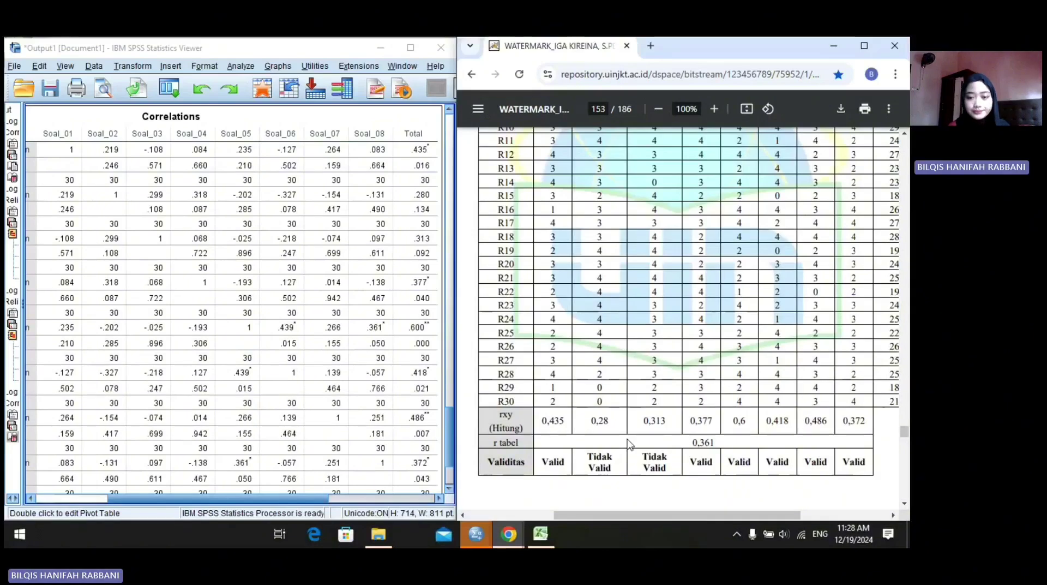
Step: Review the instrument reliability results on PDF page 155, including the respondents' total scores and the reliability coefficient row
scroll(739, 378, down, 15)
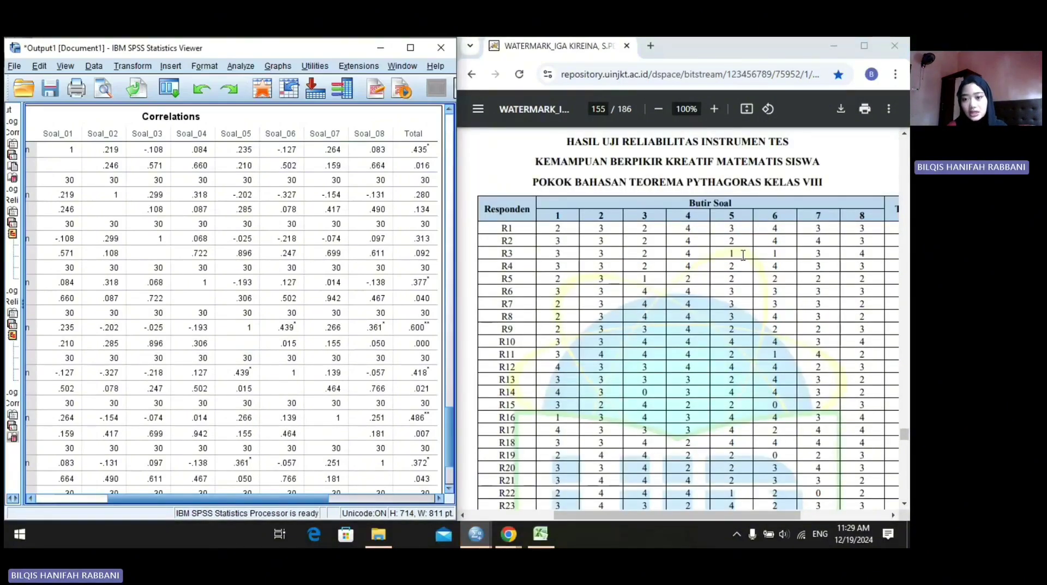
click(684, 494)
scroll(693, 497, right, 1)
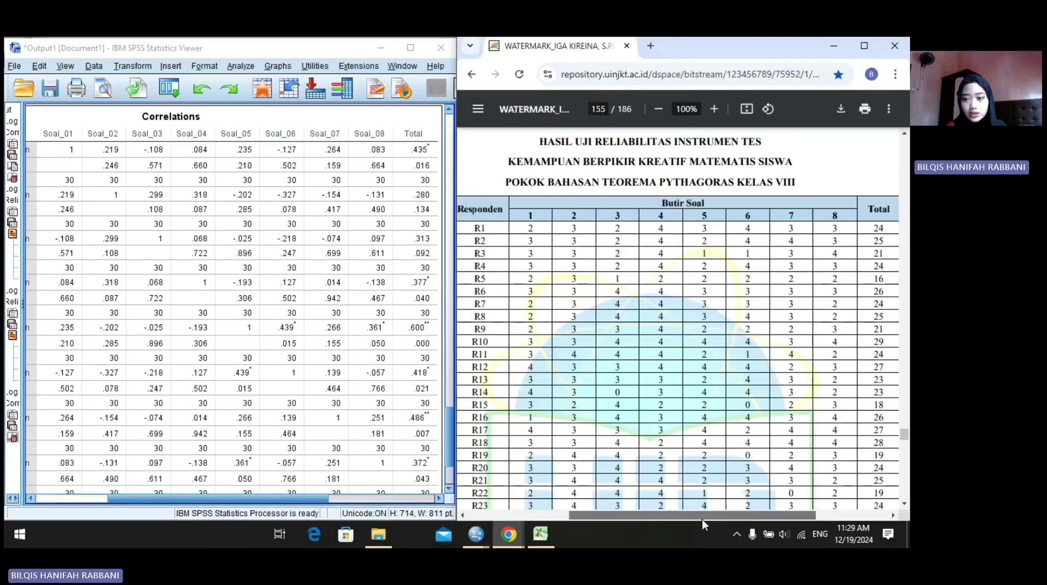
scroll(704, 437, down, 6)
scroll(704, 425, up, 4)
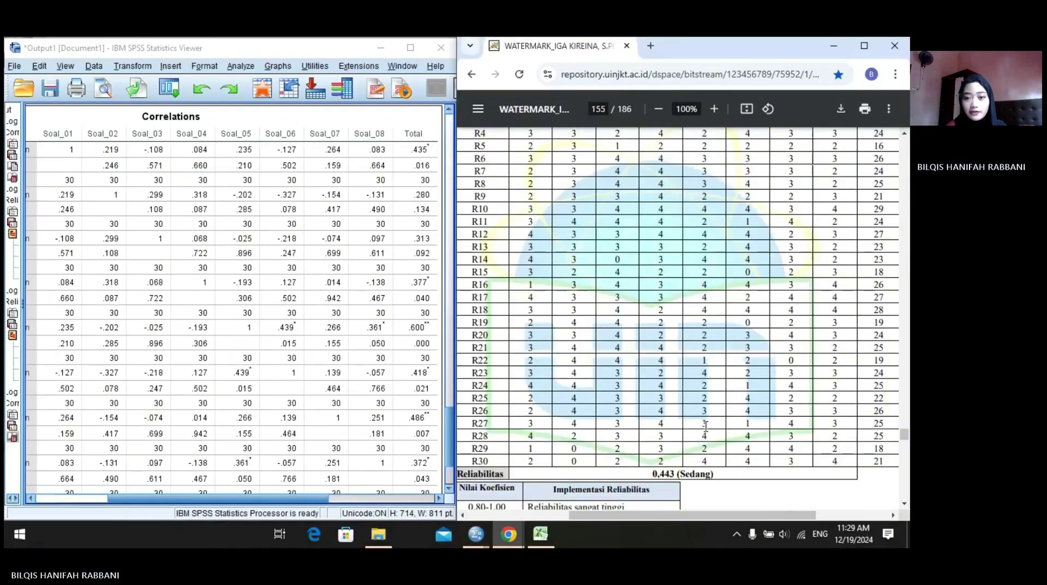
Step: Check which items are valid on PDF page 153, comparing with the instrument reliability results on page 155
scroll(706, 425, up, 15)
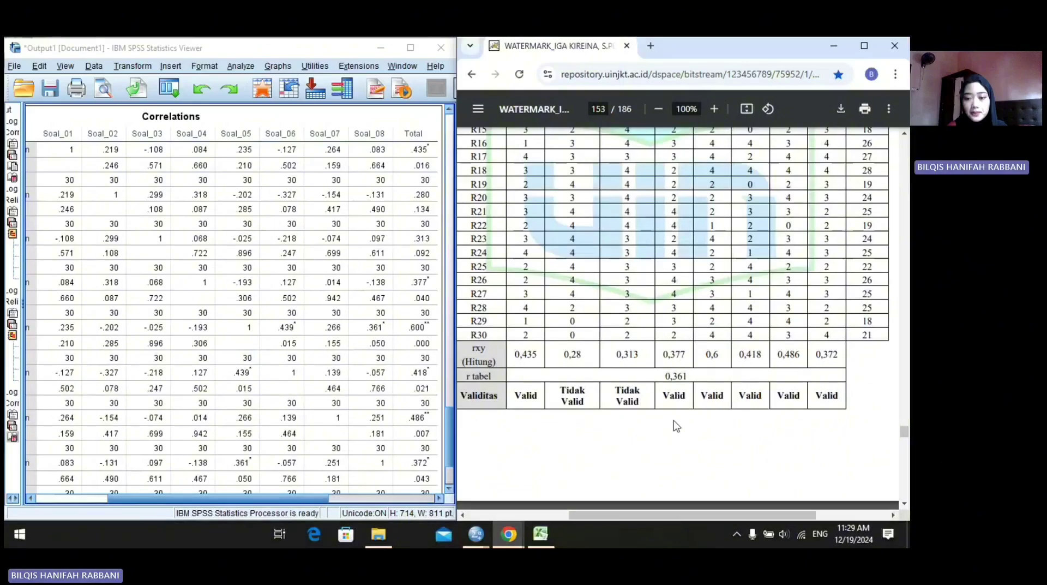
scroll(675, 421, down, 1)
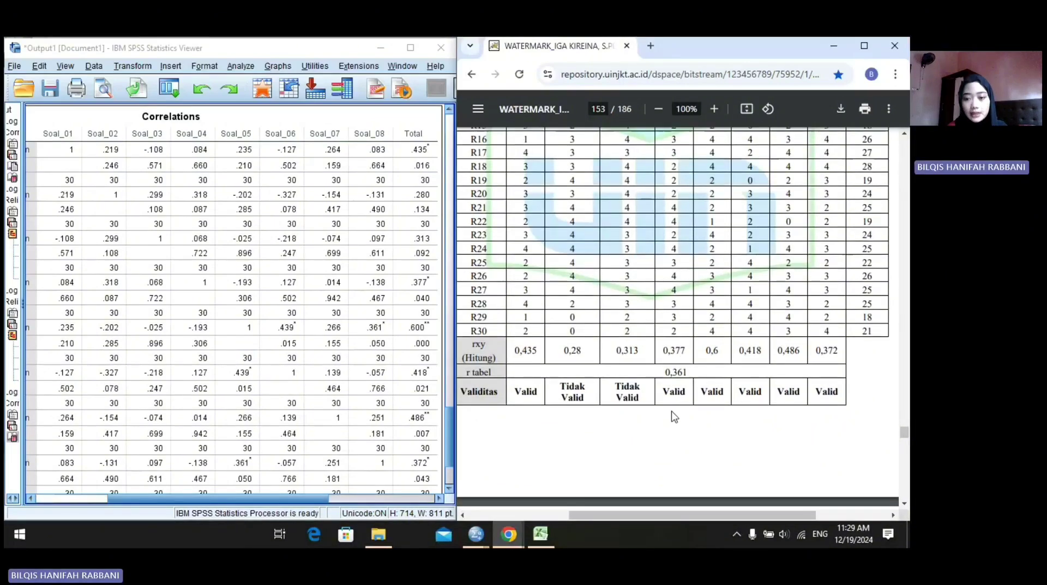
scroll(675, 416, down, 10)
scroll(675, 417, down, 10)
scroll(662, 420, up, 5)
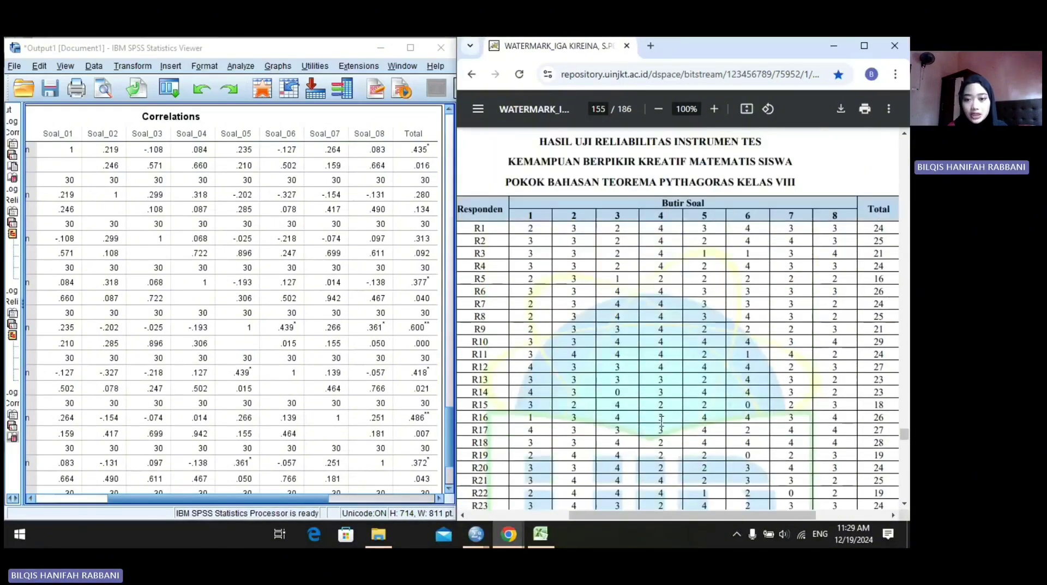
scroll(594, 313, up, 2)
scroll(594, 313, down, 5)
Step: Switch to the SPSS data editor and start a Reliability Analysis with Soal_01 to Soal_08 and Total as items
key(alt+Tab)
click(363, 157)
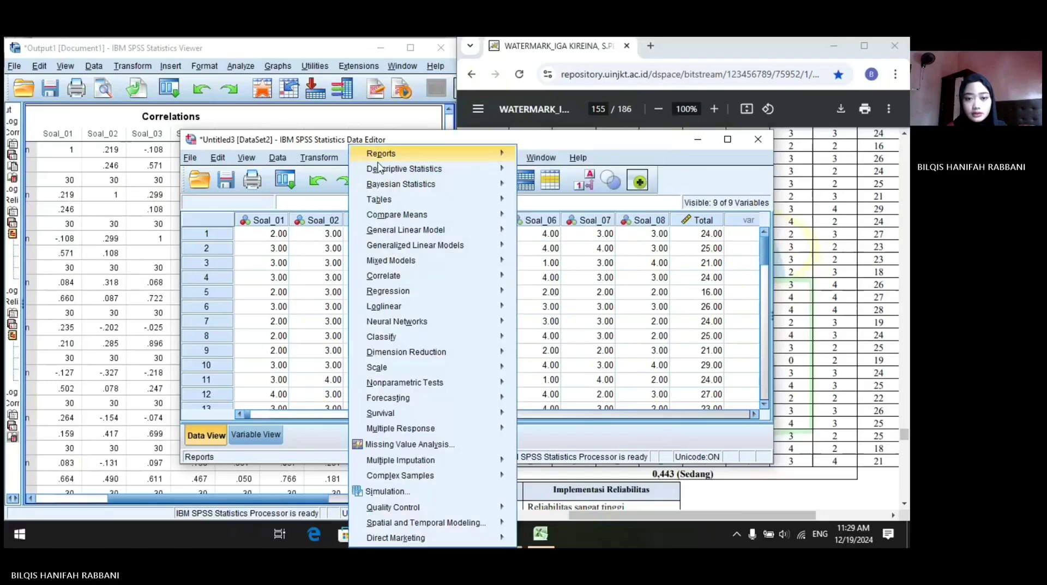
mouse_move(494, 367)
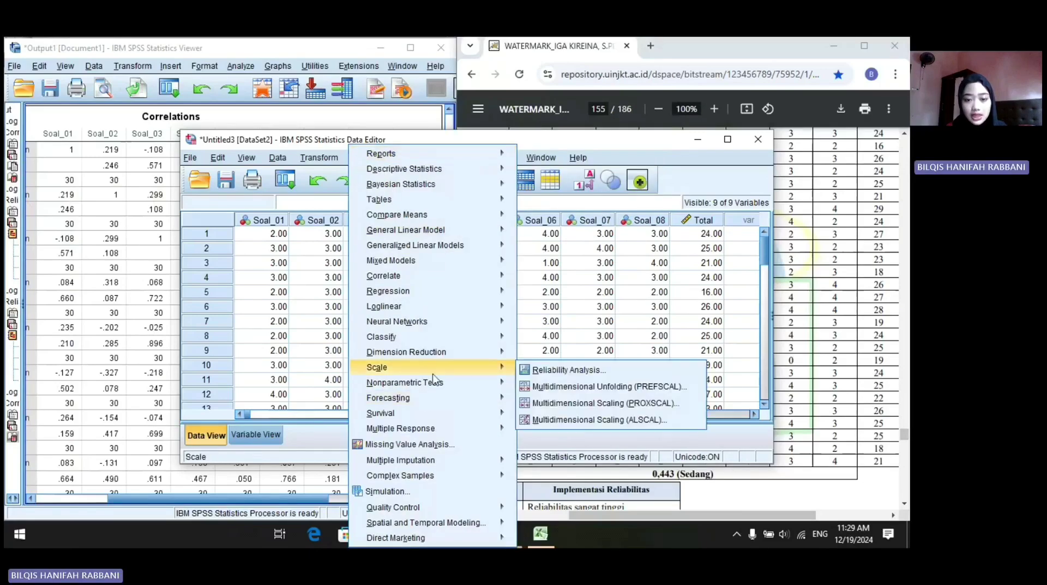
click(567, 370)
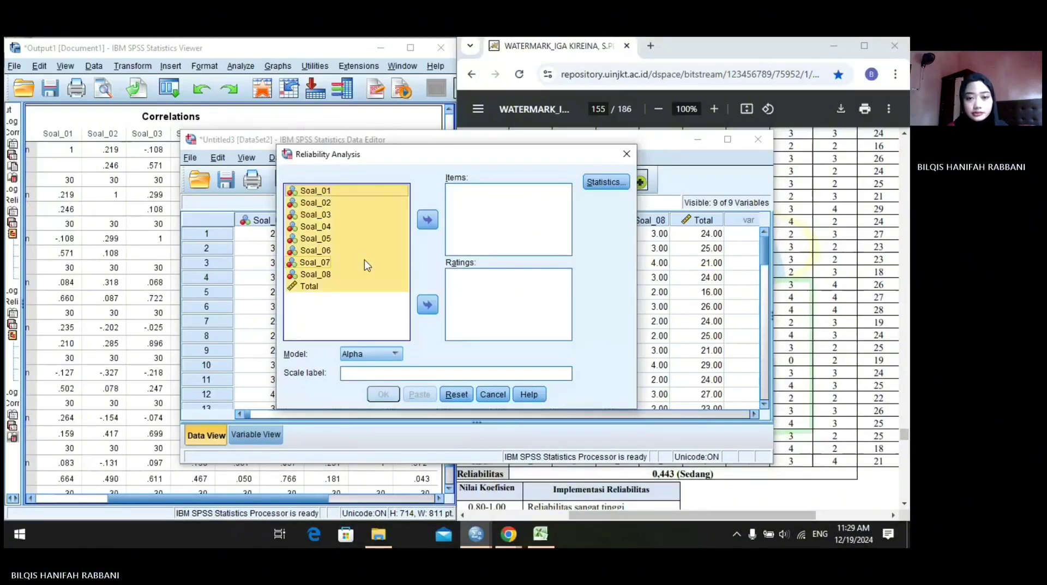
click(428, 219)
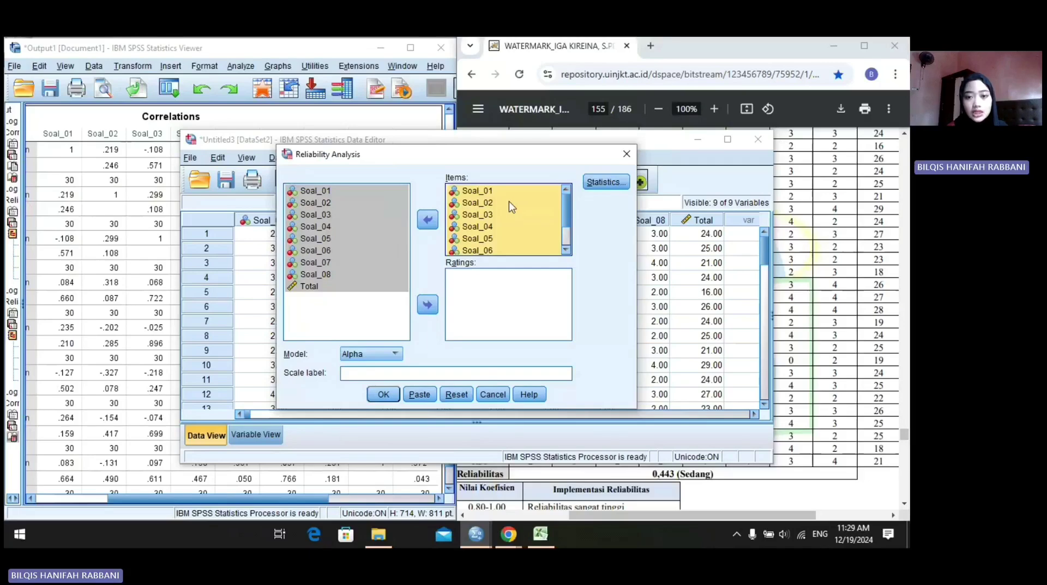
Step: Remove Soal_02, Soal_03 and Total from the reliability analysis items
click(510, 203)
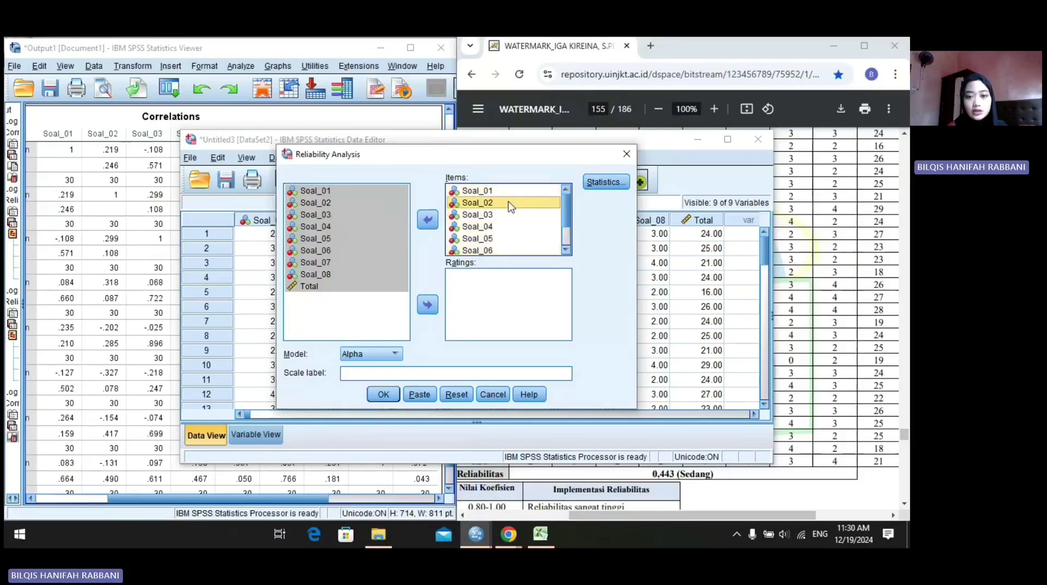
click(430, 222)
click(430, 222)
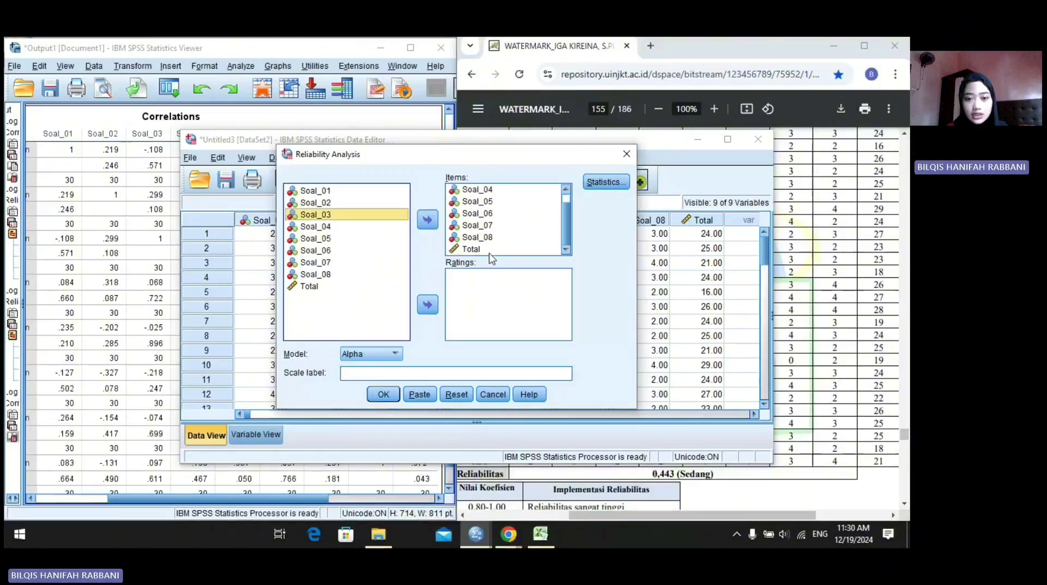
click(471, 249)
click(428, 220)
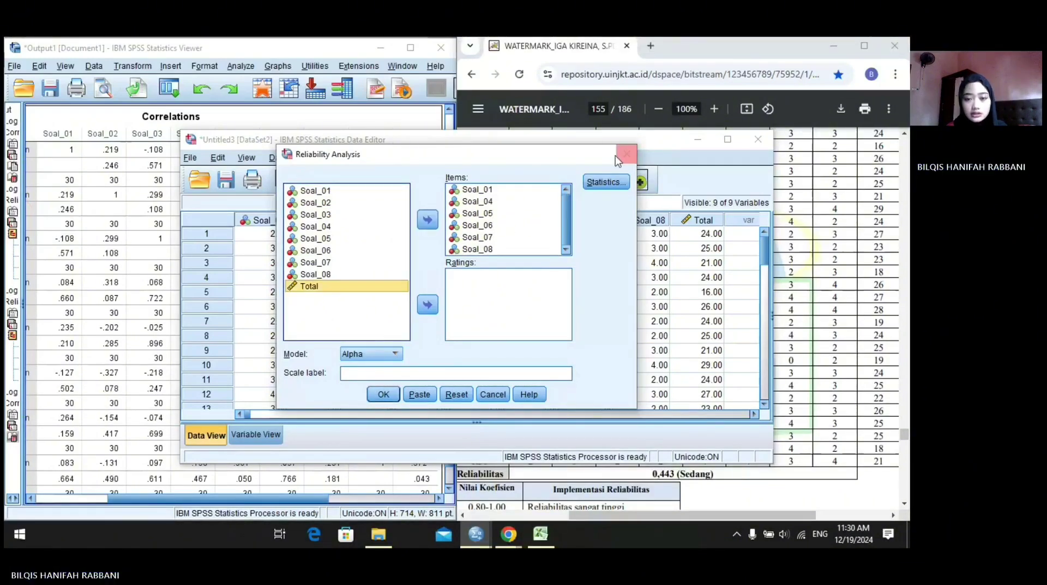
Step: Request the Scale if item deleted descriptives and run the reliability analysis with the Alpha model
click(616, 183)
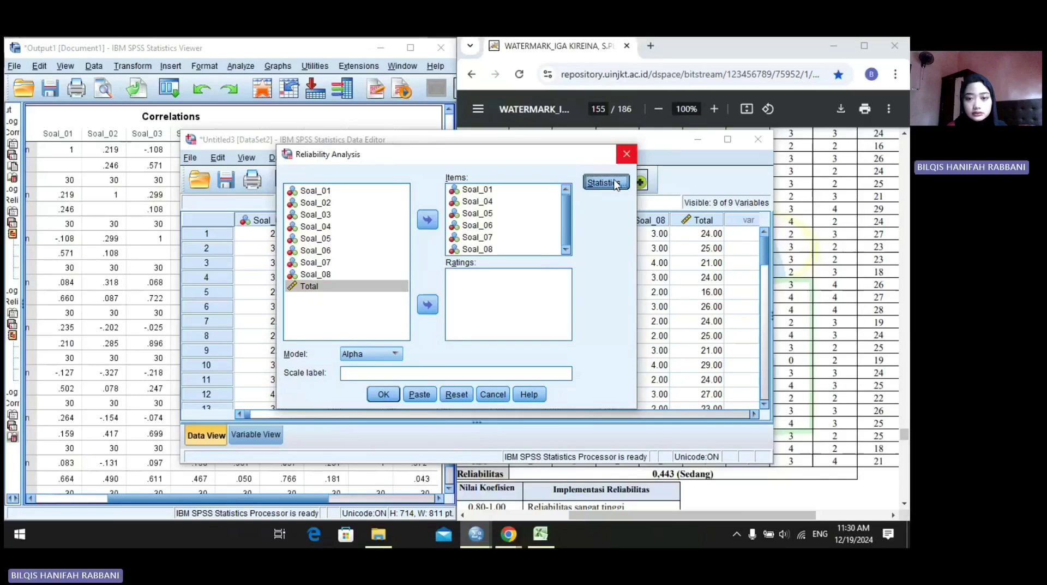
click(584, 88)
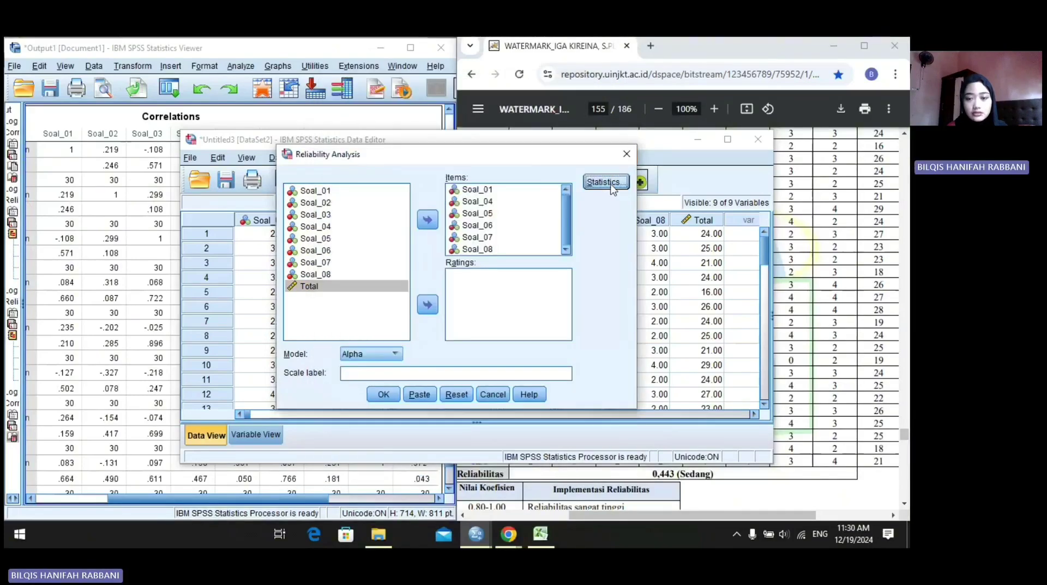
click(605, 182)
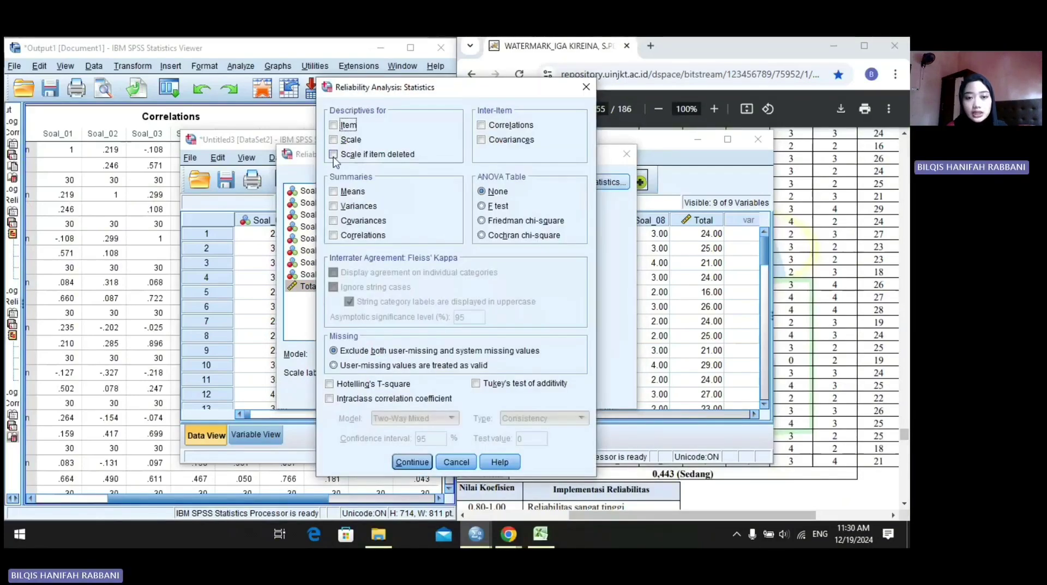
click(334, 155)
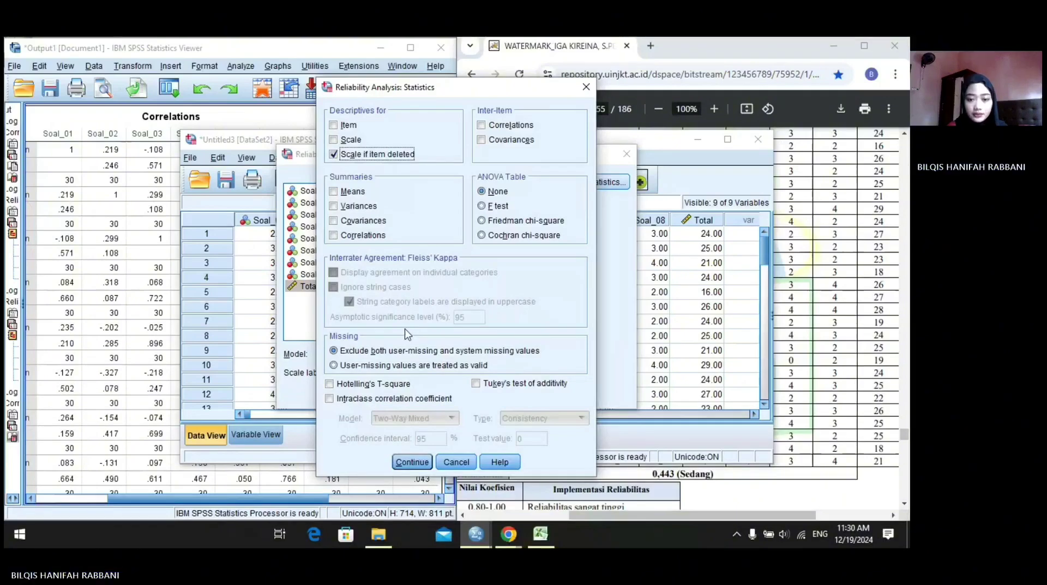
click(412, 462)
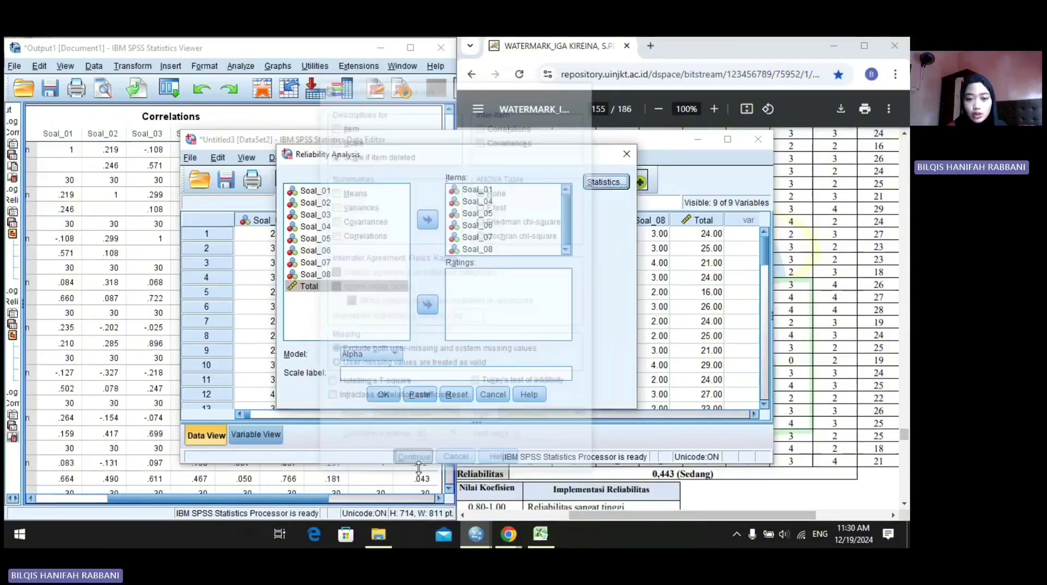
click(383, 395)
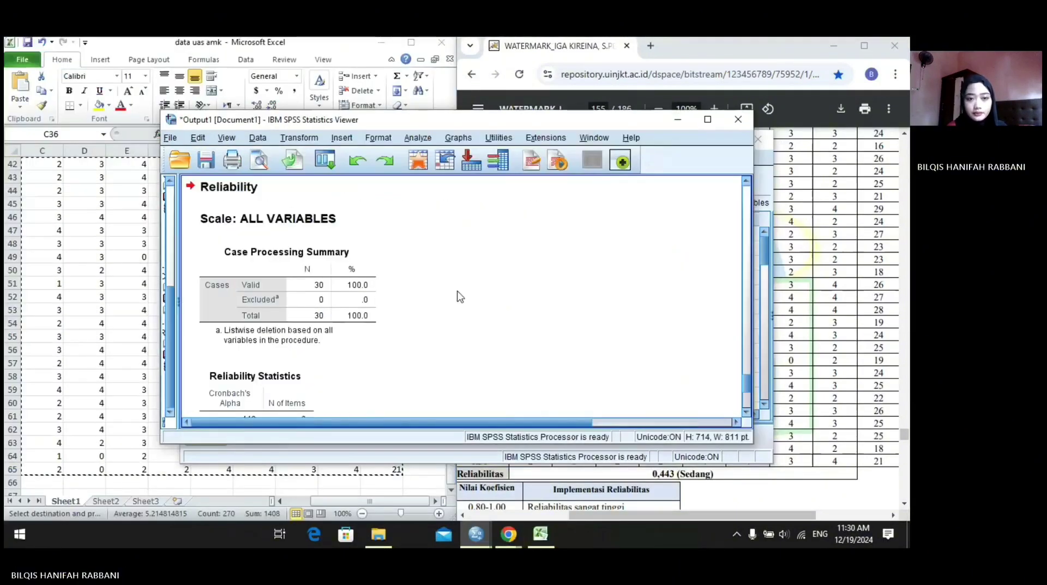
Step: Examine the Reliability Statistics and Item-Total Statistics tables in the output, focusing on Cronbach's Alpha
scroll(467, 294, down, 3)
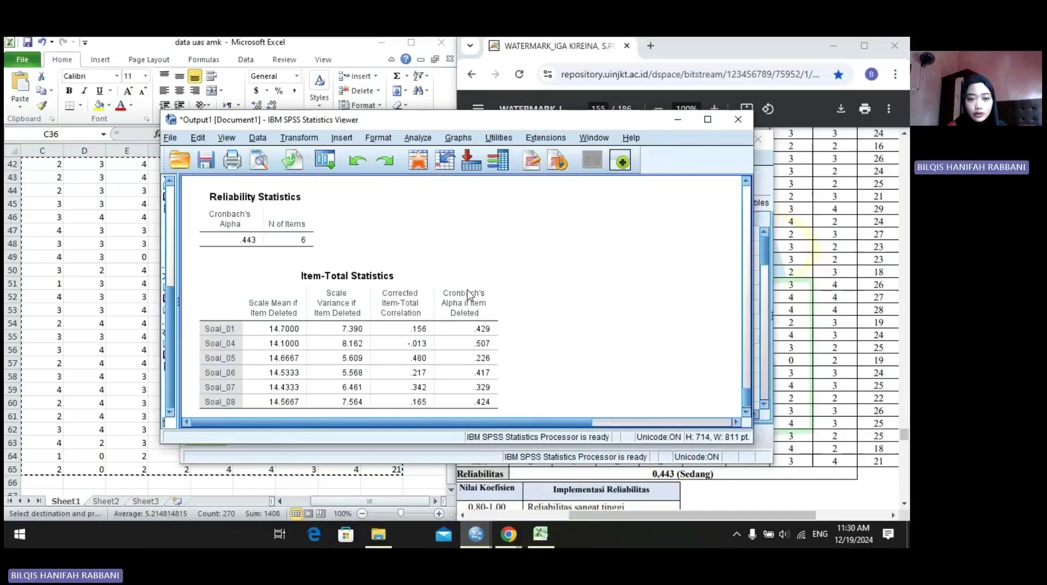
scroll(468, 295, up, 1)
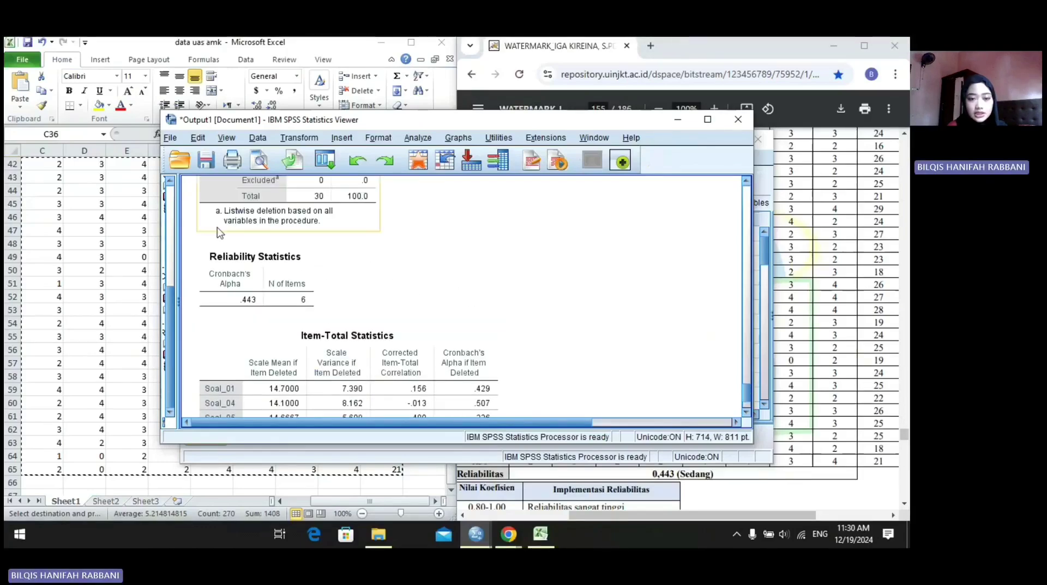
click(256, 281)
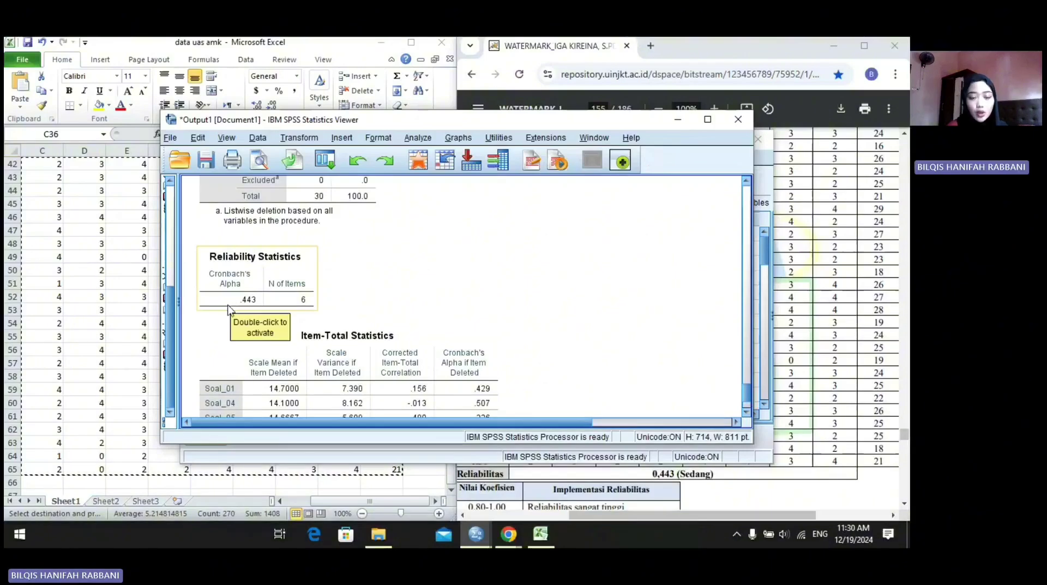
click(388, 272)
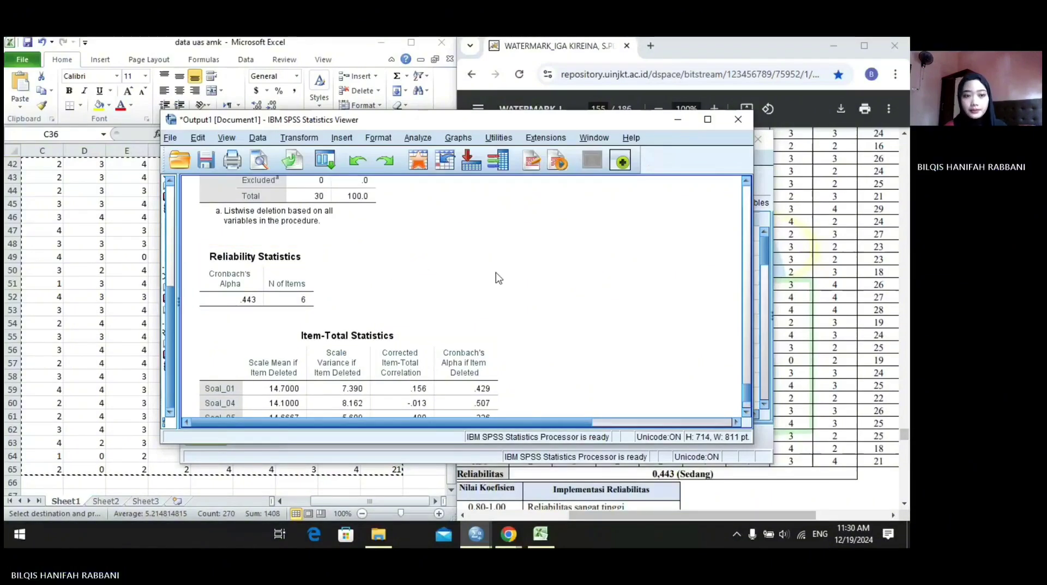
Step: Place the output viewer beside the thesis PDF and show the SPSS reliability result on PDF page 156
key(super+Left)
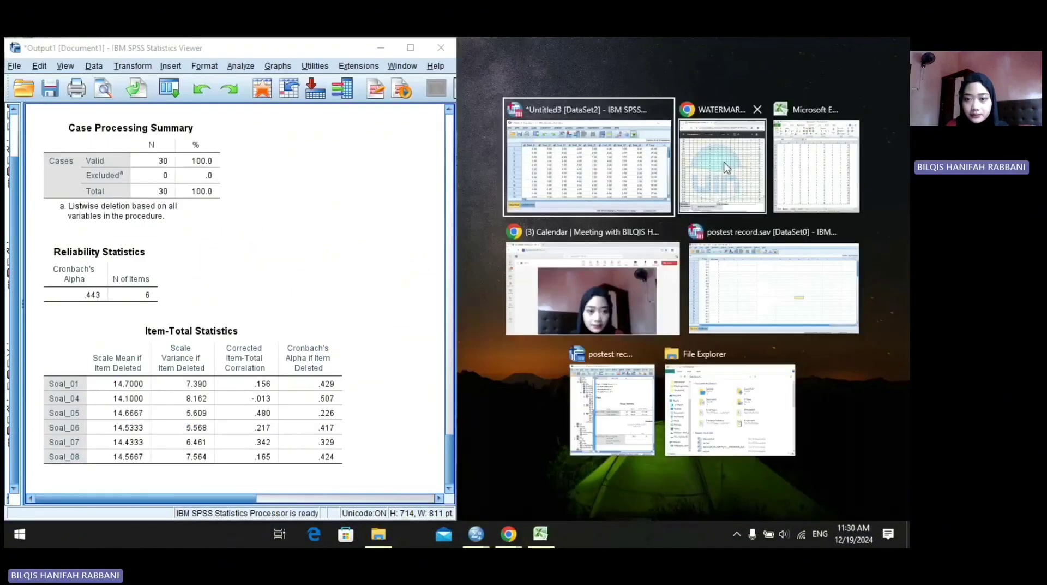
click(713, 145)
scroll(599, 158, down, 4)
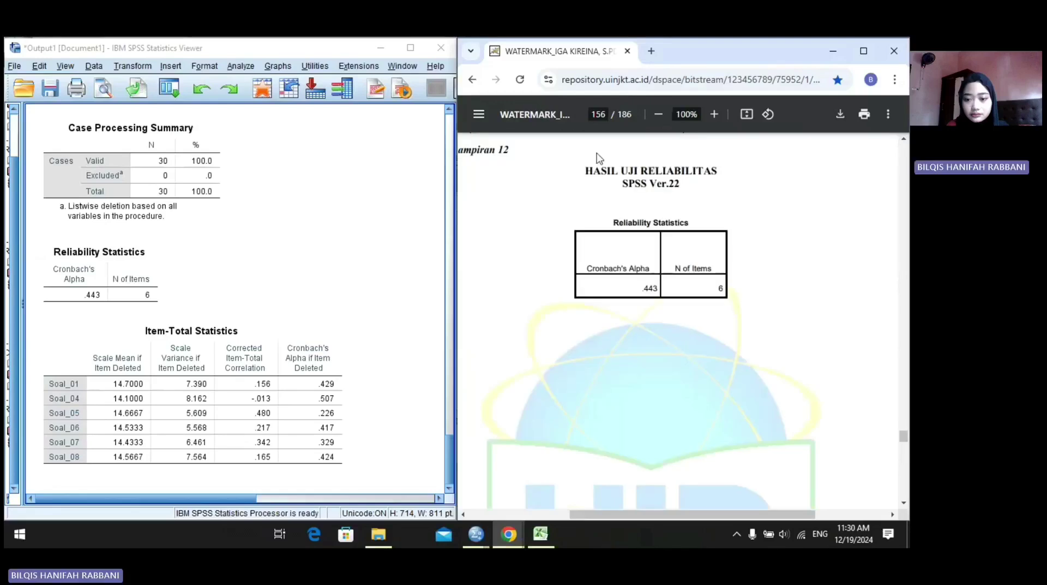
scroll(702, 322, down, 2)
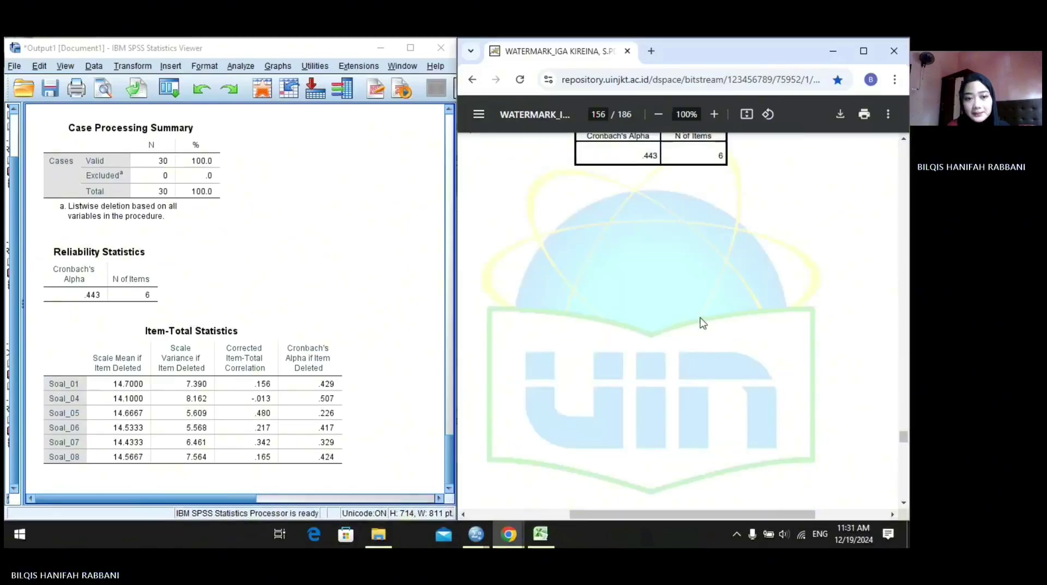
Step: Compare the output's Cronbach's Alpha with the reliability row and coefficient interpretation table on PDF page 155
scroll(703, 323, up, 7)
scroll(704, 323, up, 3)
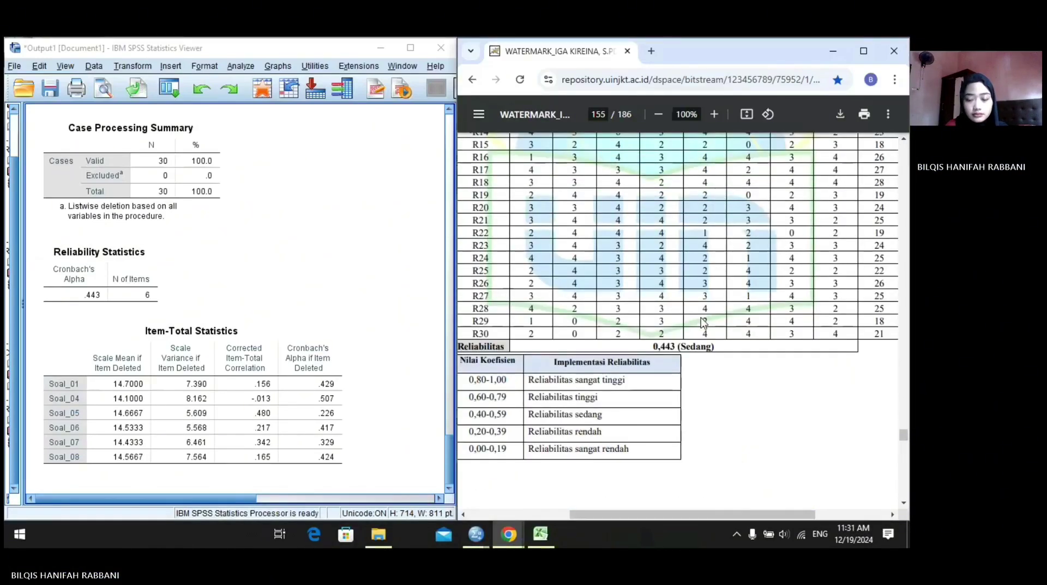
scroll(615, 406, up, 3)
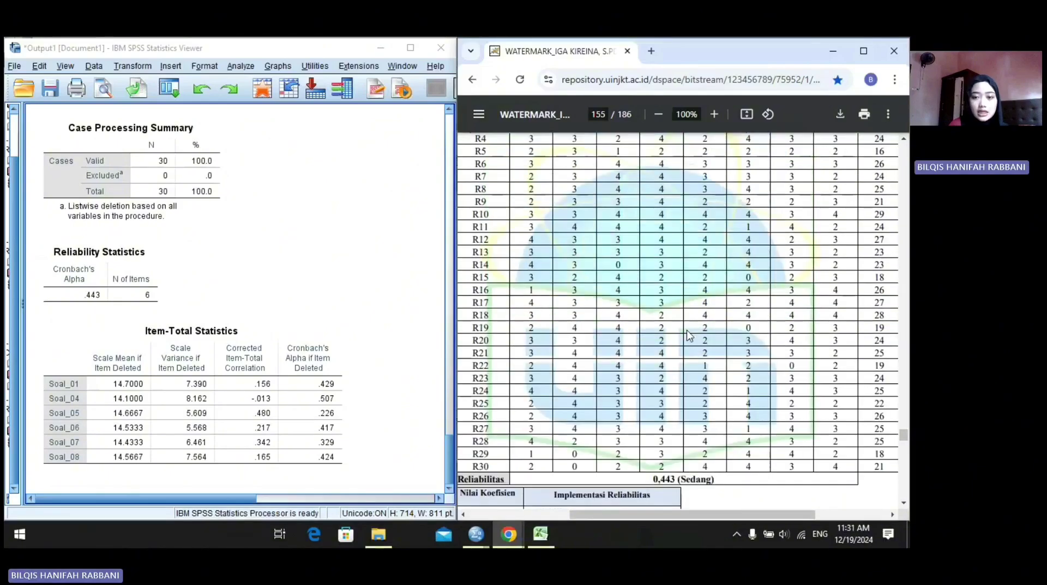
scroll(661, 379, down, 5)
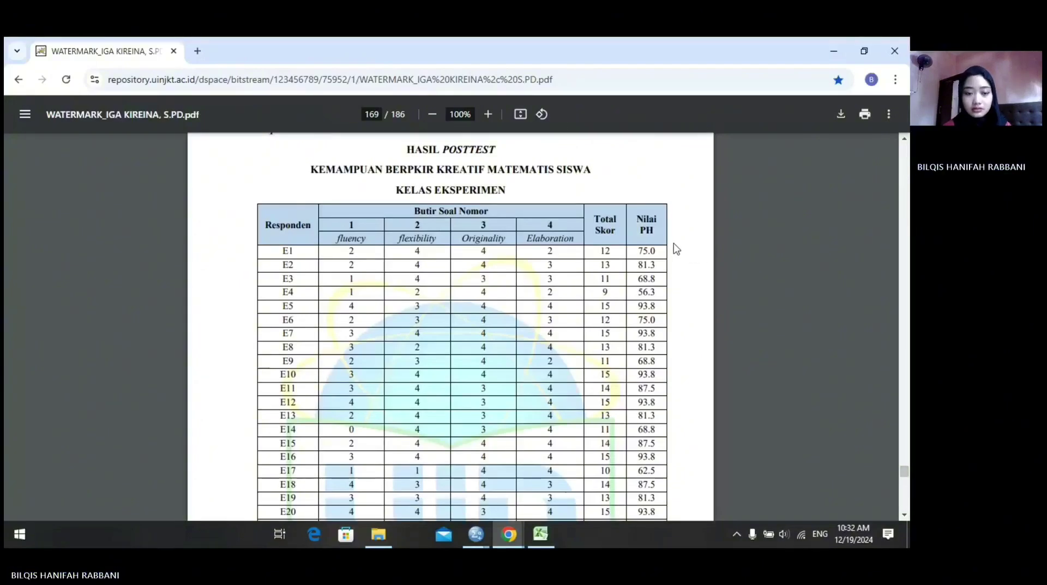
Step: Place the PDF beside the Excel score sheet and compare the experimental class posttest table on page 169 with the eksperimen column
key(super+Right)
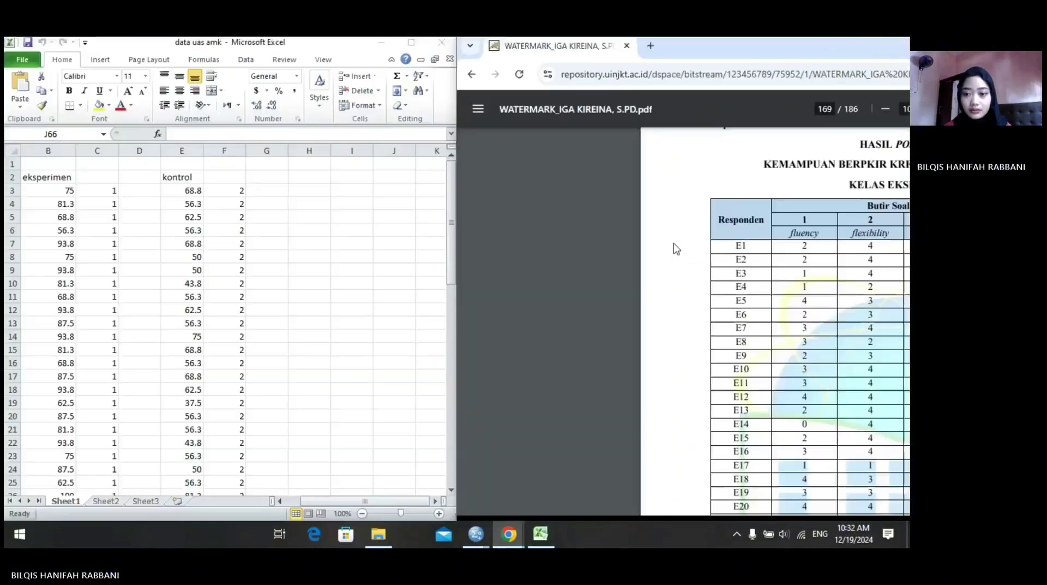
drag(646, 515, 695, 515)
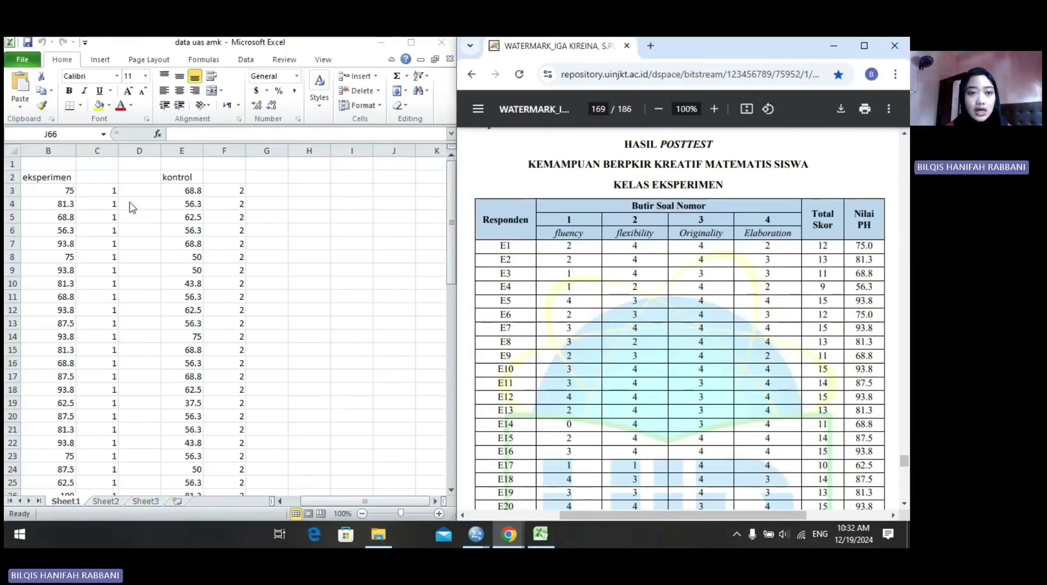
scroll(876, 328, down, 2)
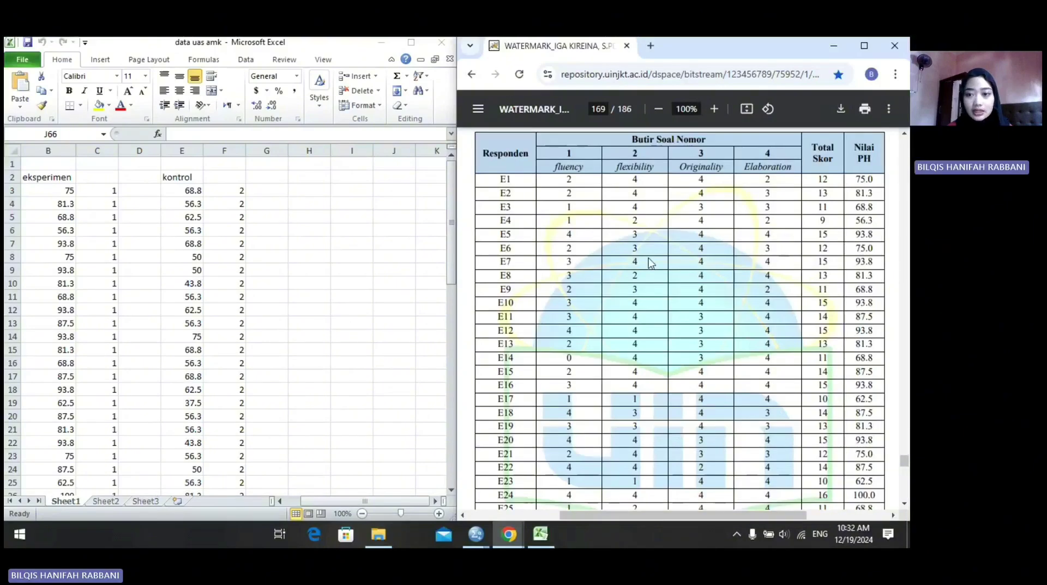
scroll(661, 284, up, 10)
scroll(678, 304, down, 5)
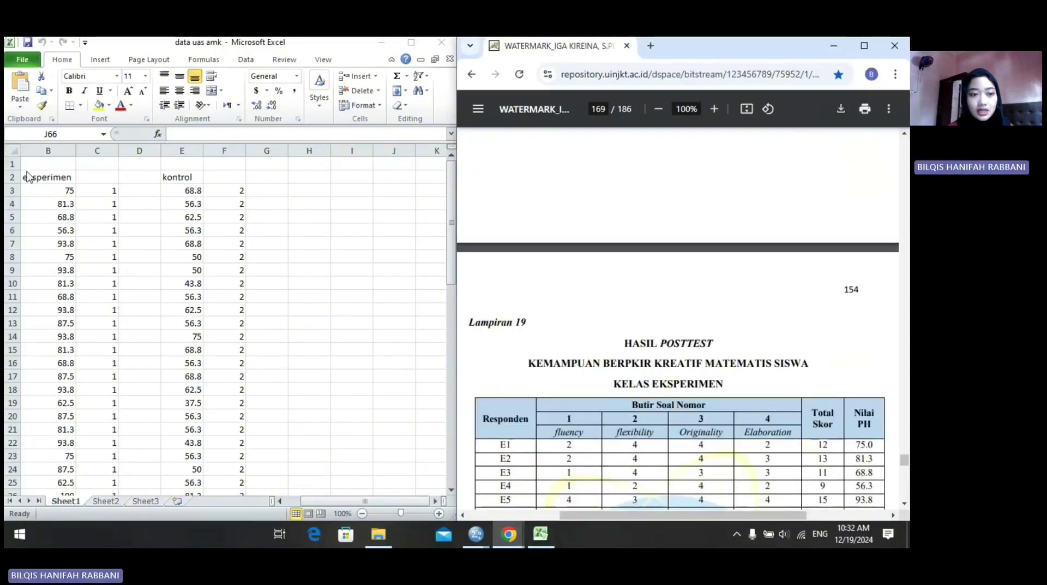
key(alt+Tab)
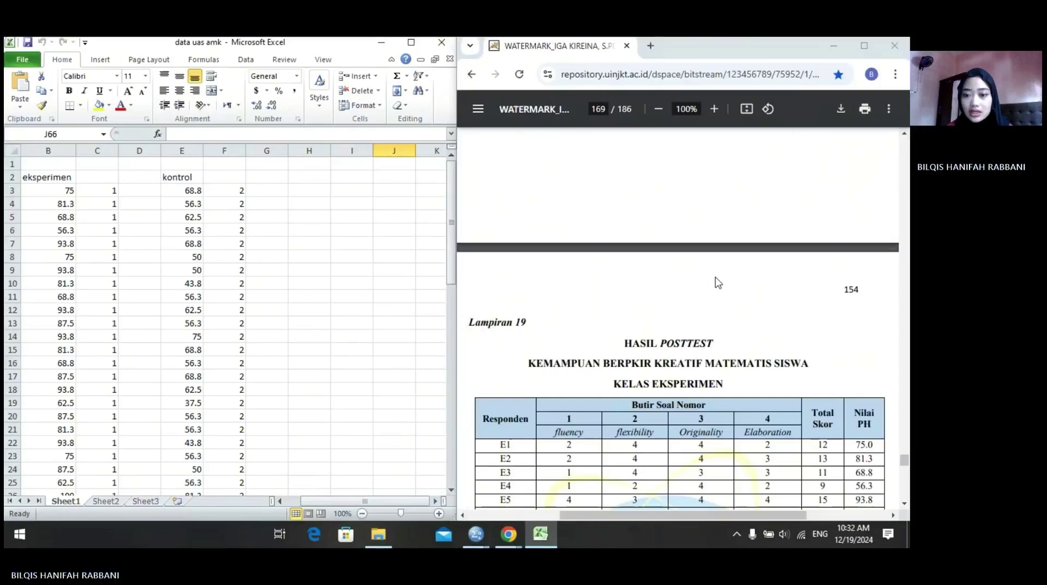
Step: Compare the control class posttest table on PDF page 170 with the kontrol column in the Excel sheet
click(716, 282)
scroll(716, 282, down, 1)
scroll(718, 282, down, 10)
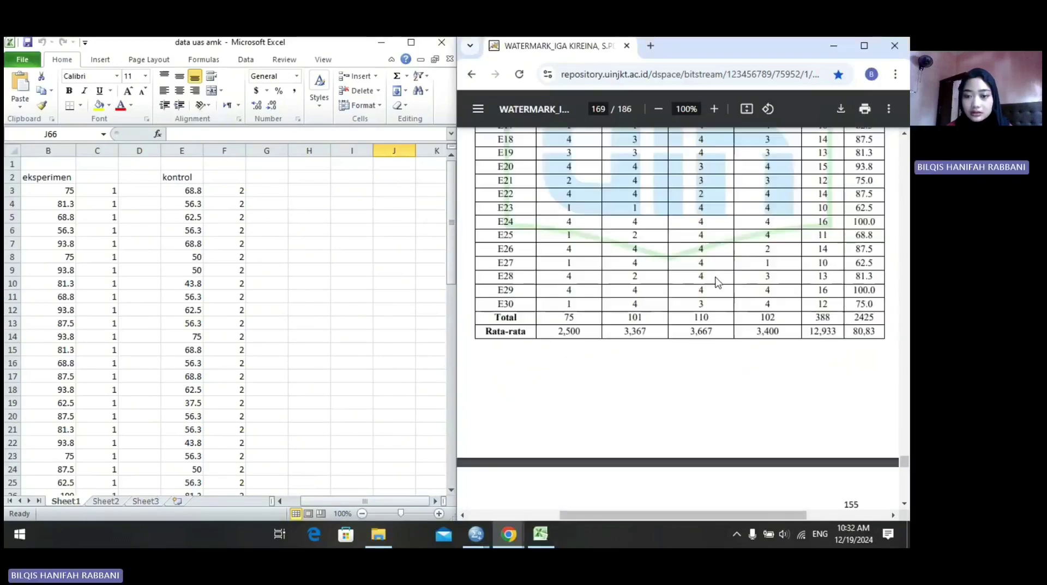
scroll(717, 282, down, 6)
double_click(640, 275)
scroll(217, 200, down, 6)
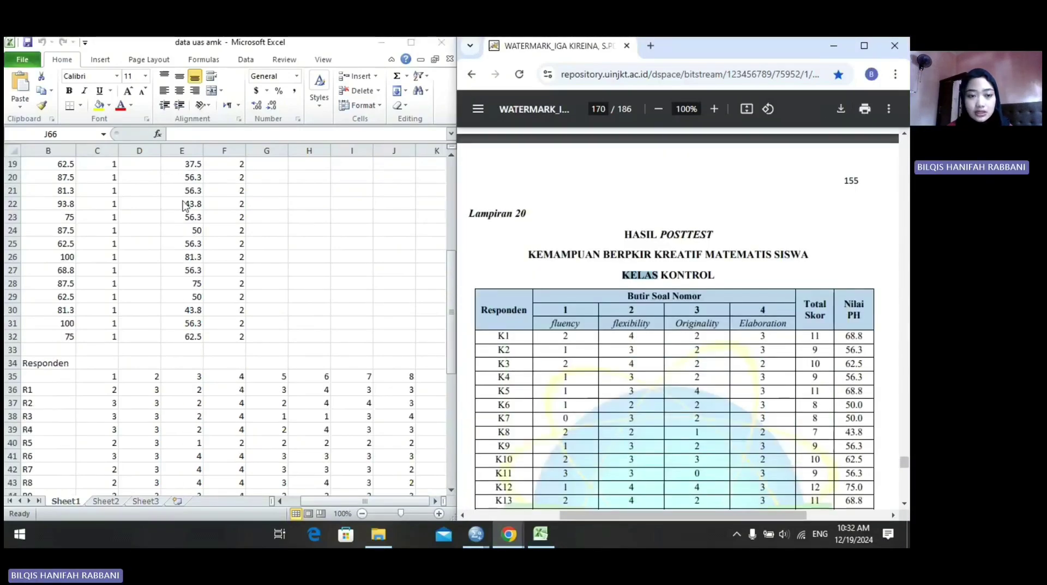
scroll(245, 189, up, 6)
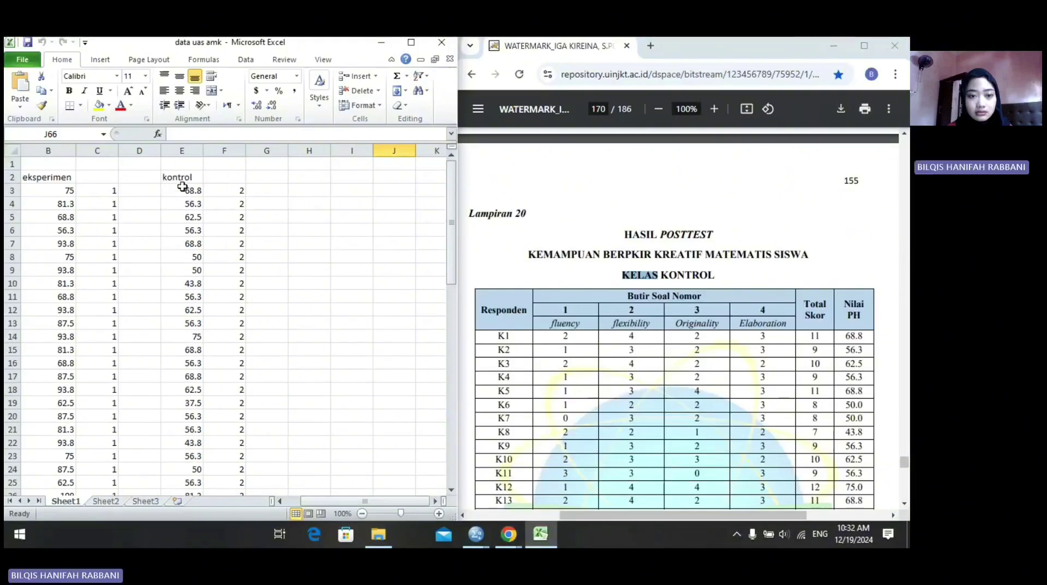
click(182, 176)
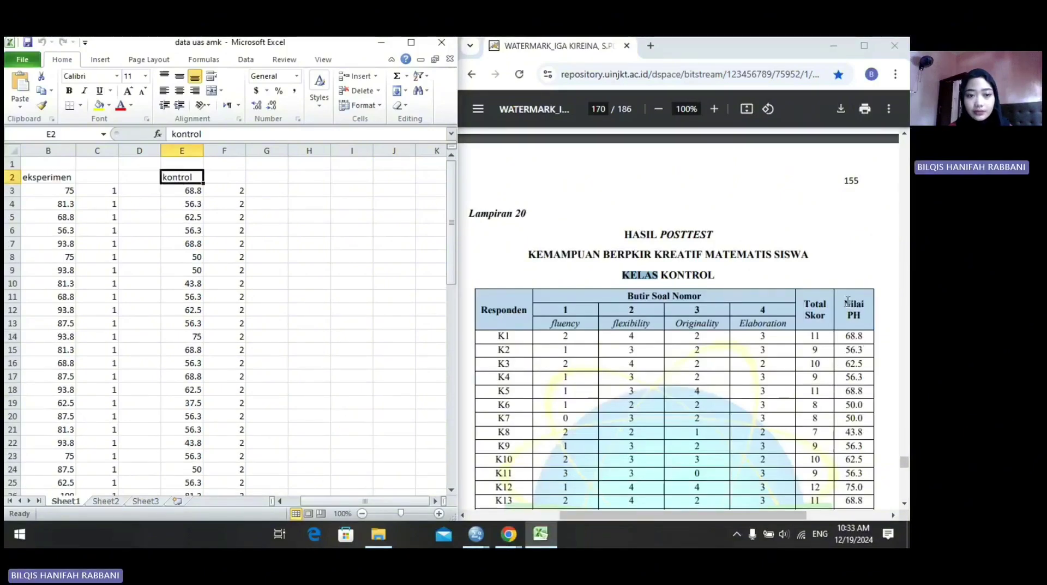
Step: Switch to the empty SPSS dataset and define two variables named Nilai and Kelas
click(476, 534)
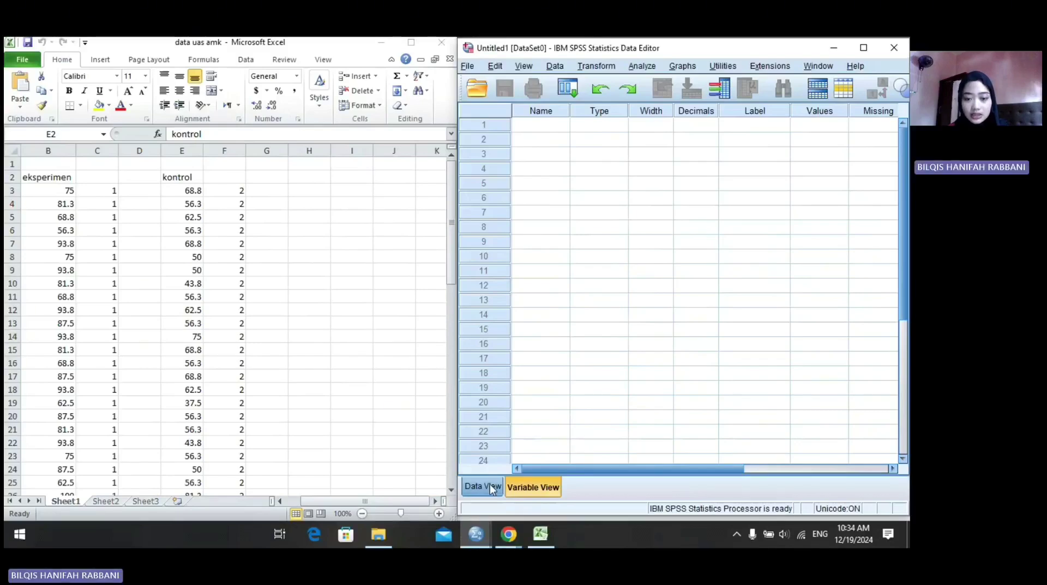
click(543, 126)
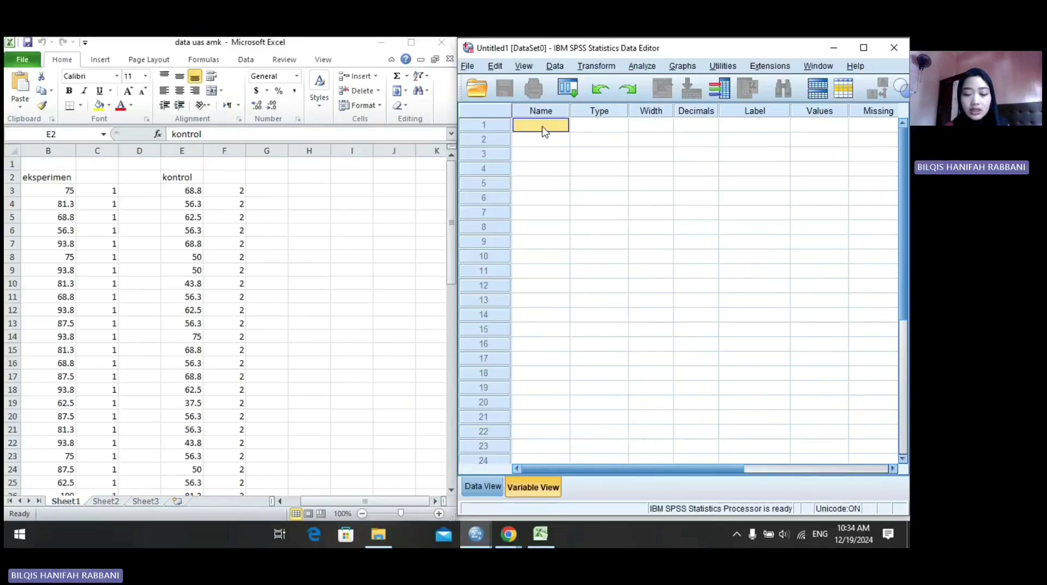
text(Nilai)
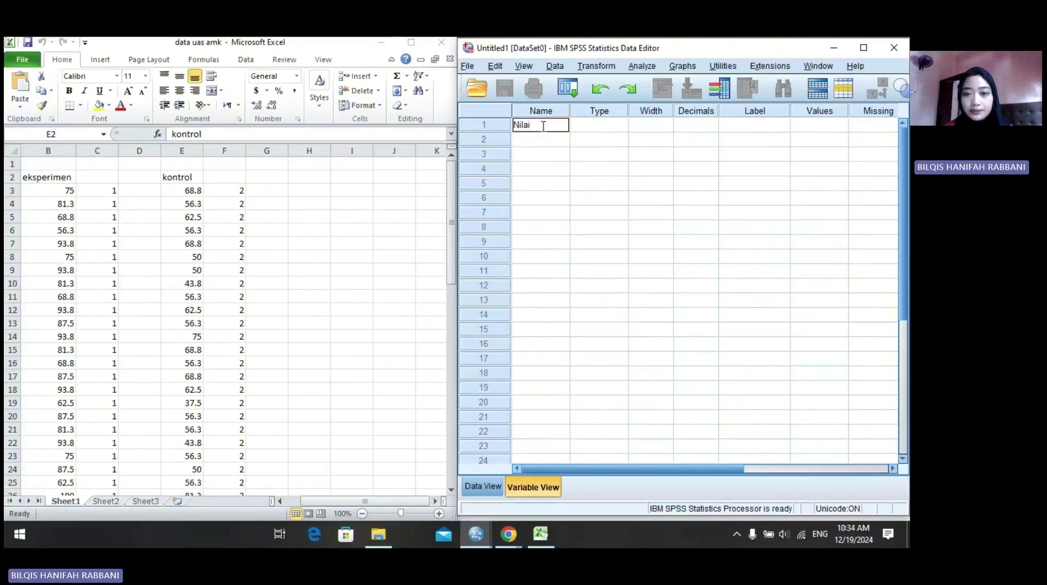
click(544, 146)
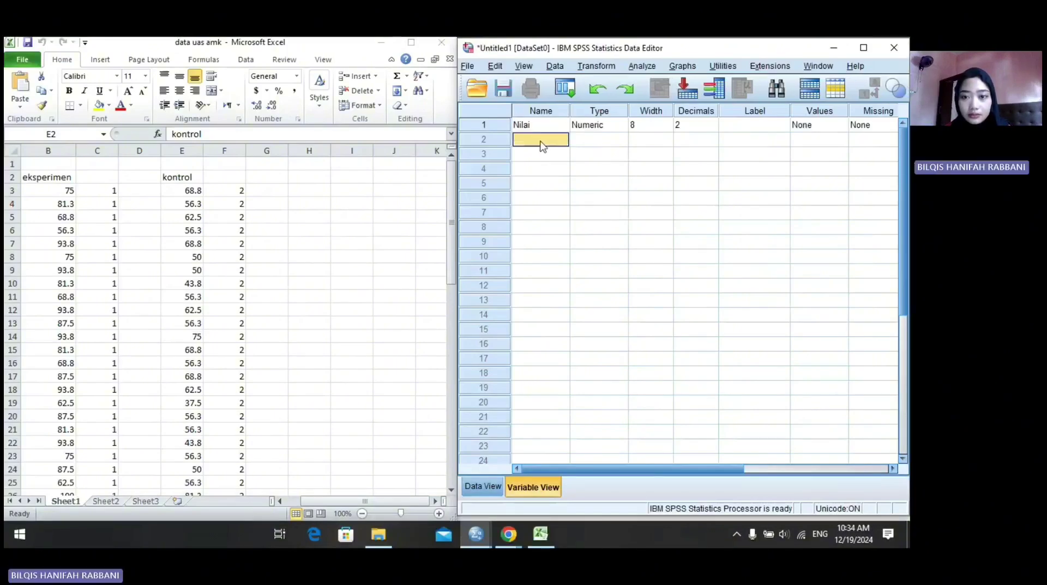
click(542, 141)
text(Kelas)
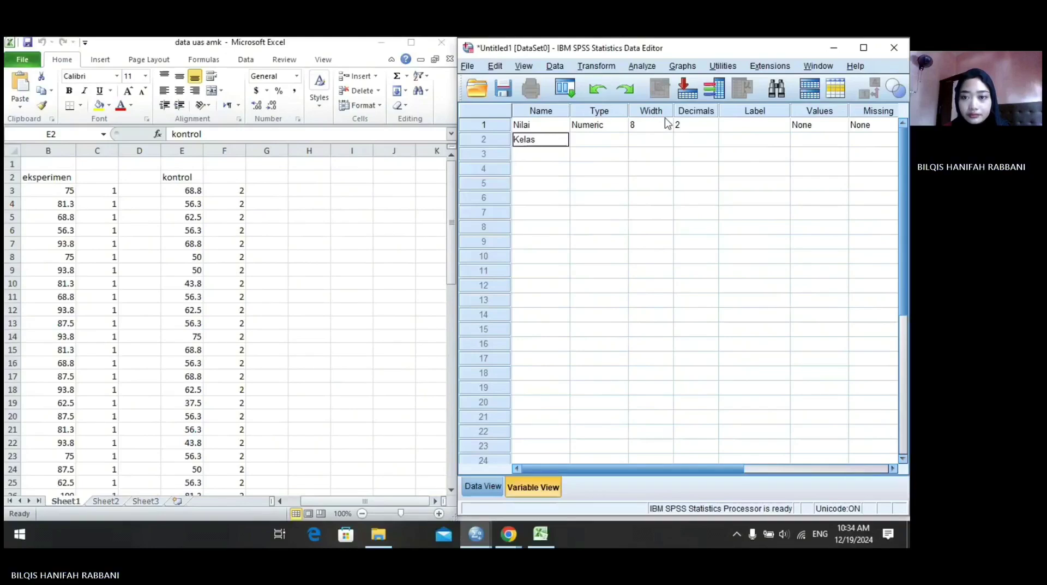
key(Return)
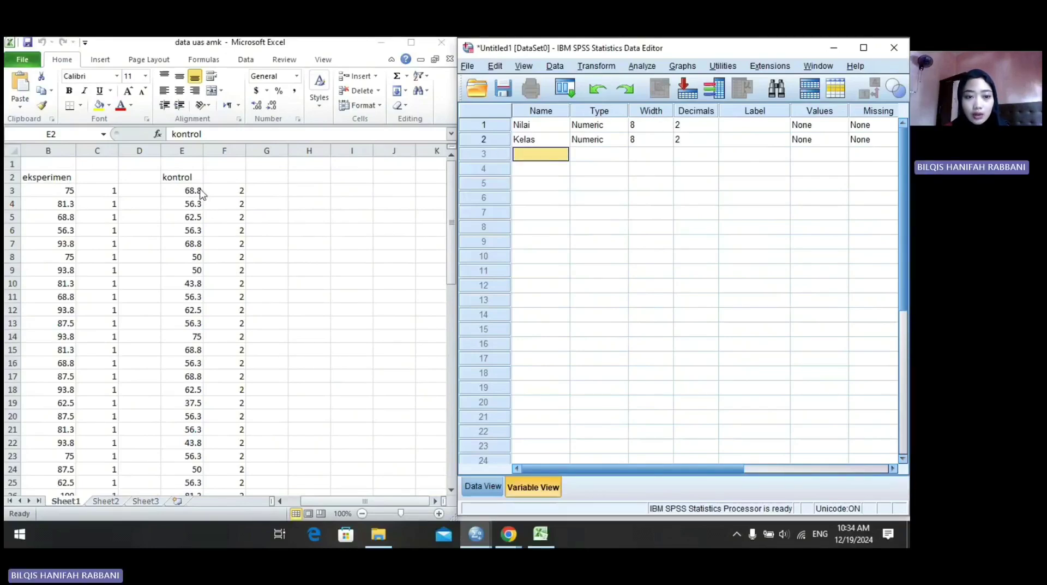
Step: Set the decimals to 1 for the Nilai variable and 0 for the Kelas variable
click(705, 129)
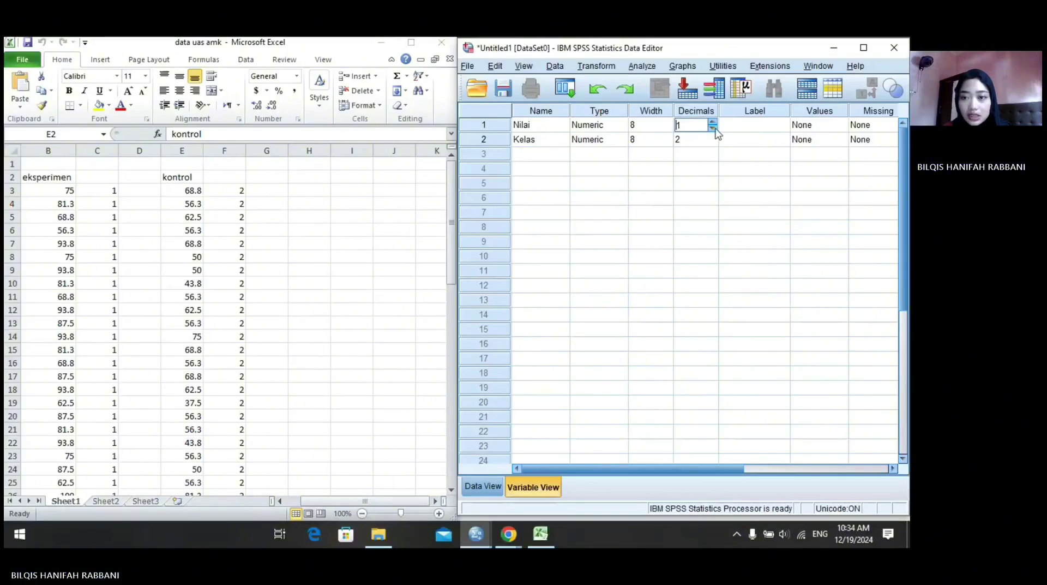
click(696, 140)
click(713, 143)
click(713, 143)
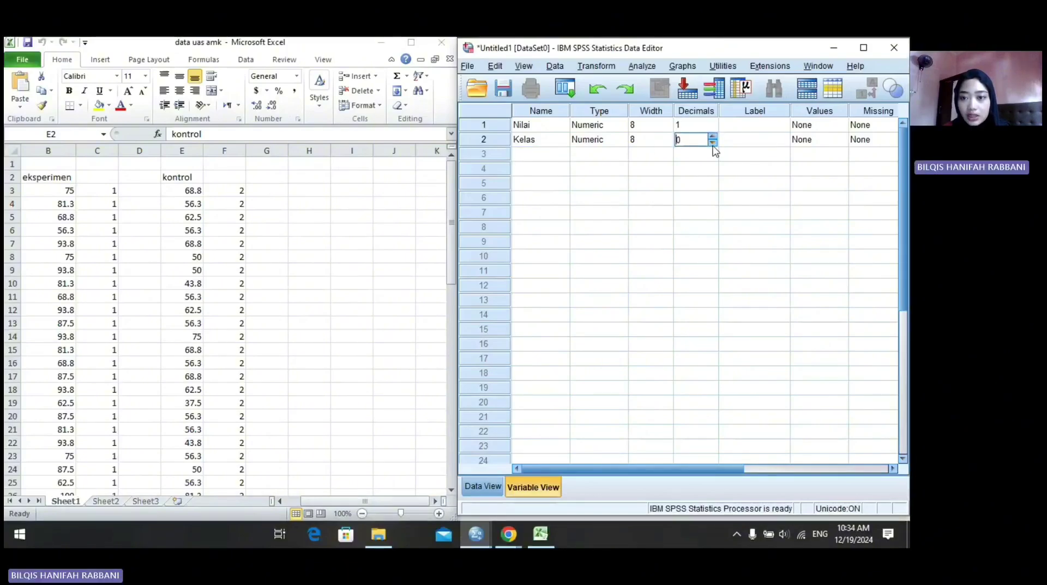
Step: Label the Nilai variable "Nilai Posttest" and the Kelas variable "Kelas"
click(744, 125)
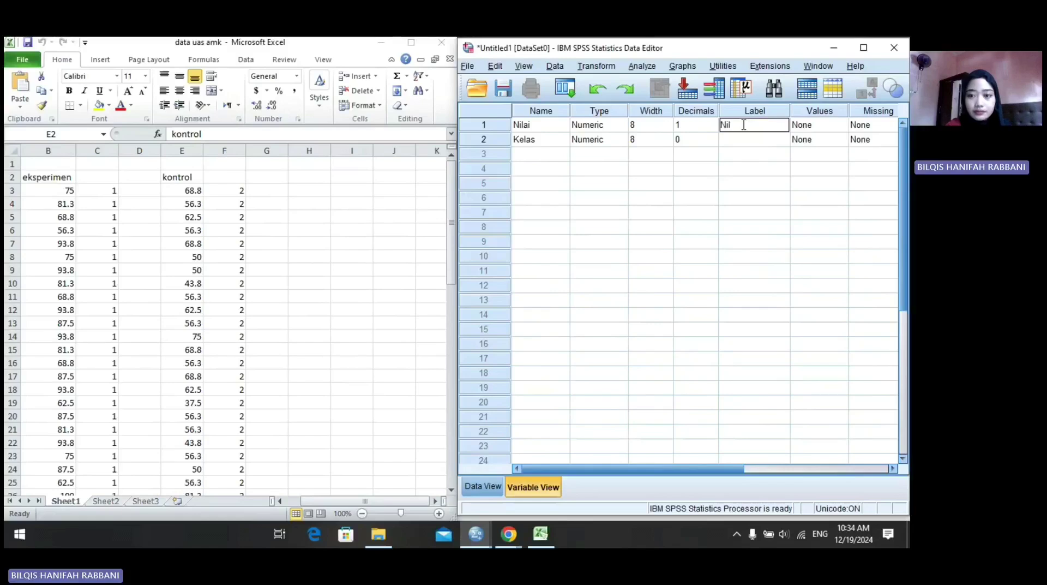
text(Nilai Posttest)
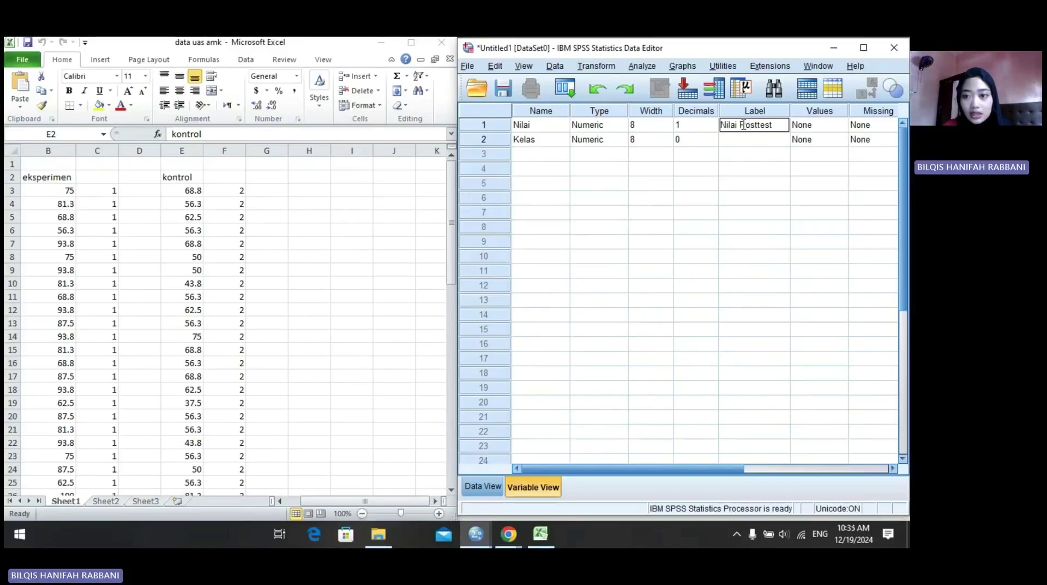
click(747, 142)
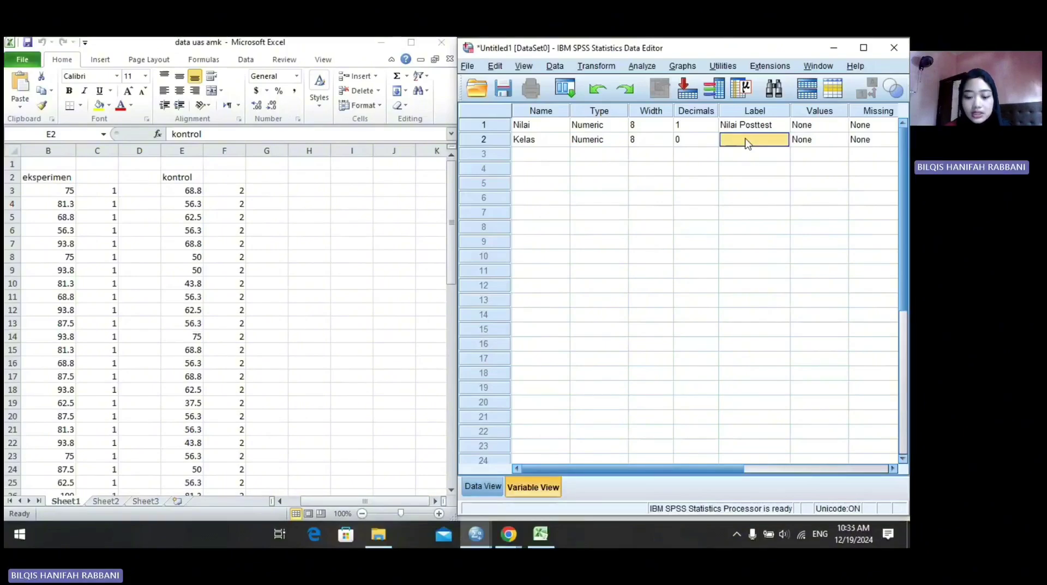
text(Kelas)
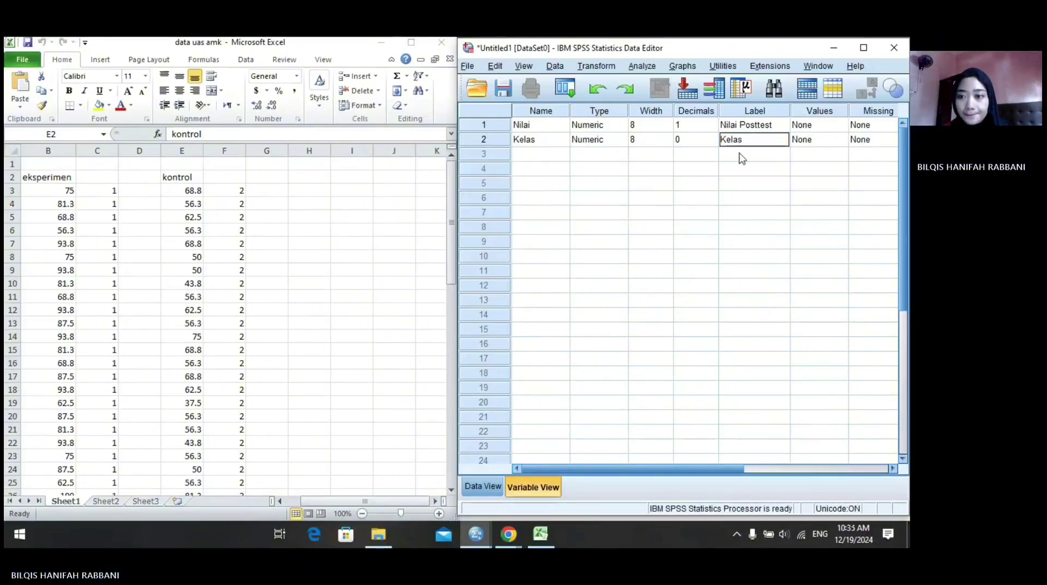
Step: Open the value labels of the Kelas variable and add value 1 as "Kelas Eksperimen"
drag(705, 469, 850, 483)
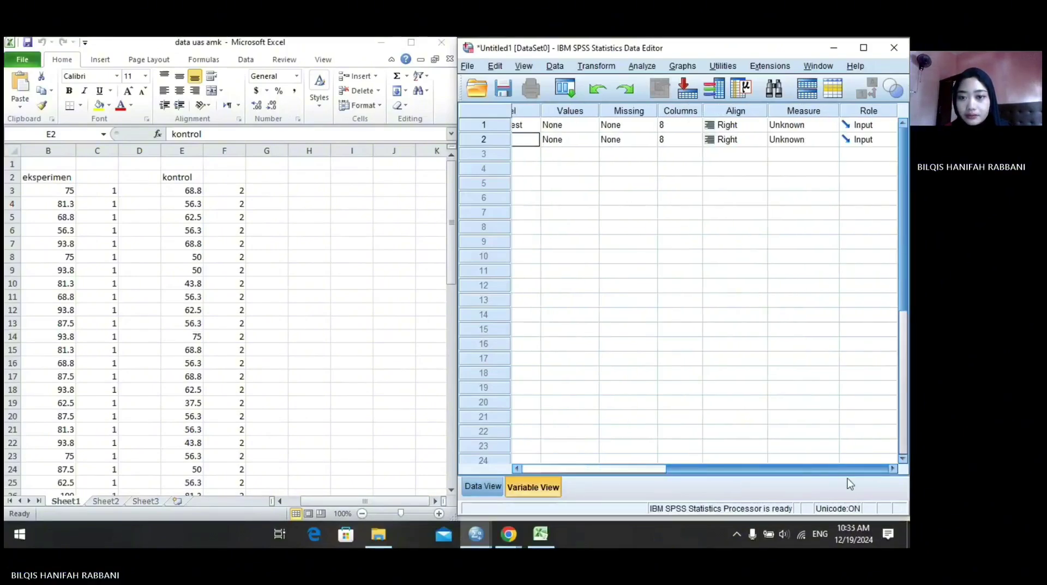
click(601, 127)
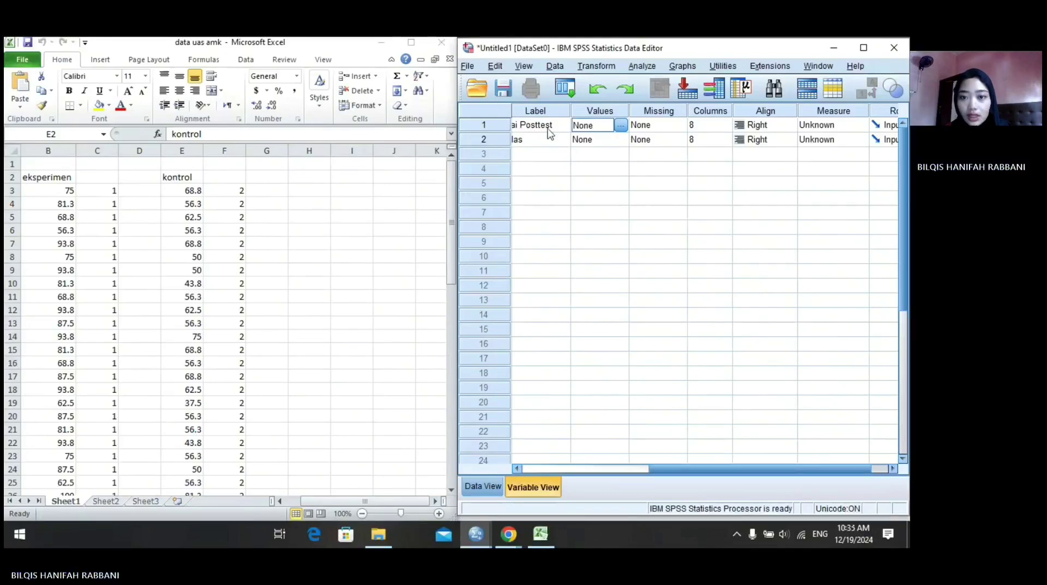
drag(716, 465, 679, 468)
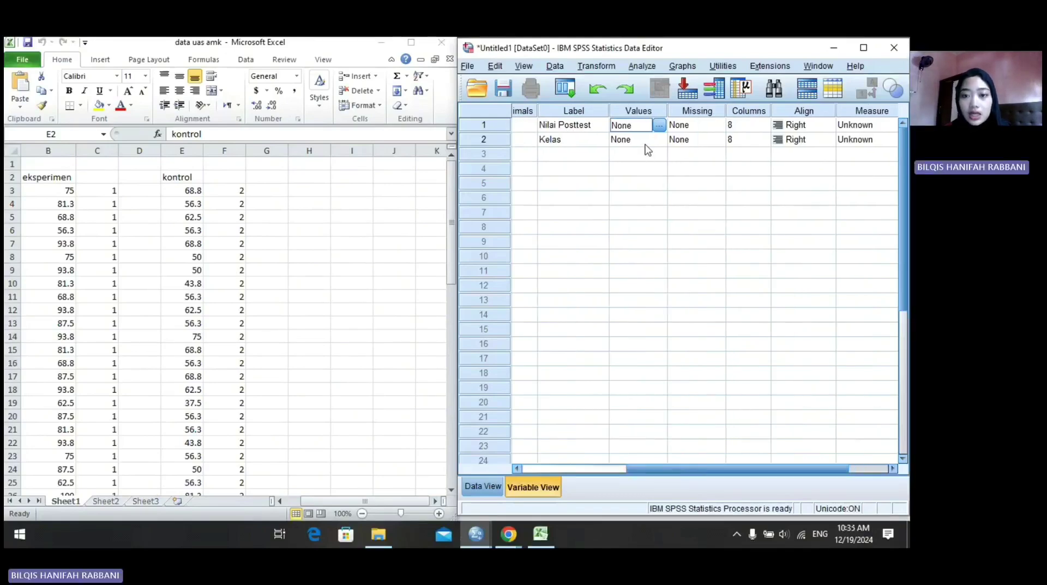
click(648, 141)
click(659, 139)
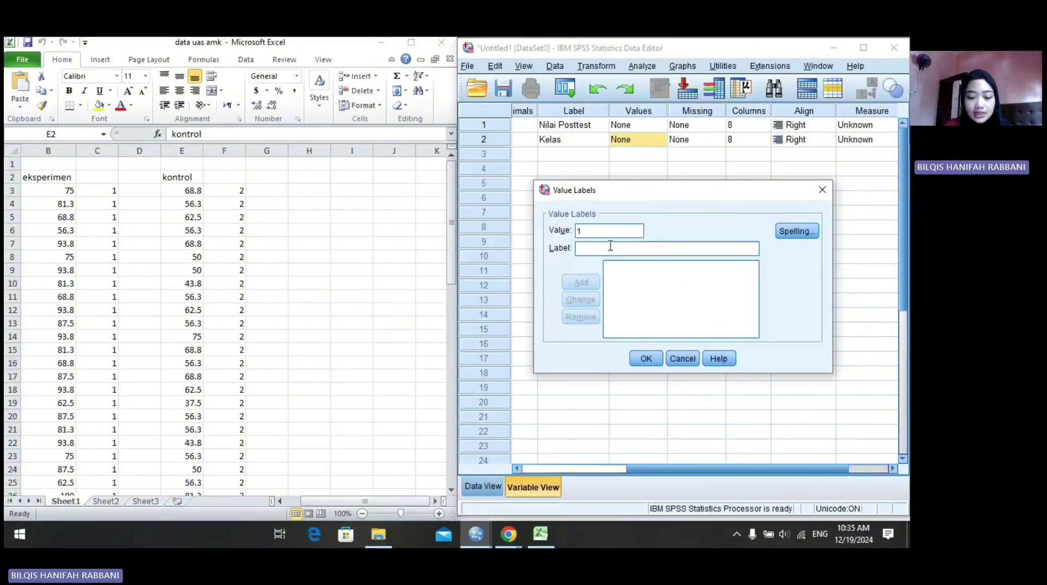
text(Kelas Eksperimen)
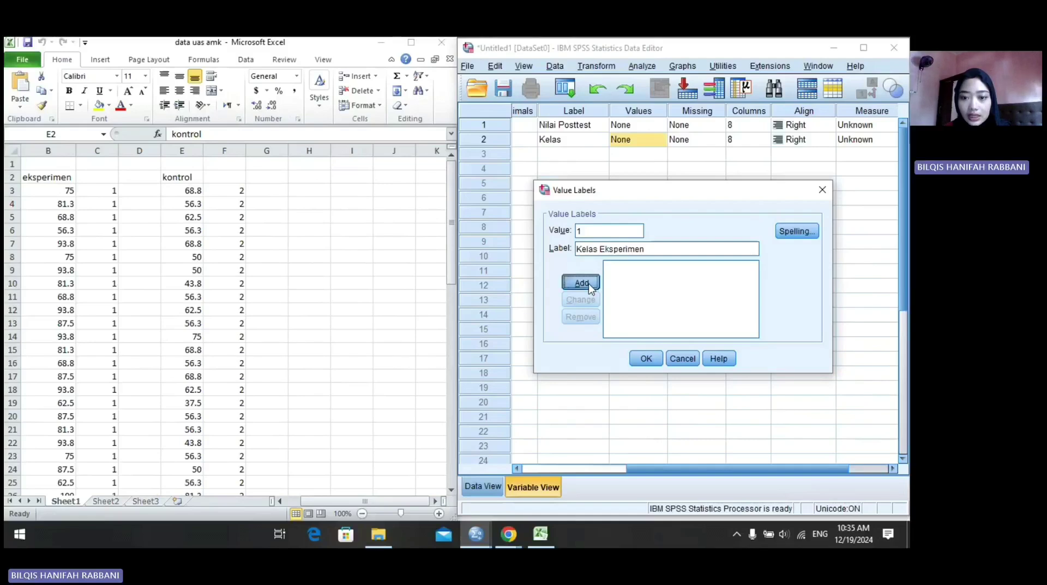
click(581, 282)
Step: Add value 2 as "Kelas Kontrol" and apply the value labels to the Kelas variable
click(608, 234)
text(2)
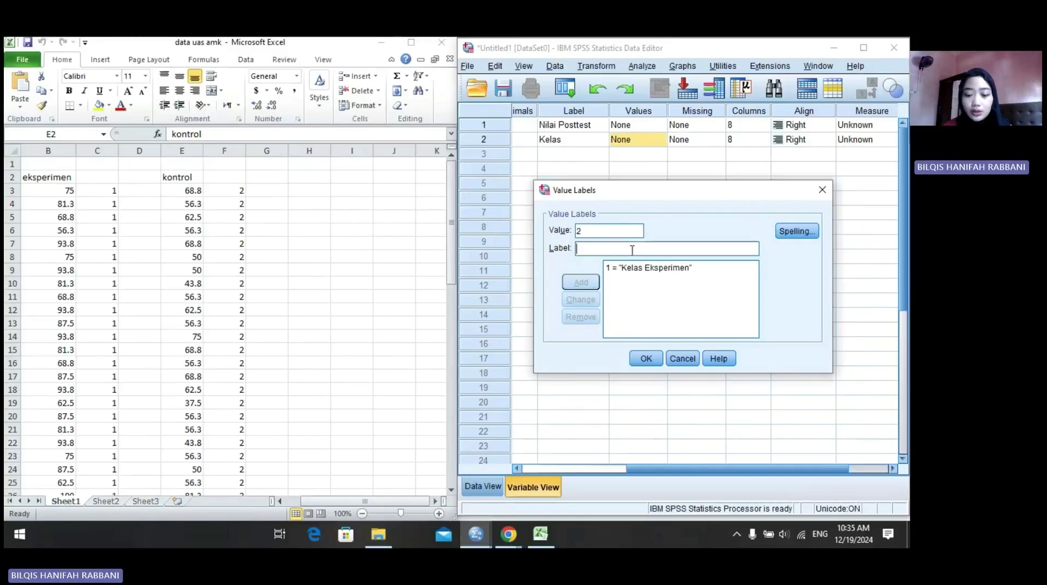
click(611, 249)
text(Kelas Kon)
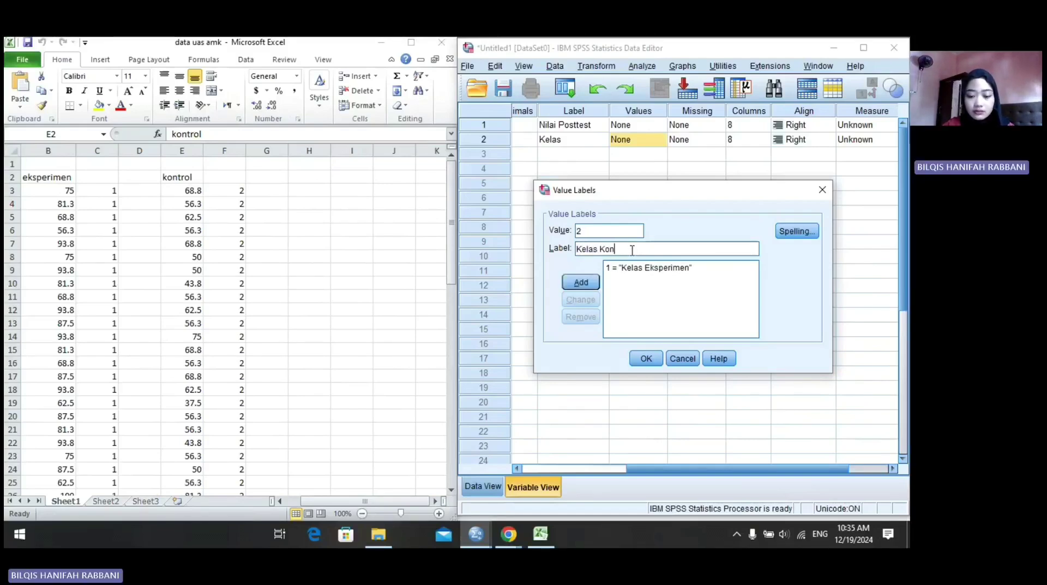
text(trol)
click(581, 282)
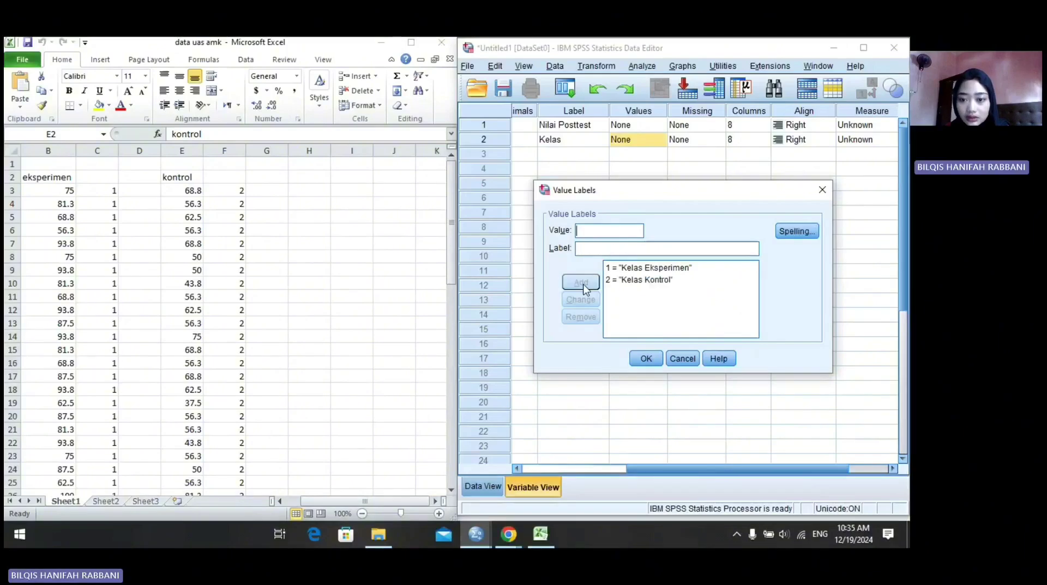
click(645, 359)
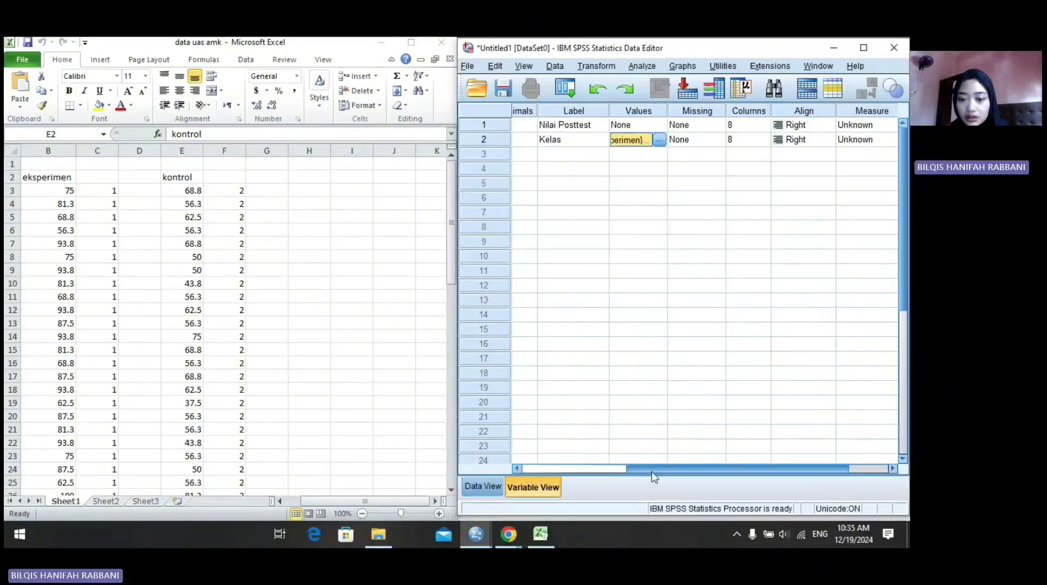
Step: Set the measurement level to Scale for Nilai and Nominal for Kelas
drag(655, 468, 694, 468)
click(813, 127)
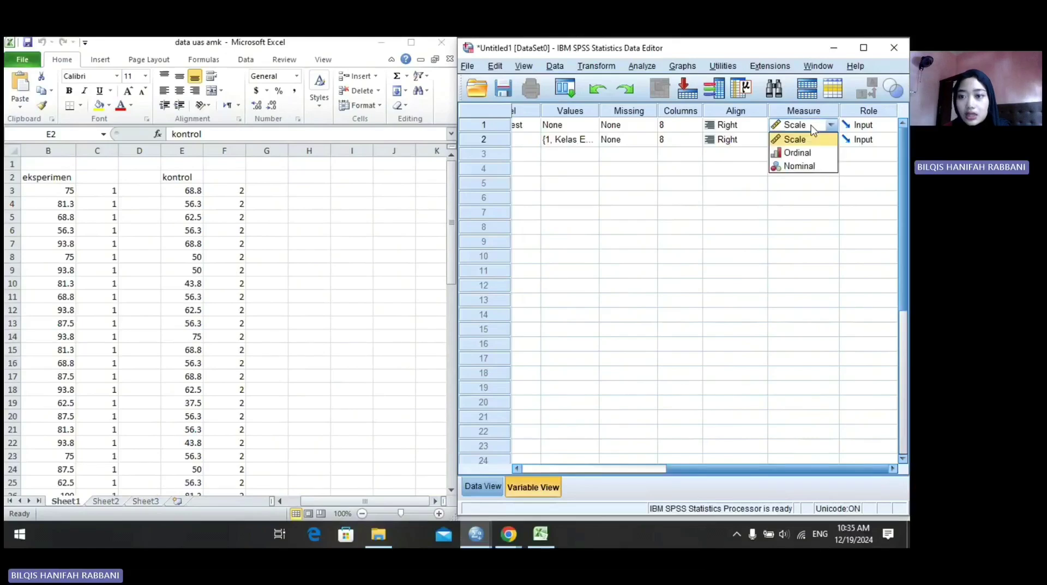
click(813, 127)
click(801, 140)
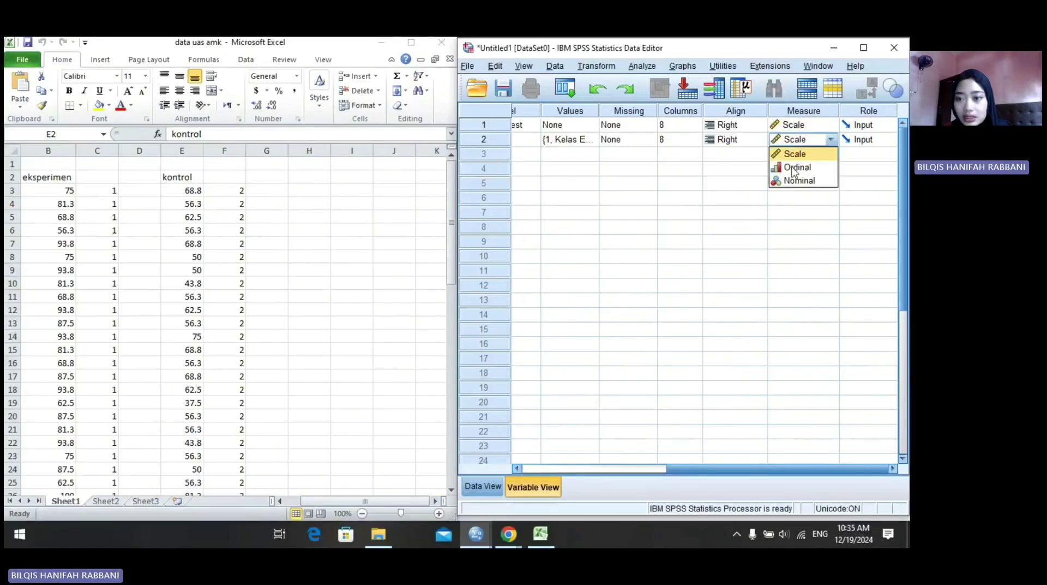
click(792, 181)
drag(745, 464, 592, 468)
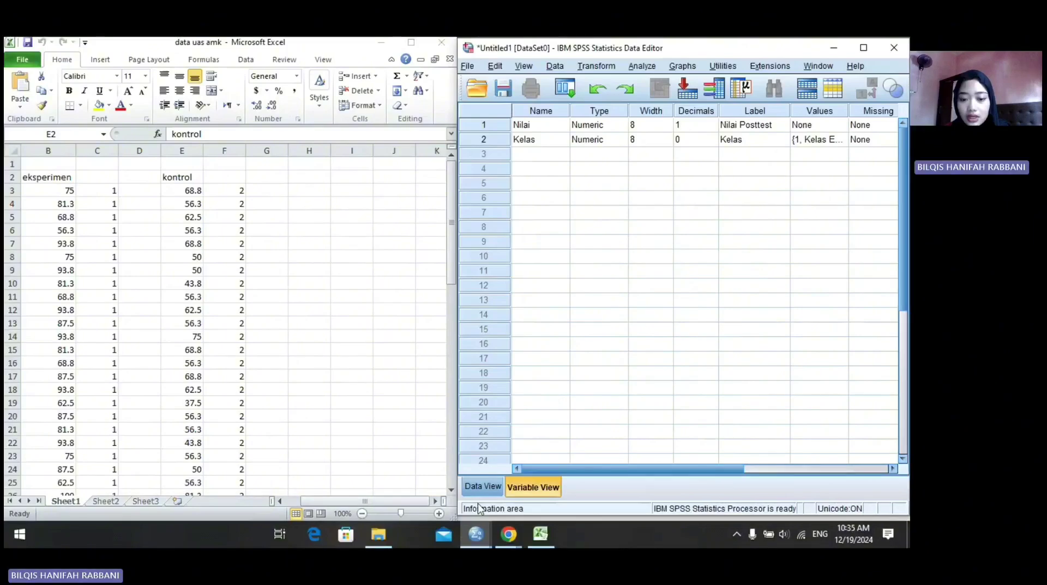
Step: Copy the eksperimen scores B3:B32 from the Excel sheet into the Nilai column of the SPSS data, starting at row 1
click(483, 486)
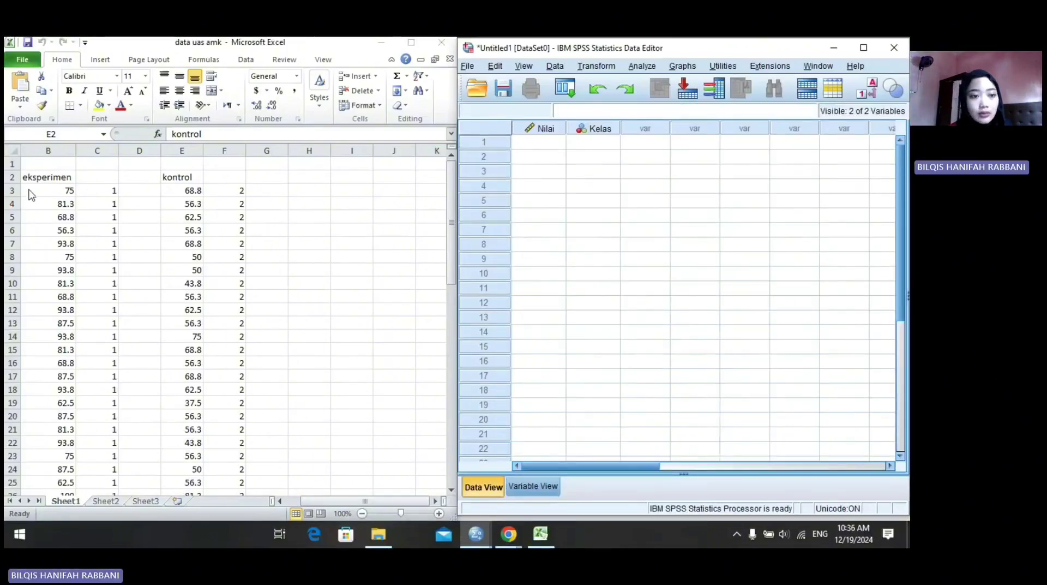
click(49, 189)
drag(50, 189, 61, 469)
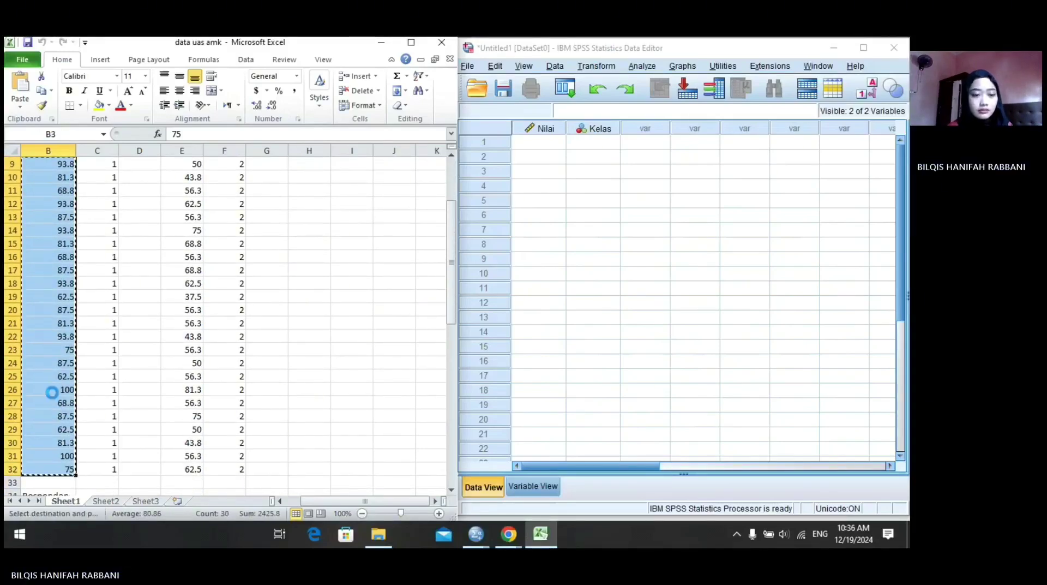
key(ctrl+c)
click(529, 145)
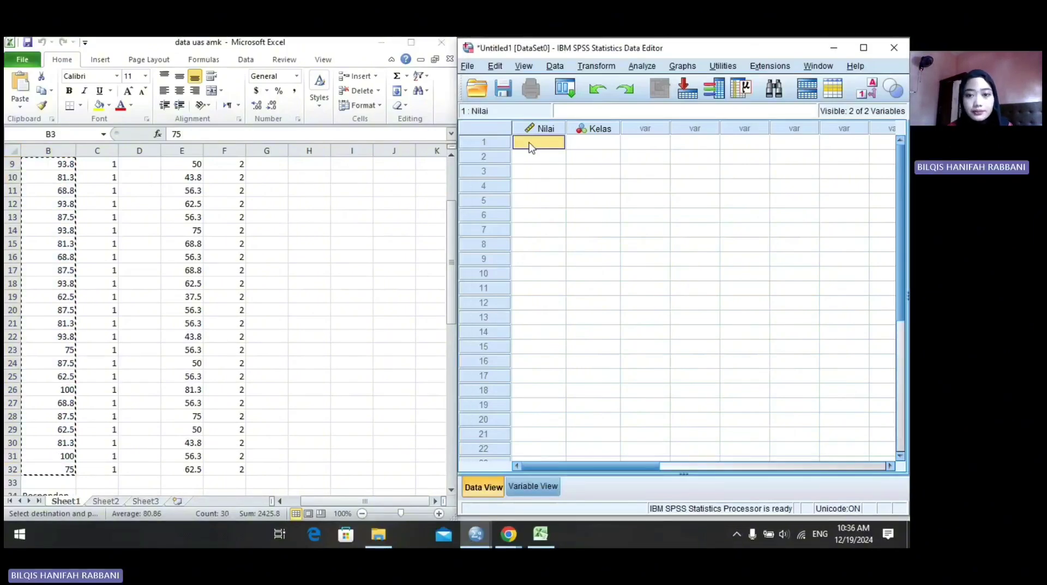
key(ctrl+v)
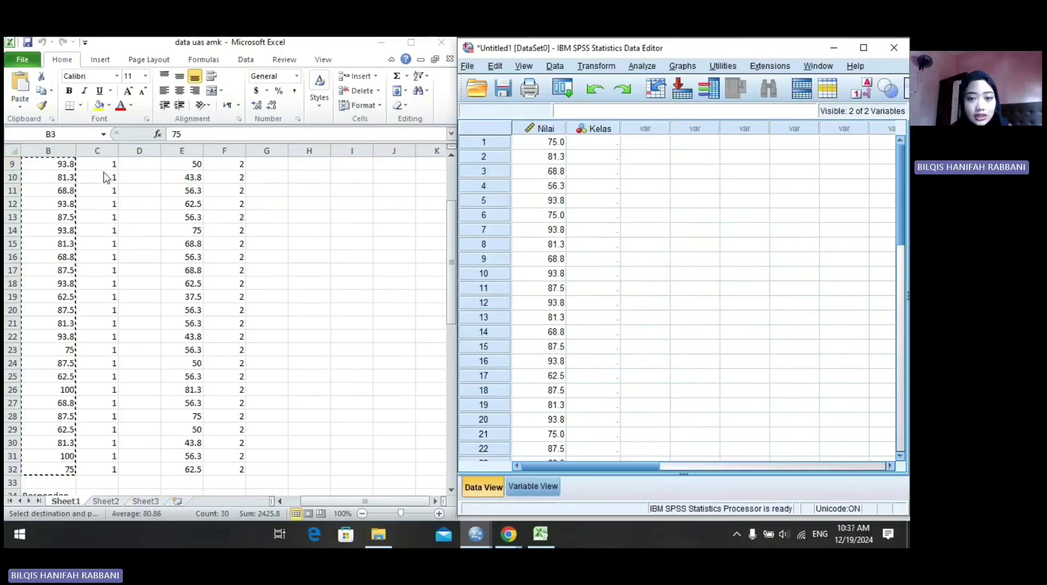
Step: Copy the class codes C3:C32 from the Excel sheet into the Kelas column of the SPSS data, starting at row 1
click(265, 207)
scroll(163, 210, up, 3)
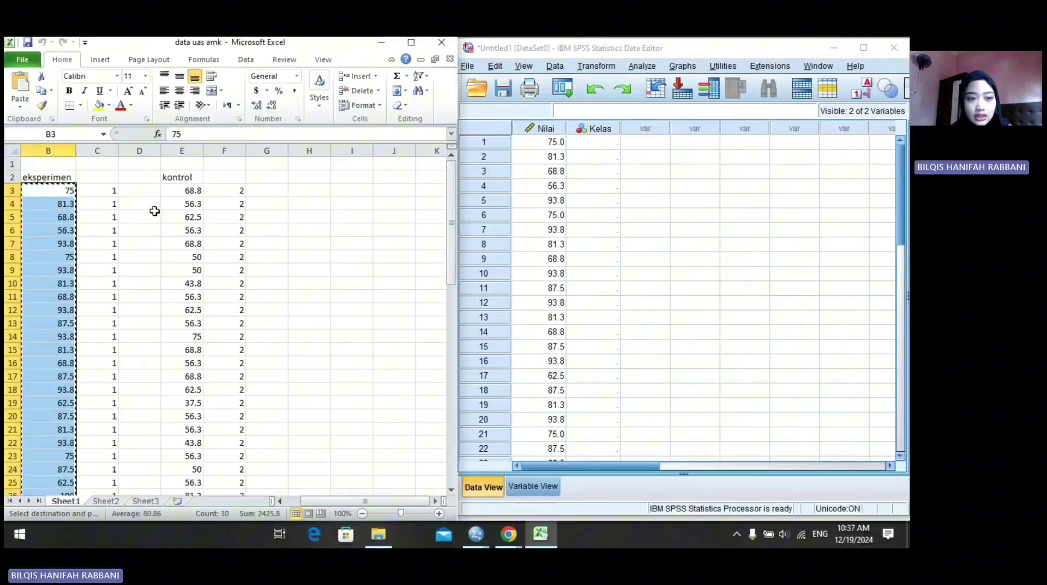
click(99, 180)
drag(104, 191, 104, 471)
key(ctrl+c)
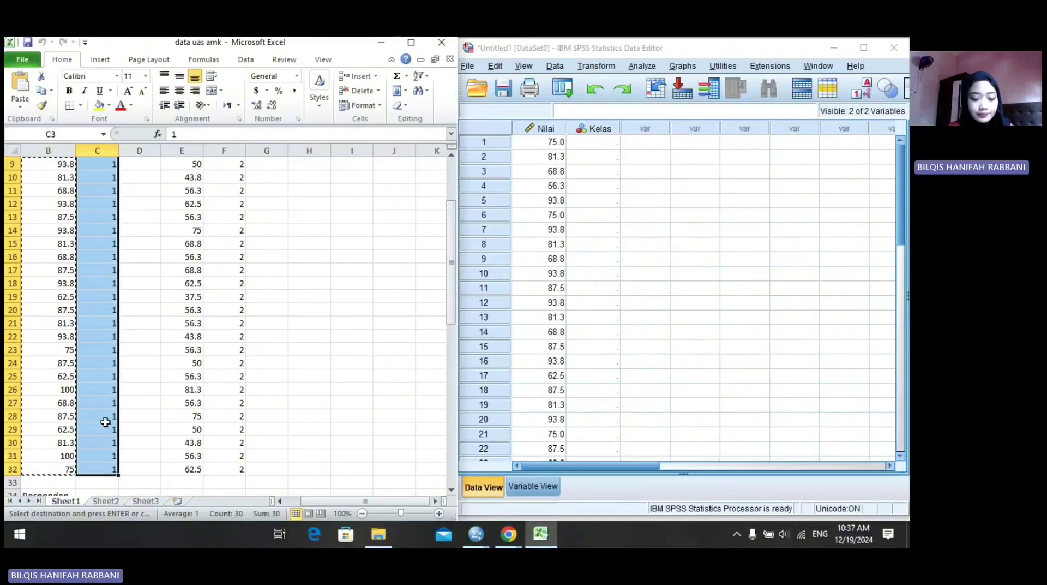
click(604, 143)
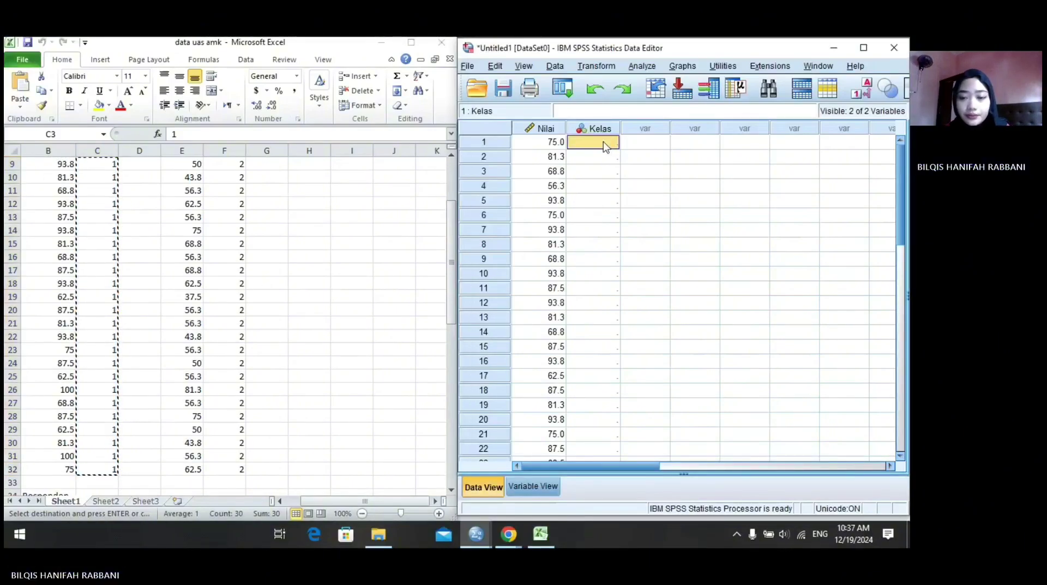
key(ctrl+v)
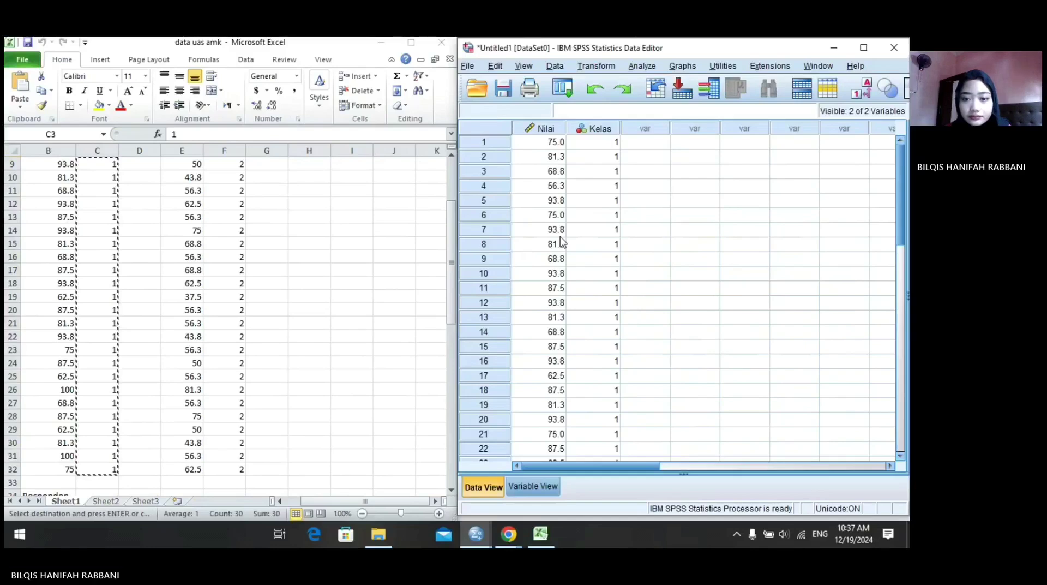
Step: Copy the kontrol scores E3:E32 from the Excel sheet into the Nilai column of the SPSS data, starting at row 31
scroll(562, 243, down, 9)
click(330, 213)
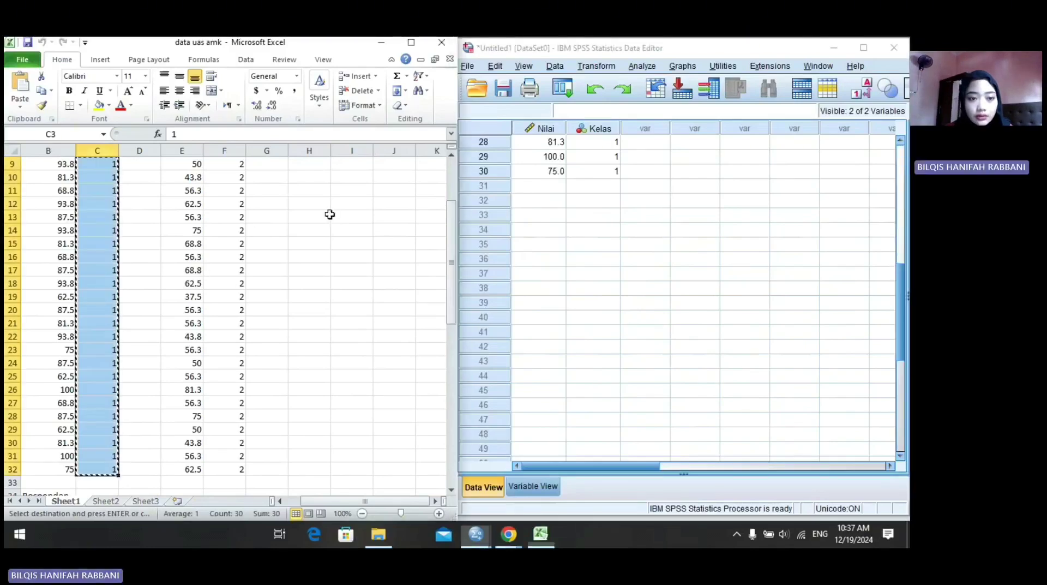
scroll(160, 177, up, 3)
click(191, 191)
key(Escape)
key(F2)
key(shift+Home)
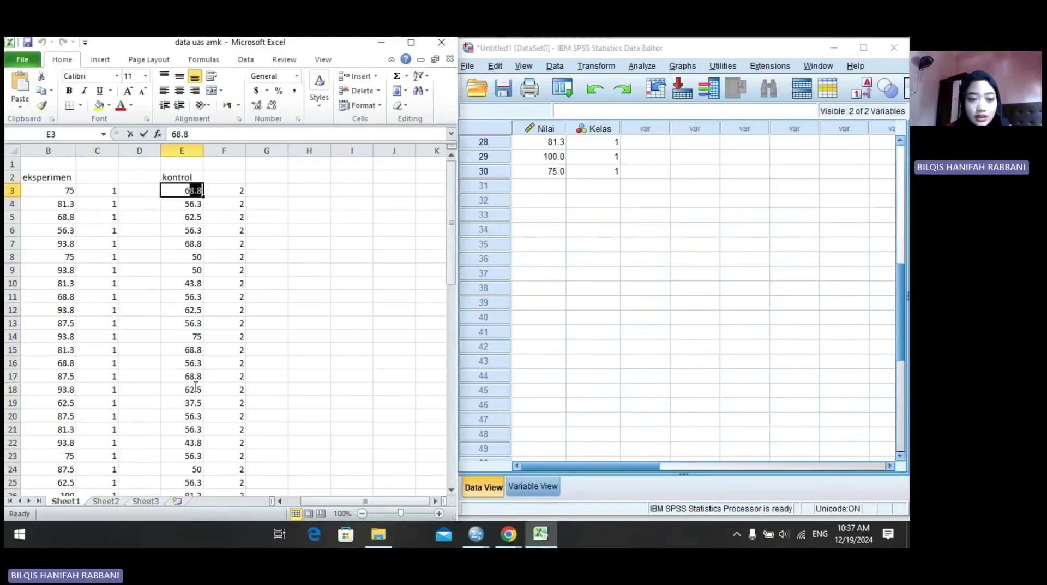
click(310, 203)
drag(191, 190, 191, 469)
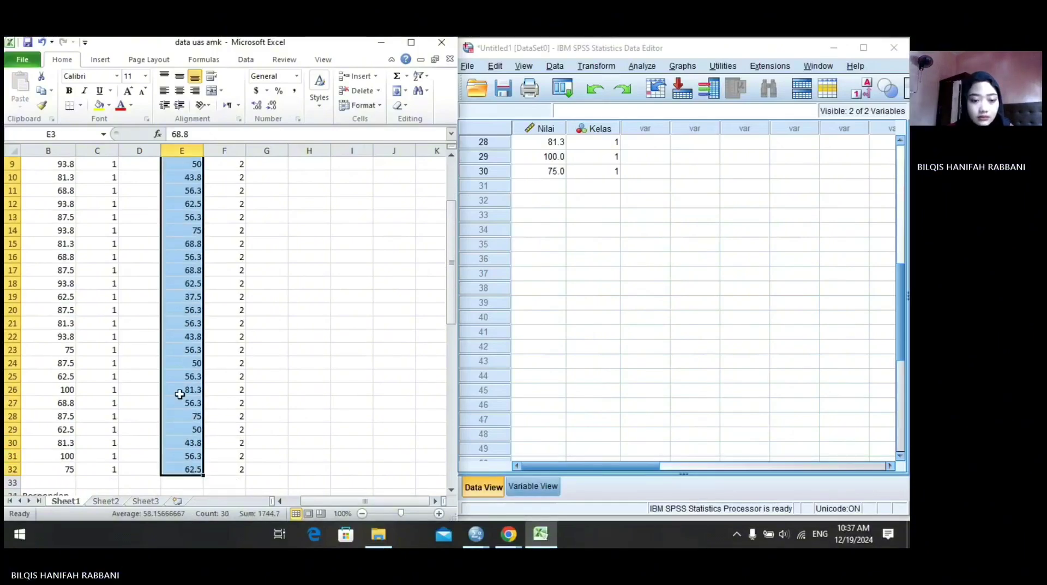
key(ctrl+c)
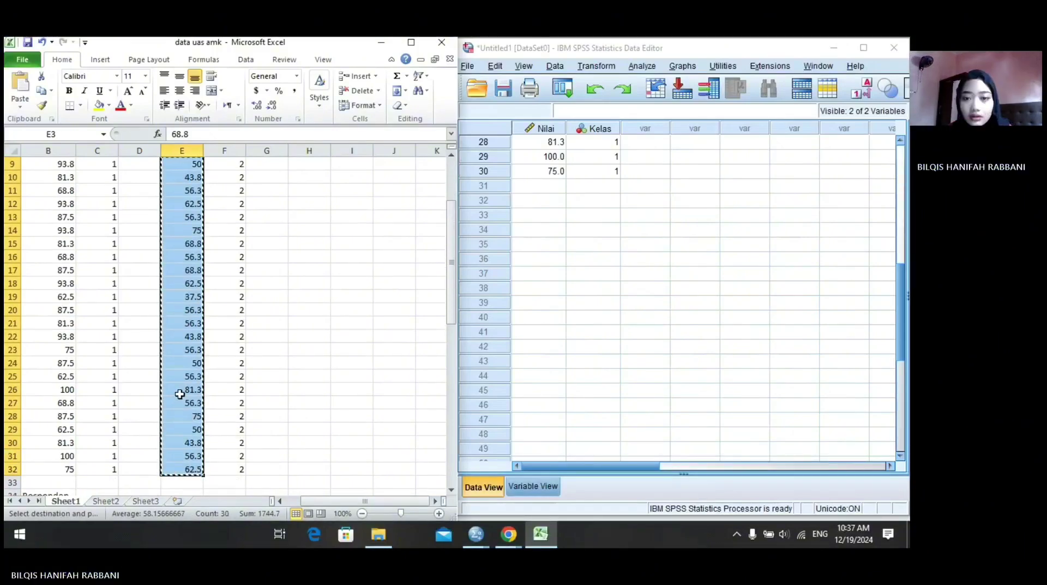
click(544, 189)
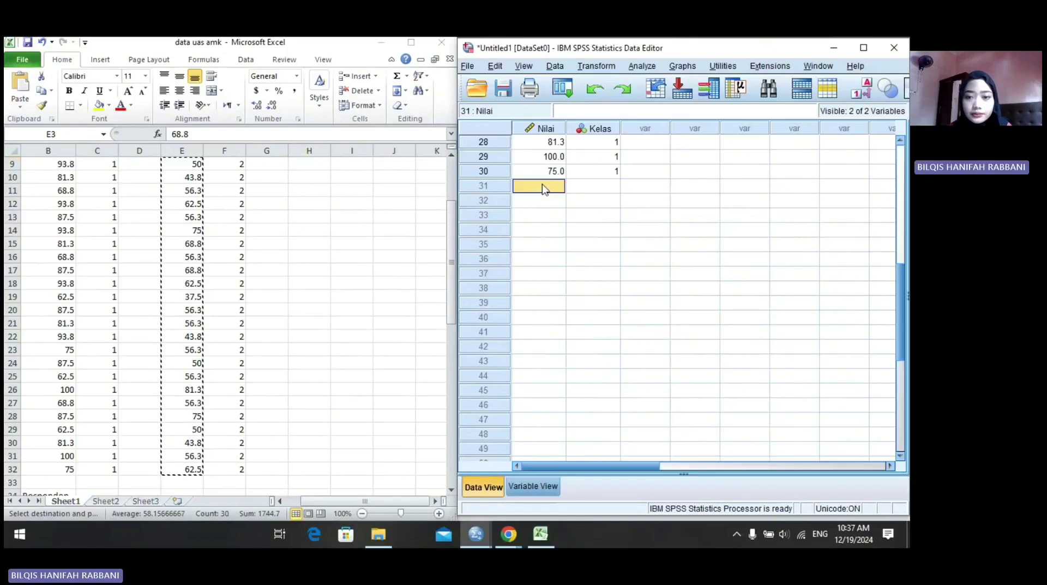
key(ctrl+v)
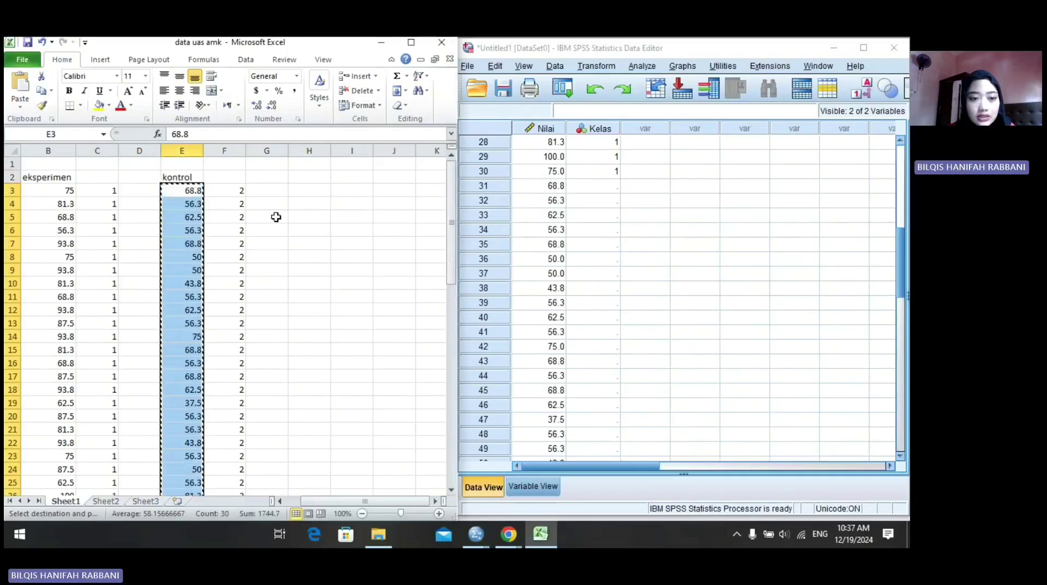
Step: Copy the class codes F3:F32 from the Excel sheet into the Kelas column of the SPSS data, starting at row 31
click(225, 190)
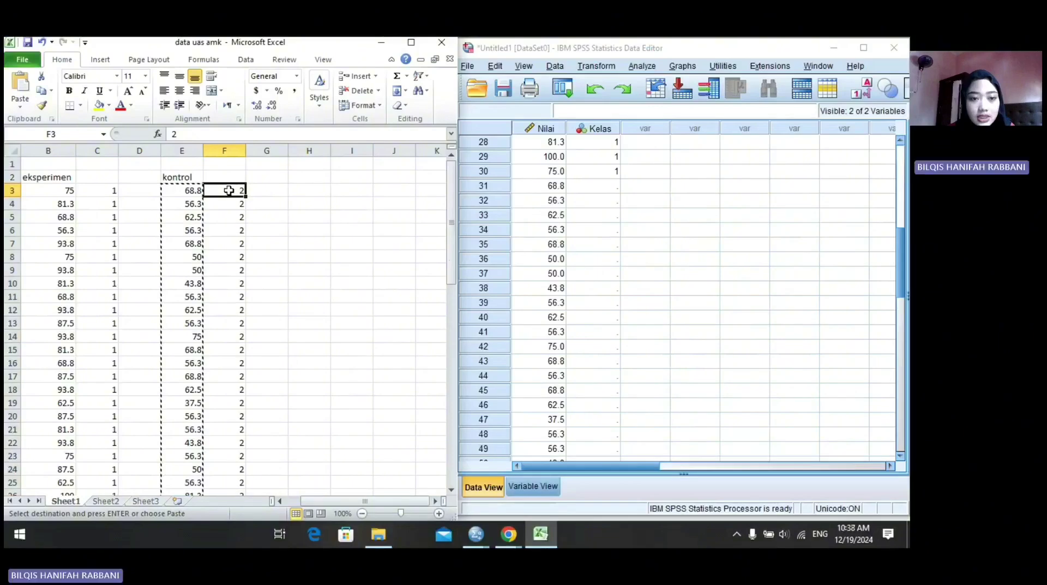
drag(228, 190, 231, 458)
key(ctrl+c)
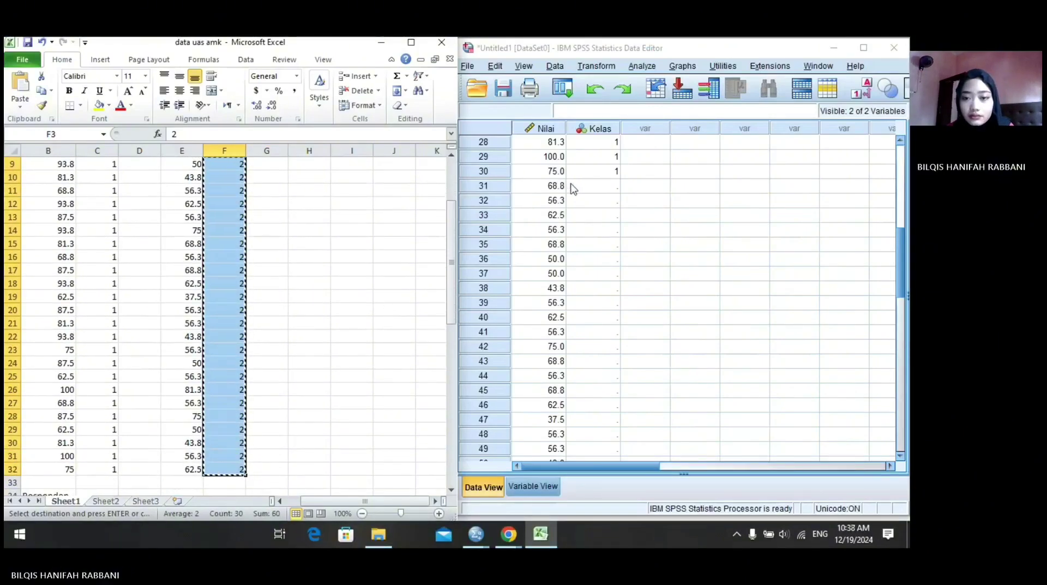
click(594, 186)
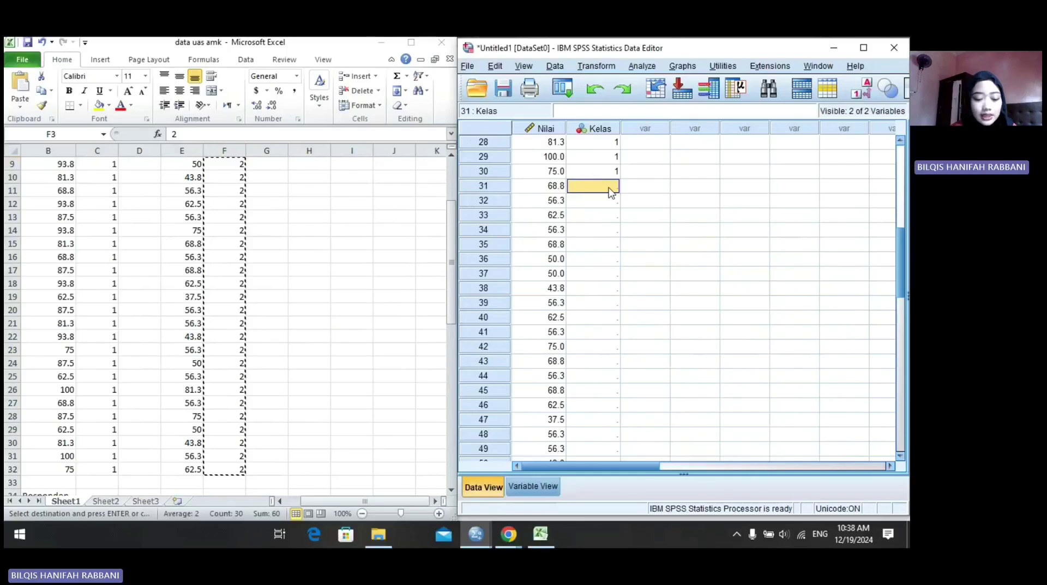
key(ctrl+v)
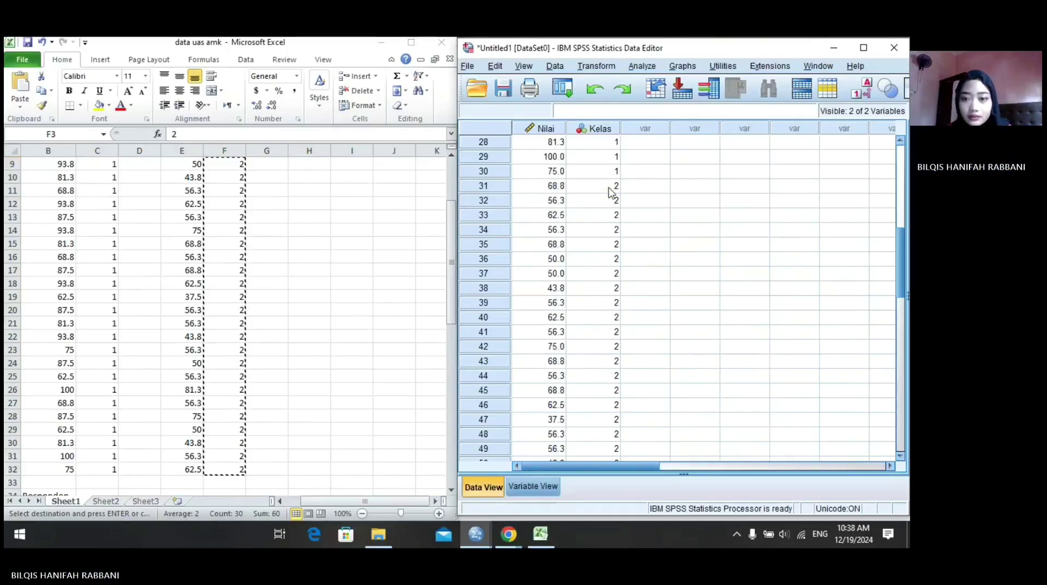
scroll(615, 240, down, 2)
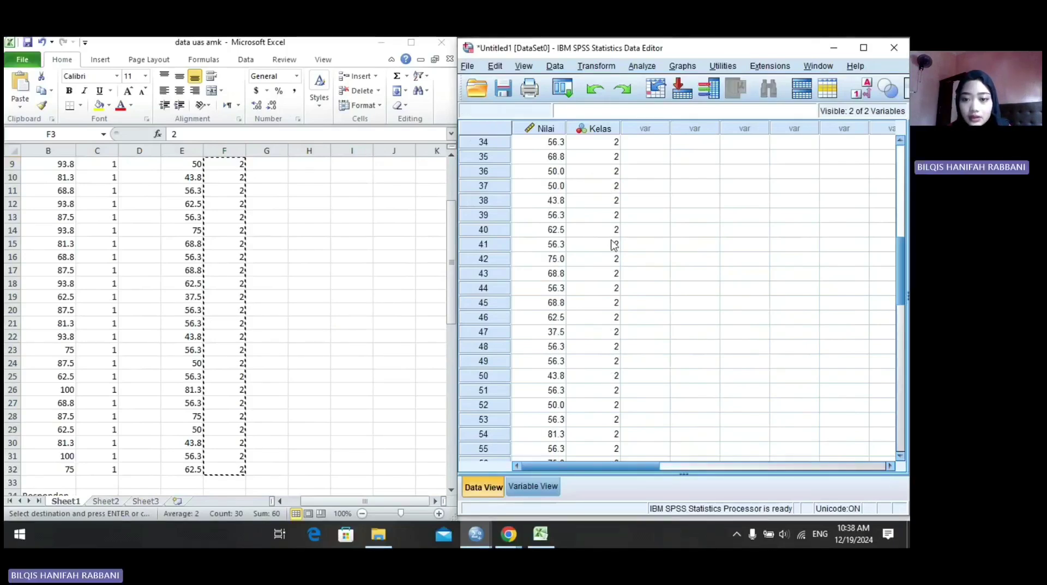
scroll(614, 242, up, 11)
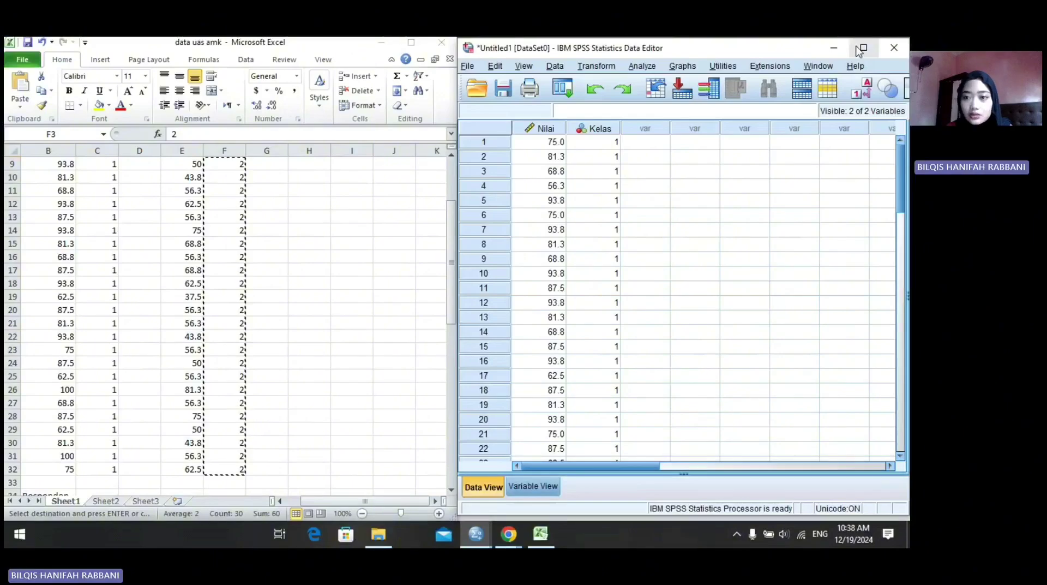
Step: Set up an Explore analysis with Nilai Posttest as the dependent variable and Kelas as the factor
click(860, 49)
click(192, 60)
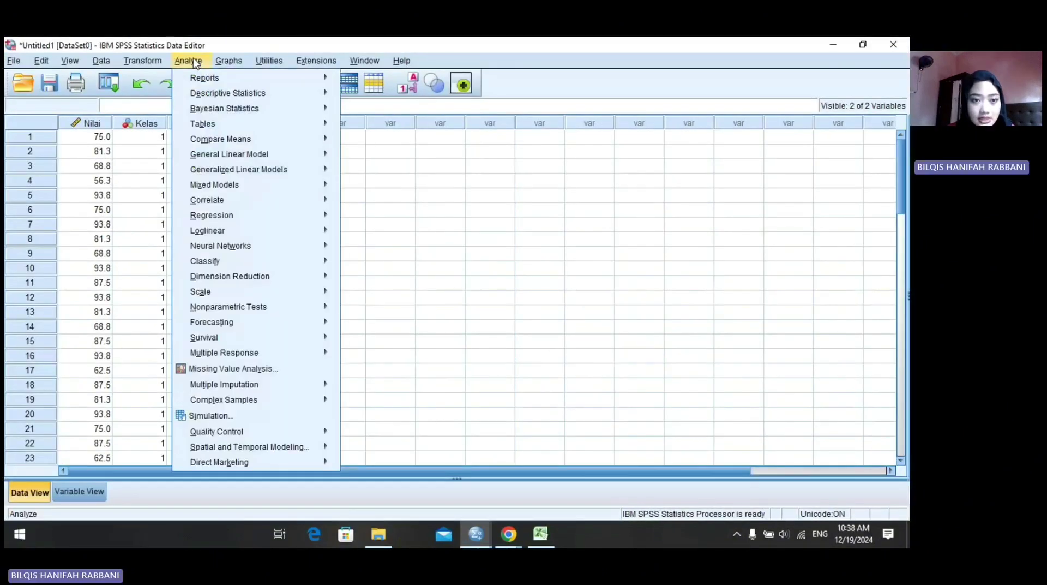
mouse_move(232, 95)
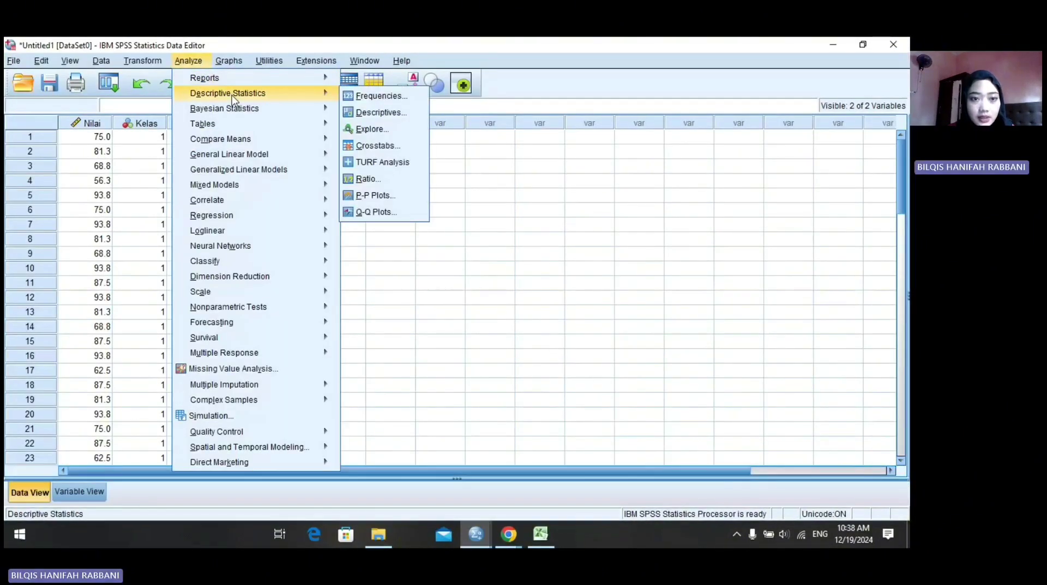
click(370, 131)
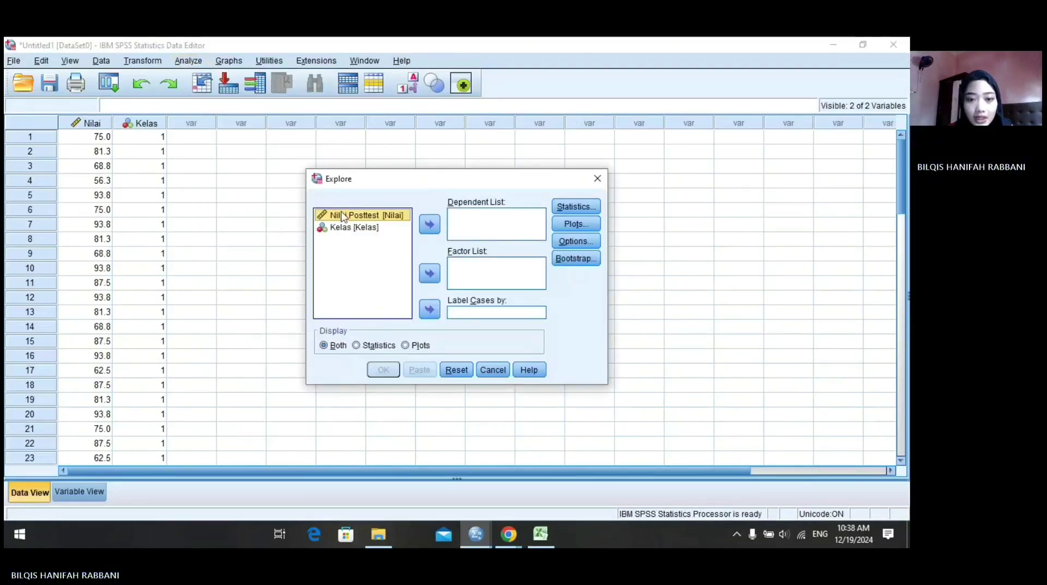
click(429, 224)
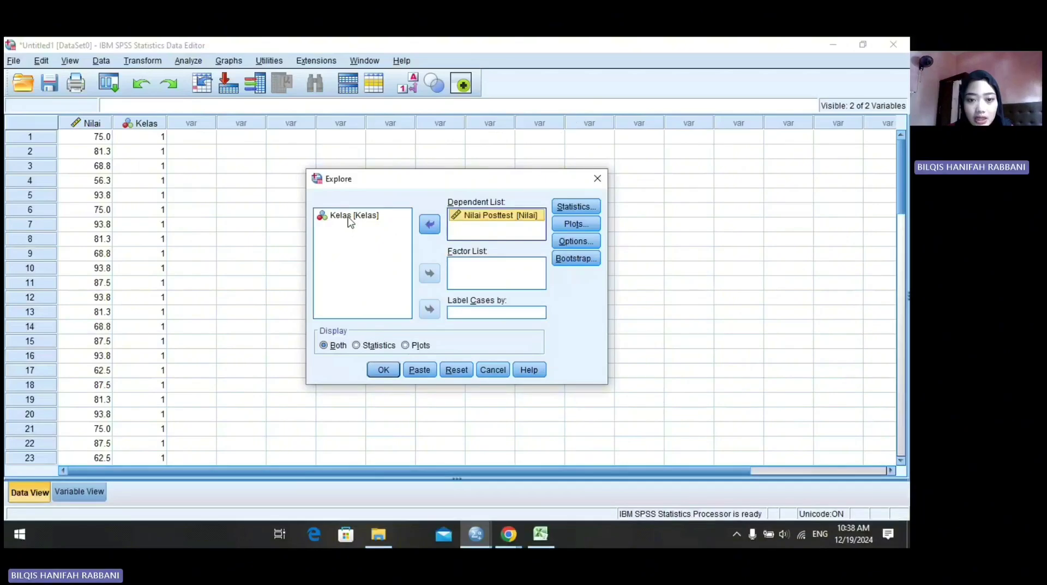
click(396, 217)
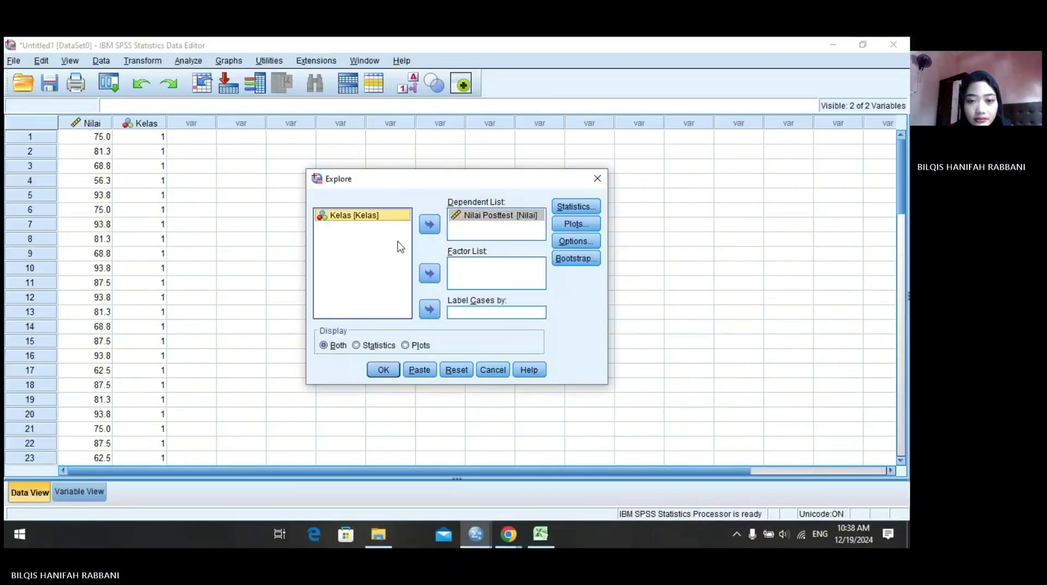
click(430, 275)
Step: Enable normality plots with tests for the Explore analysis and run it
click(576, 222)
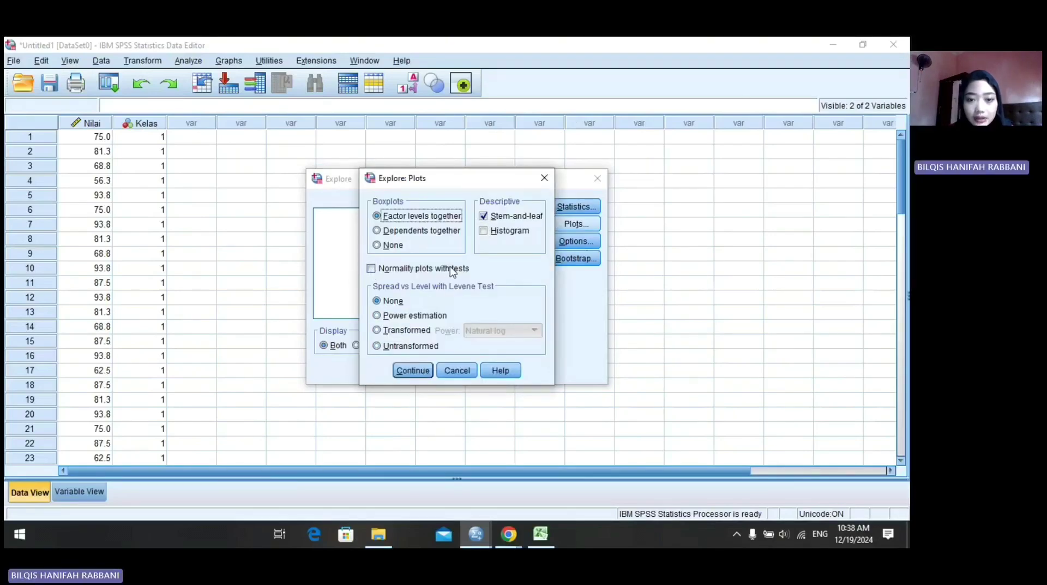
click(371, 269)
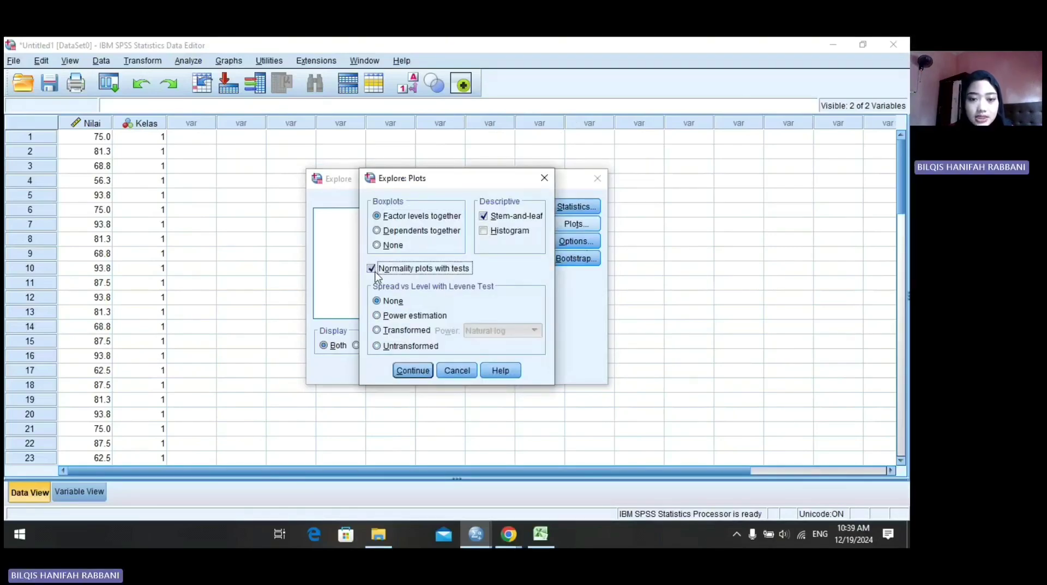
click(413, 371)
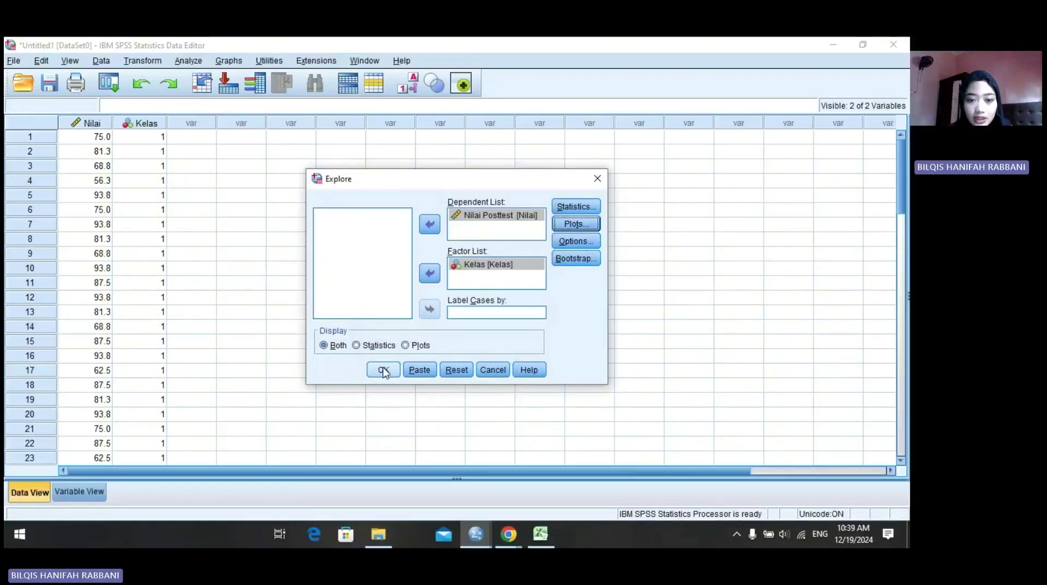
click(386, 371)
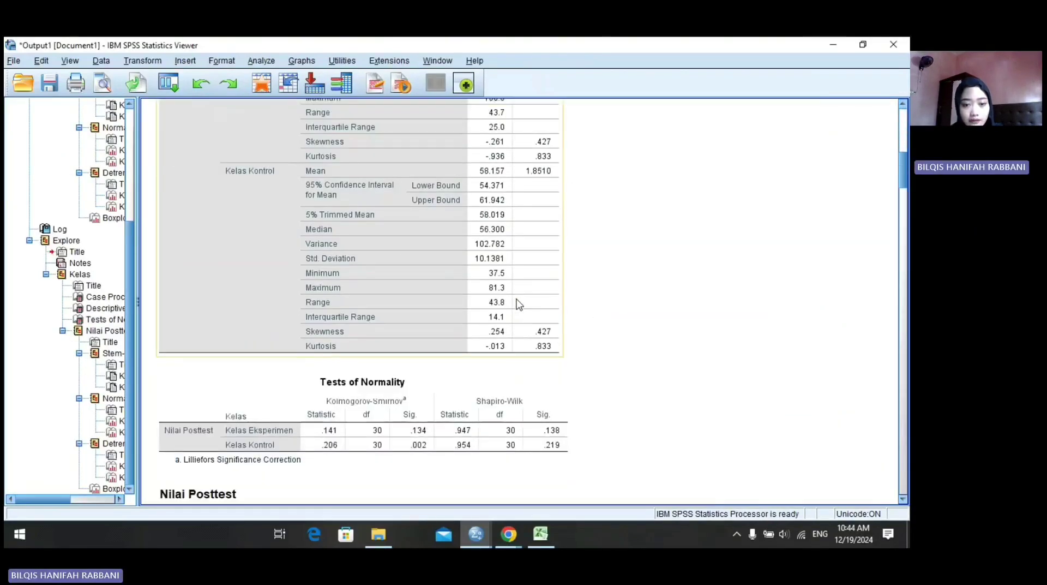
Step: Compare the Tests of Normality output with the Shapiro-Wilk table, test criteria and conclusion in the thesis PDF
scroll(519, 304, down, 3)
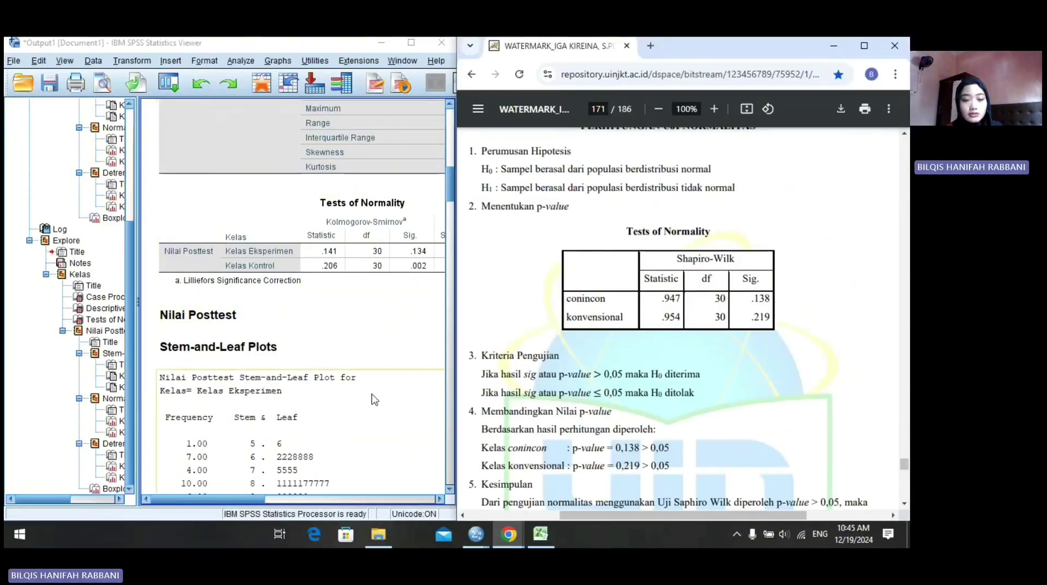
drag(264, 499, 333, 499)
click(302, 197)
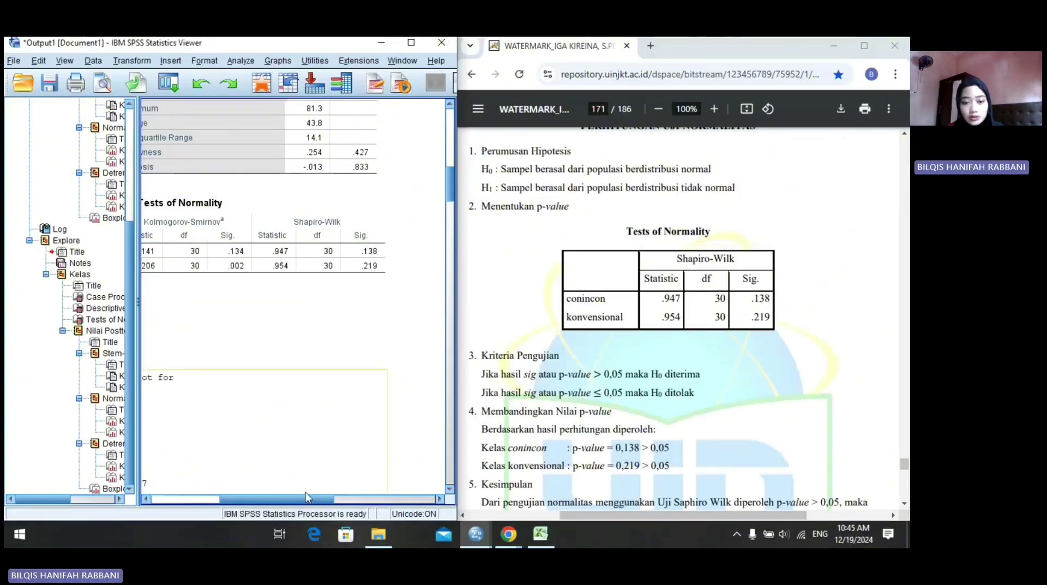
drag(295, 505, 228, 504)
scroll(628, 347, down, 1)
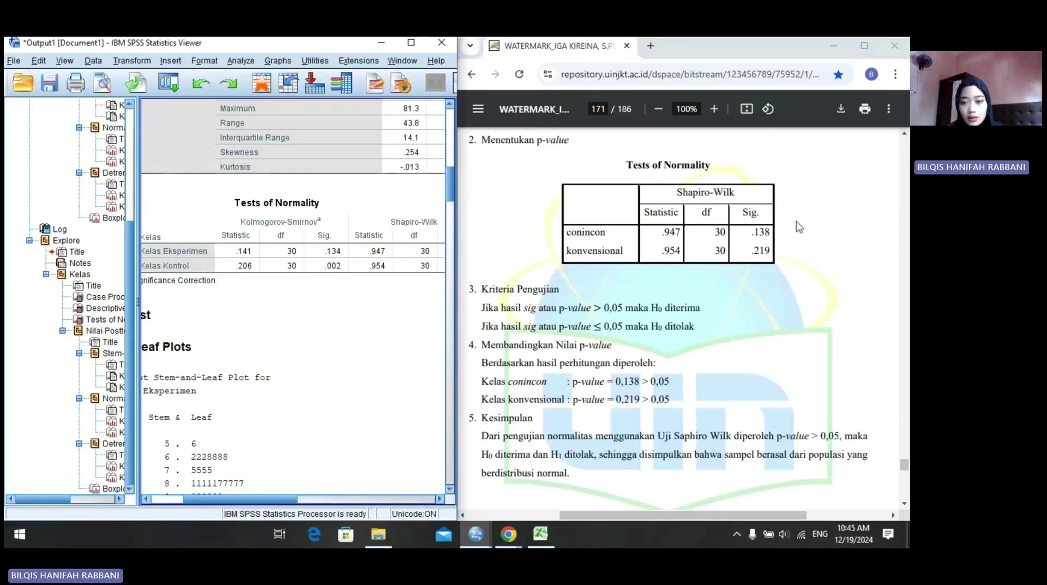
scroll(680, 350, down, 2)
scroll(655, 371, up, 2)
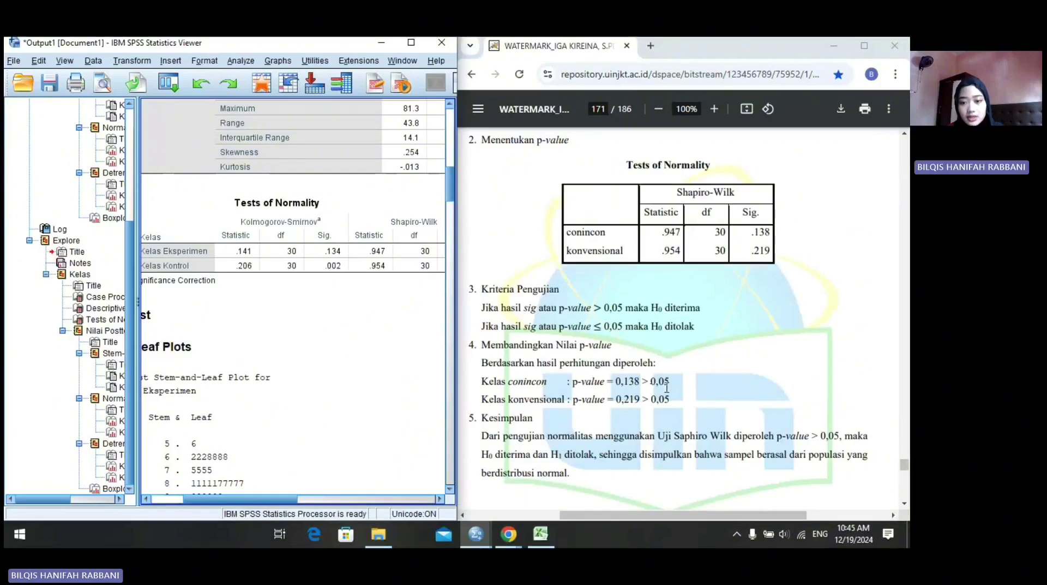
Step: Return to the SPSS data and set up a One-Way ANOVA with Nilai Posttest as dependent and Kelas as factor
click(381, 43)
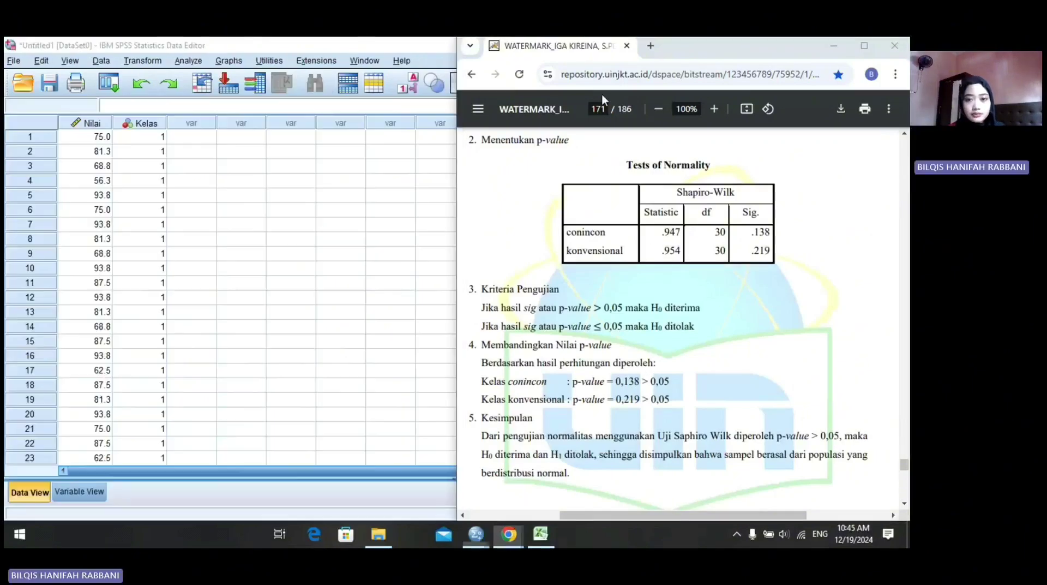
click(354, 213)
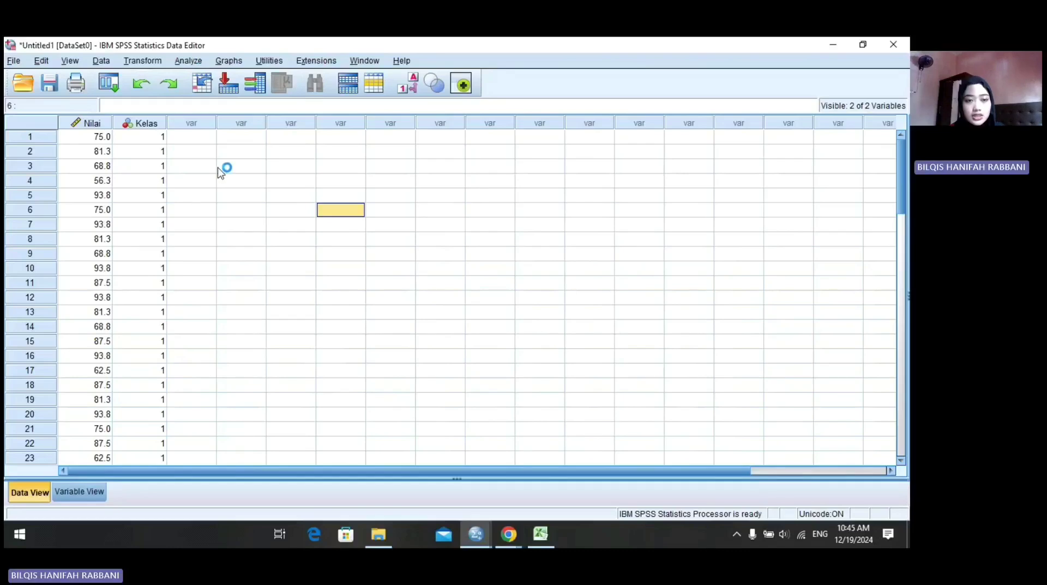
click(184, 64)
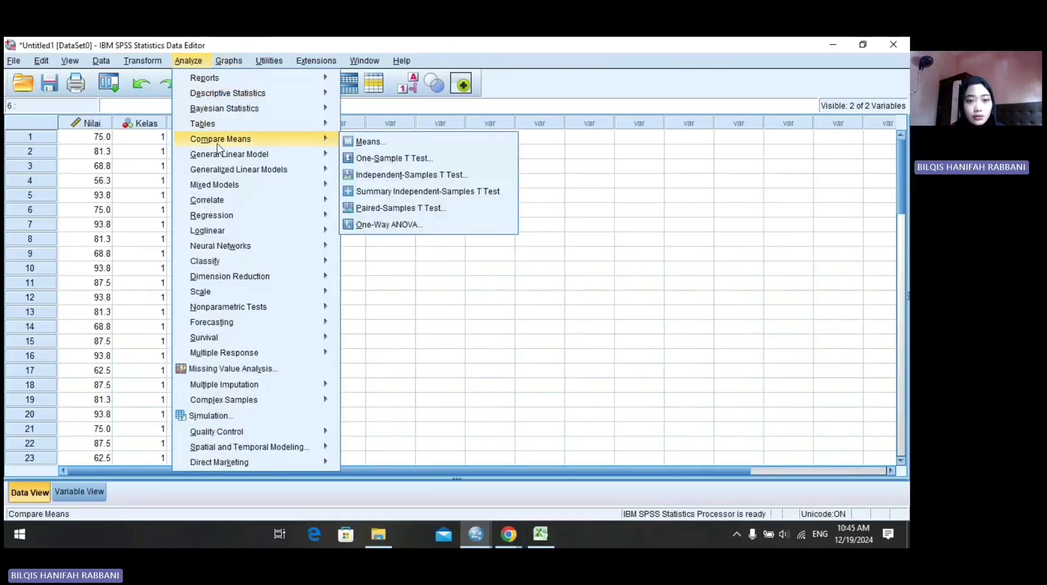
mouse_move(294, 137)
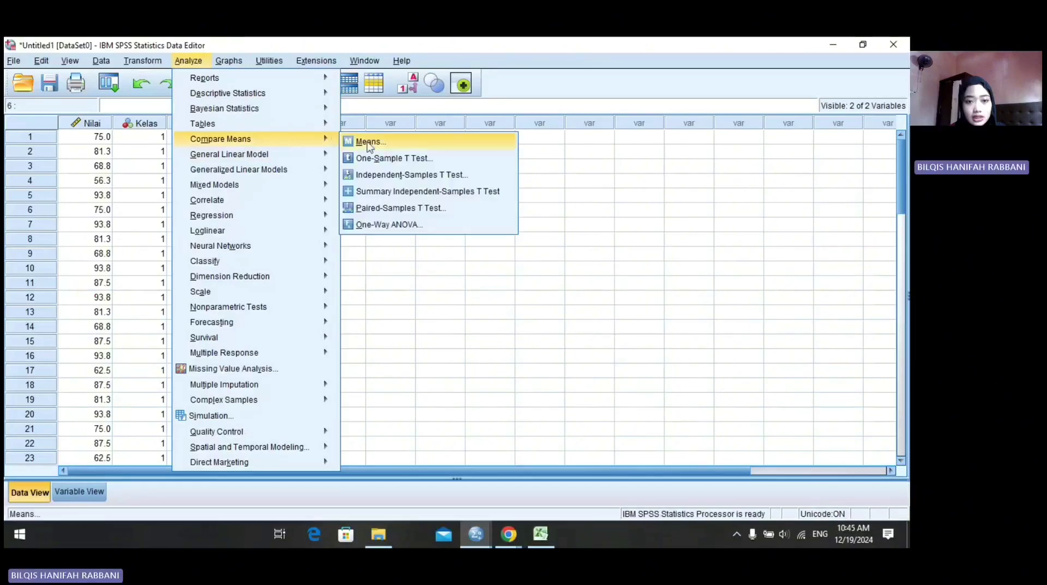
click(371, 224)
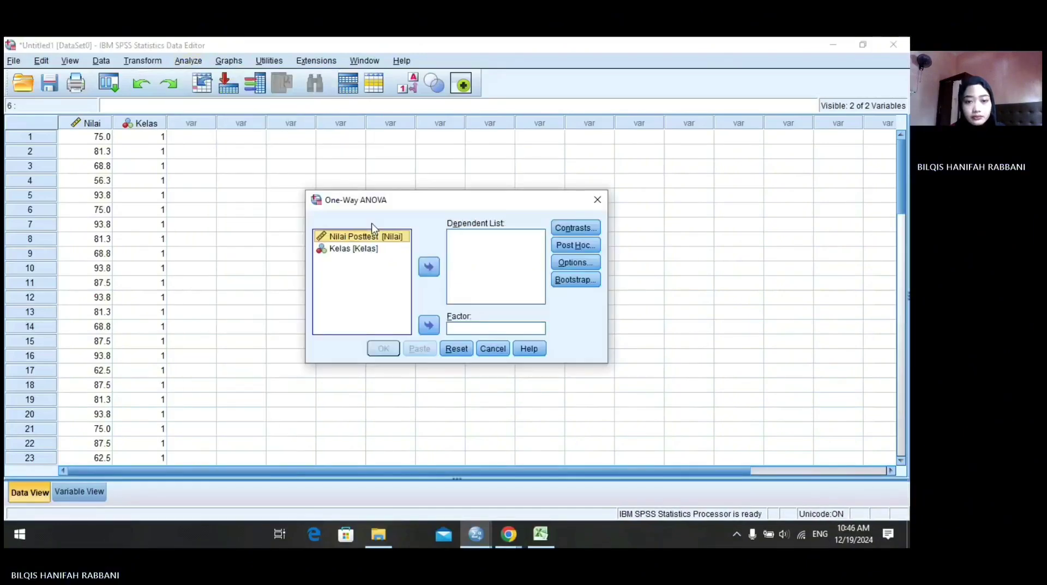
click(429, 267)
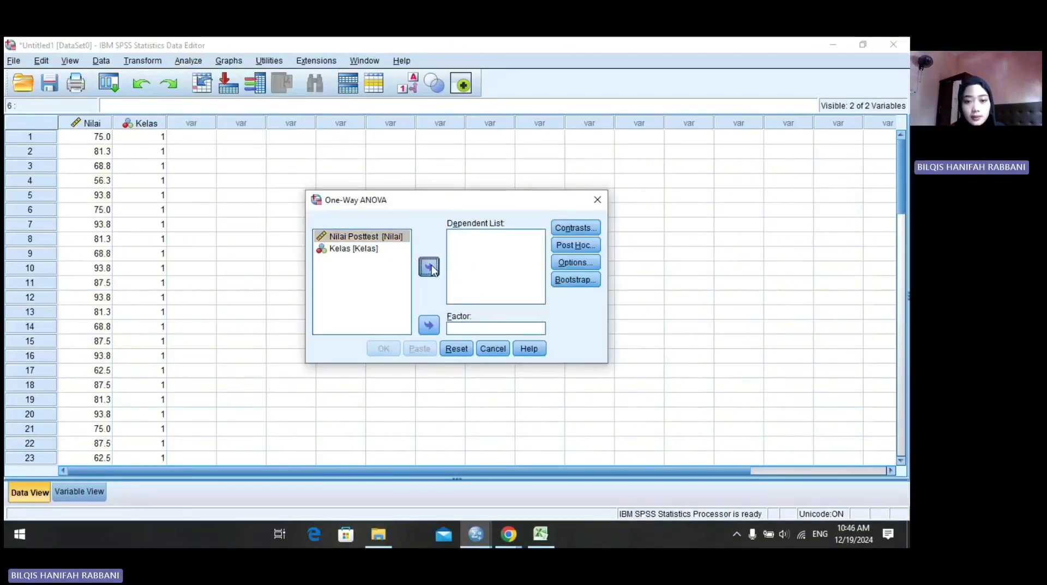
click(429, 326)
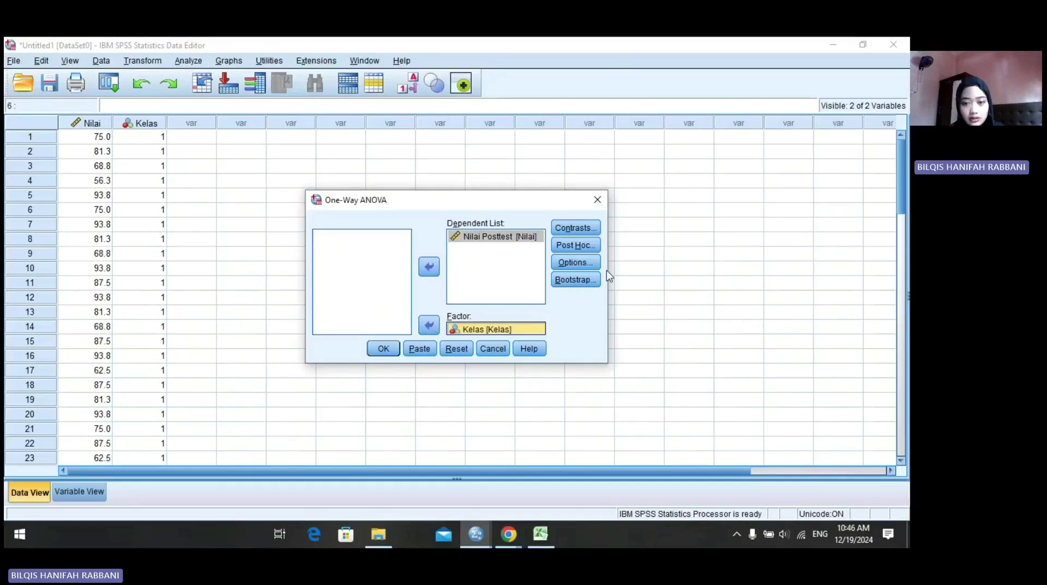
Step: Include the homogeneity of variance test in the One-Way ANOVA options
click(575, 262)
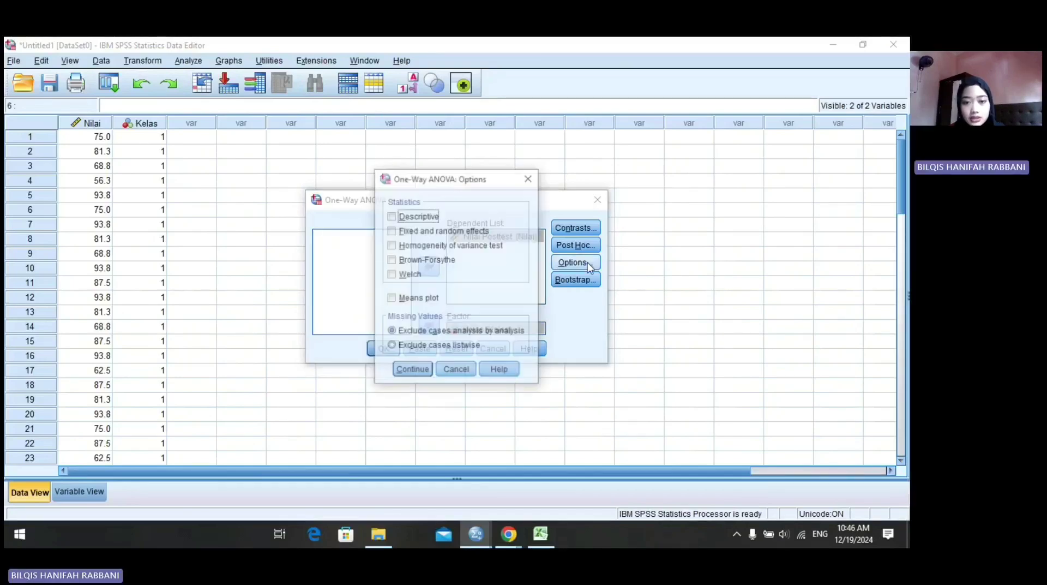
click(391, 245)
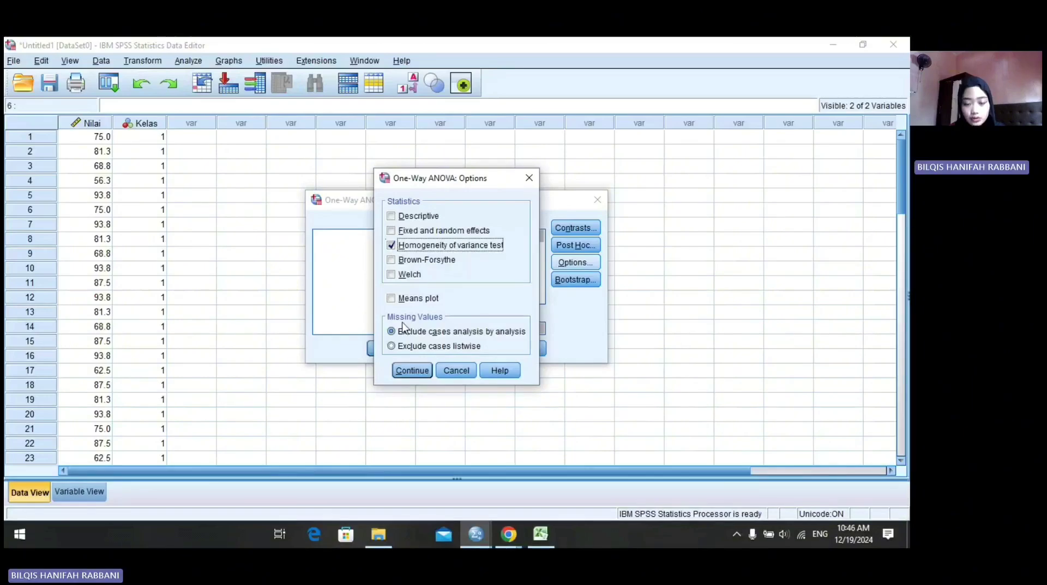
click(403, 373)
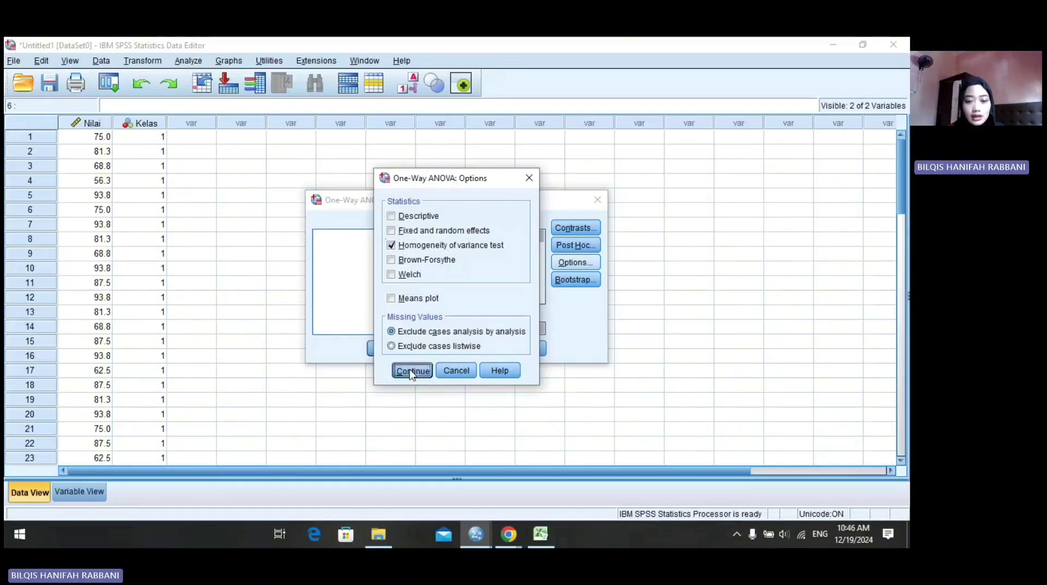
Step: Run the One-Way ANOVA and compare its Test of Homogeneity of Variances with the table, criteria and conclusion in the thesis PDF
click(383, 349)
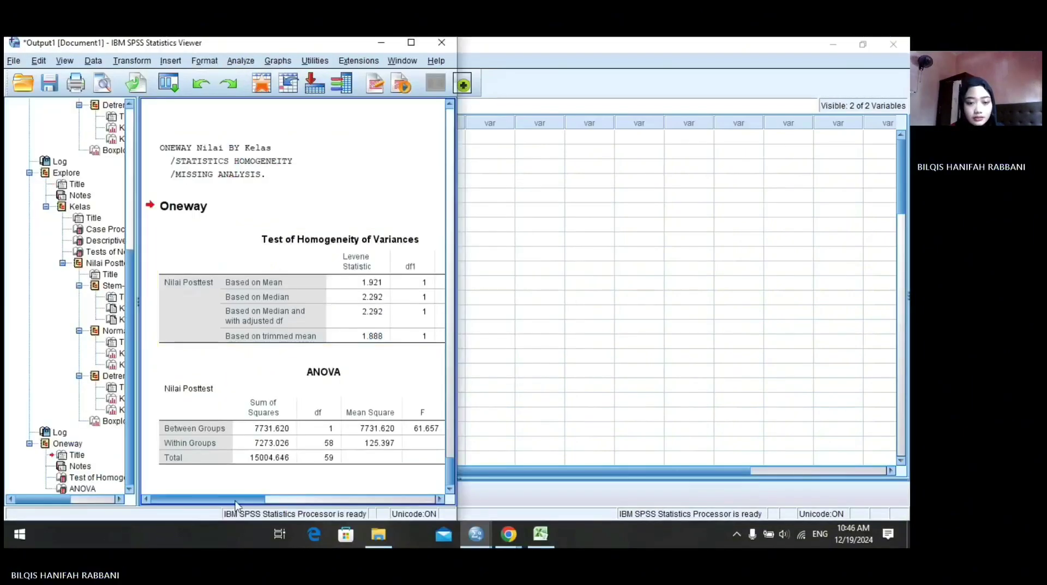
mouse_move(249, 495)
mouse_down()
mouse_move(211, 495)
mouse_move(262, 498)
mouse_up()
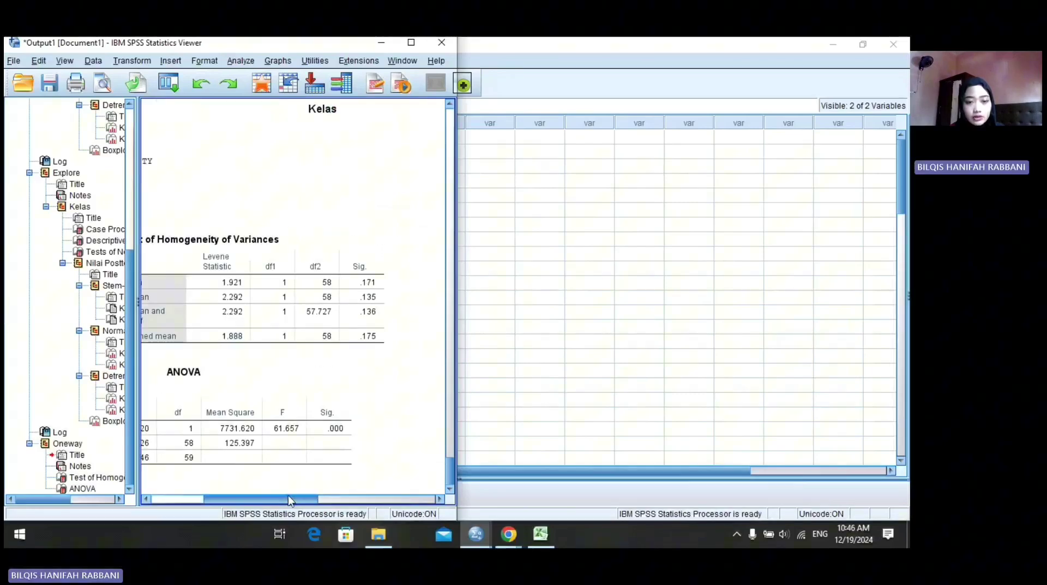
click(507, 537)
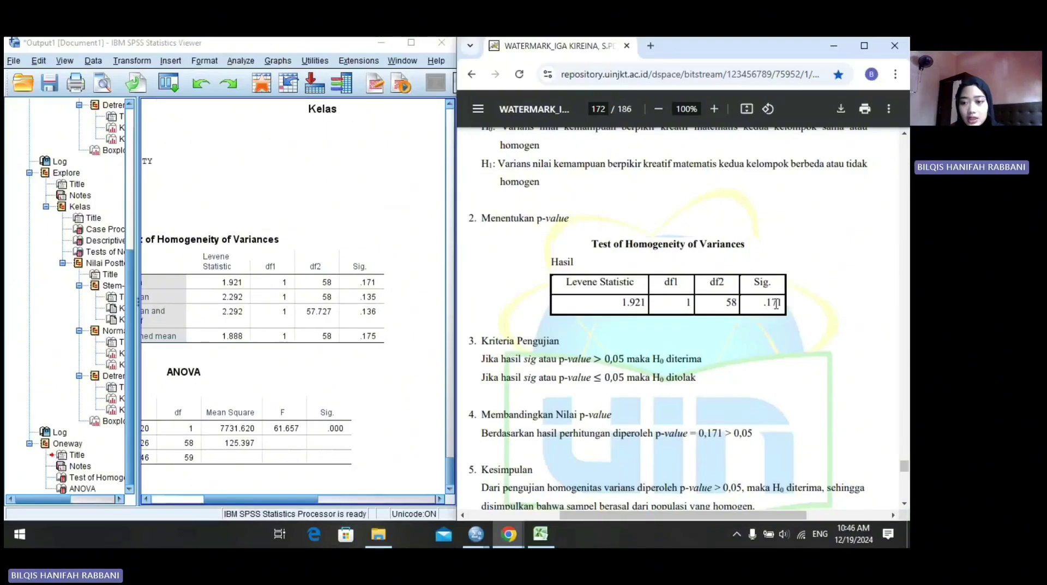
drag(761, 303, 785, 303)
click(301, 323)
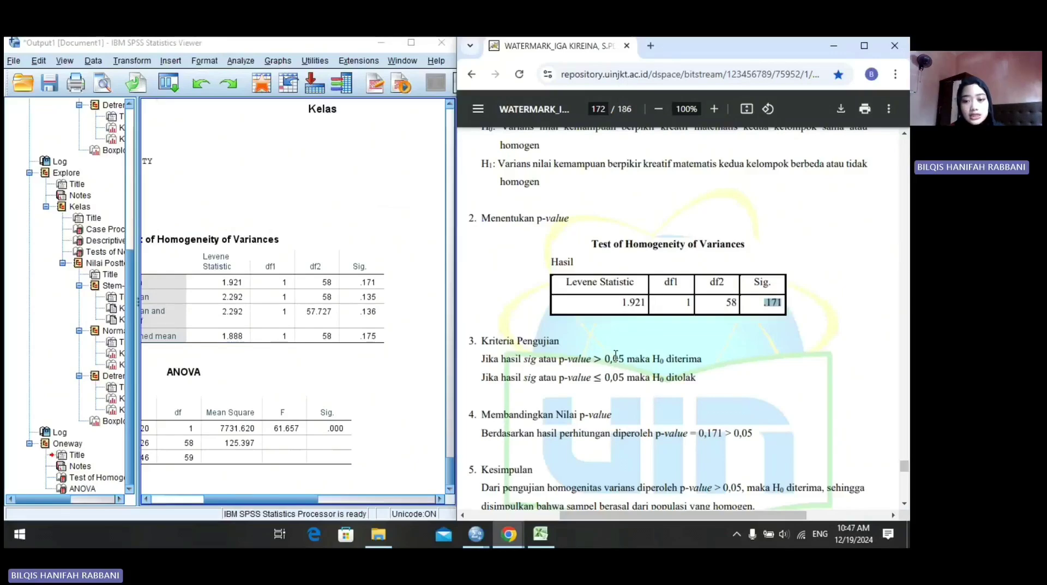
scroll(614, 363, down, 3)
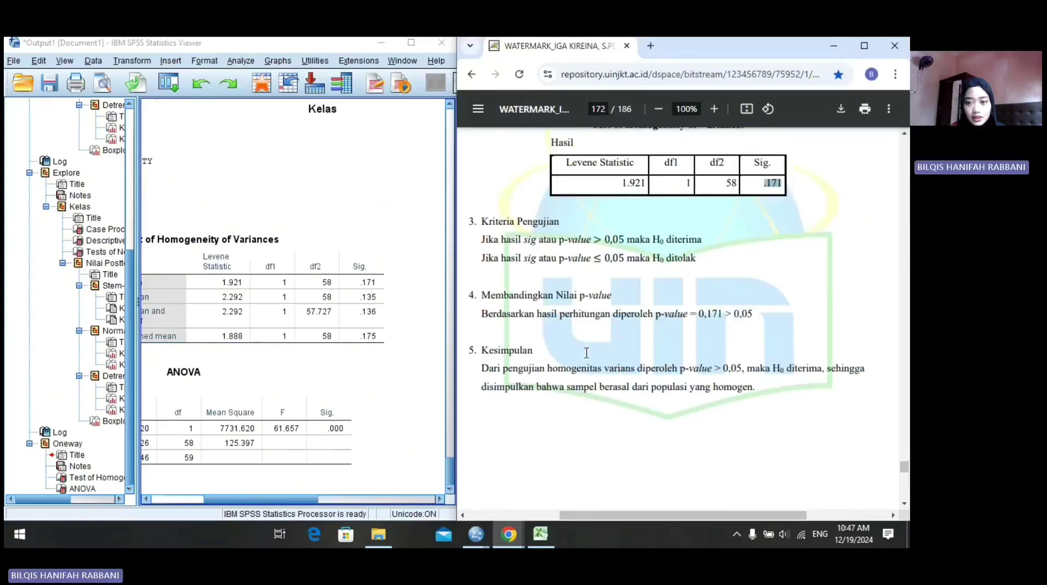
scroll(587, 352, down, 2)
scroll(587, 352, down, 8)
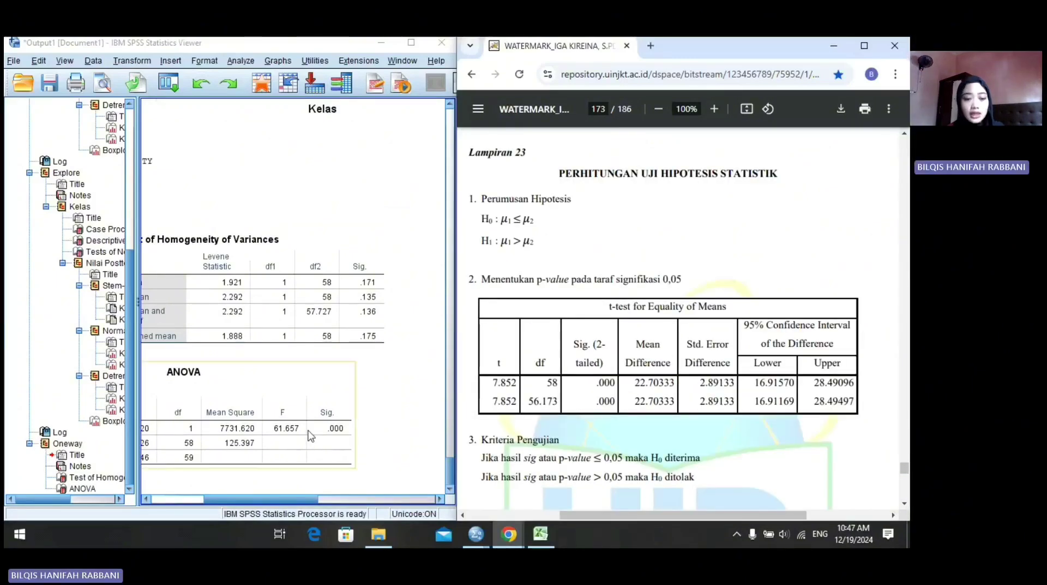
Step: Return to the SPSS data and set up an Independent-Samples T Test with Nilai Posttest as test variable and Kelas as grouping variable
click(261, 83)
click(193, 61)
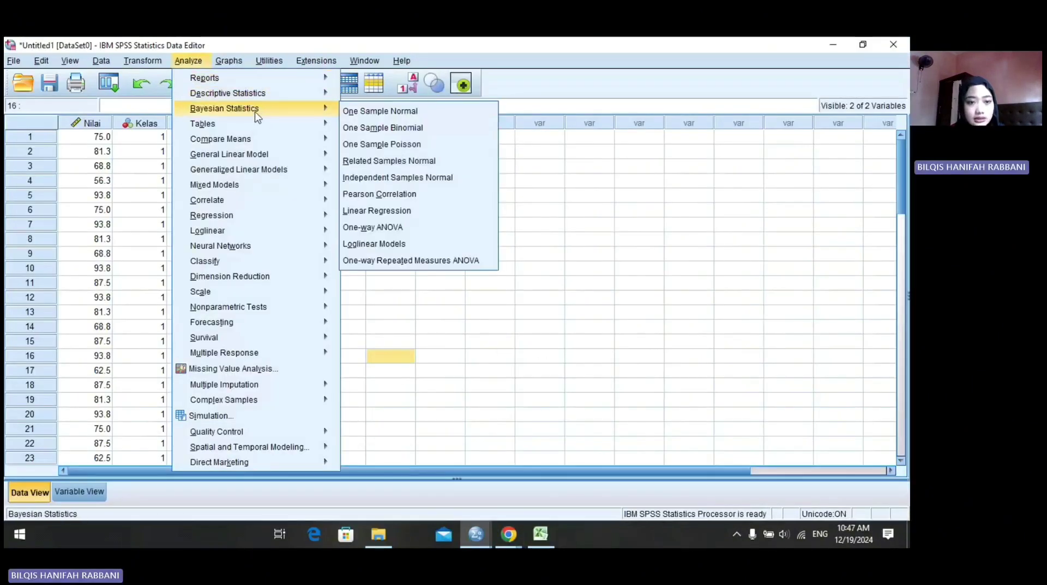
mouse_move(251, 141)
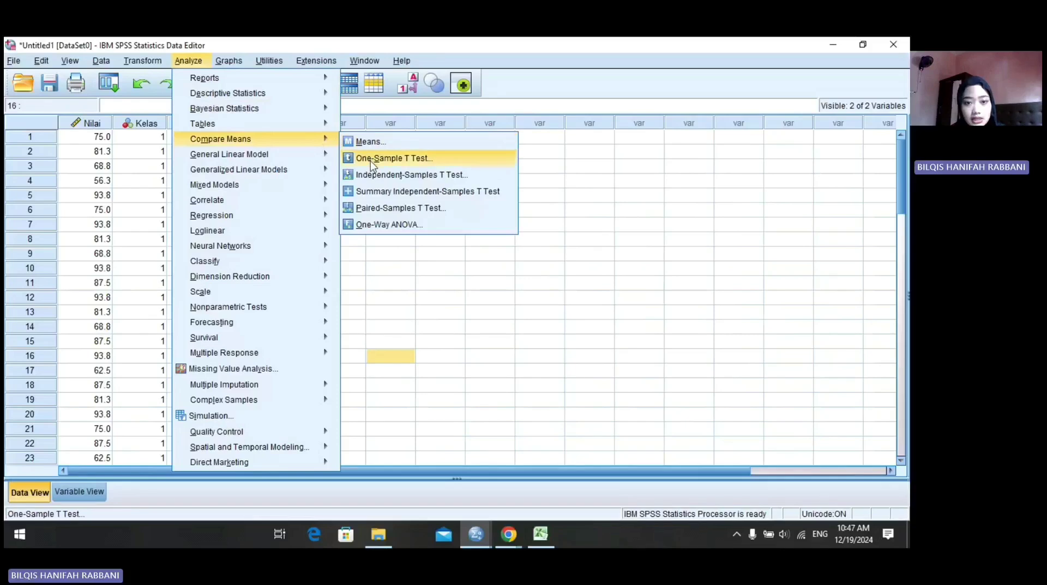
click(435, 175)
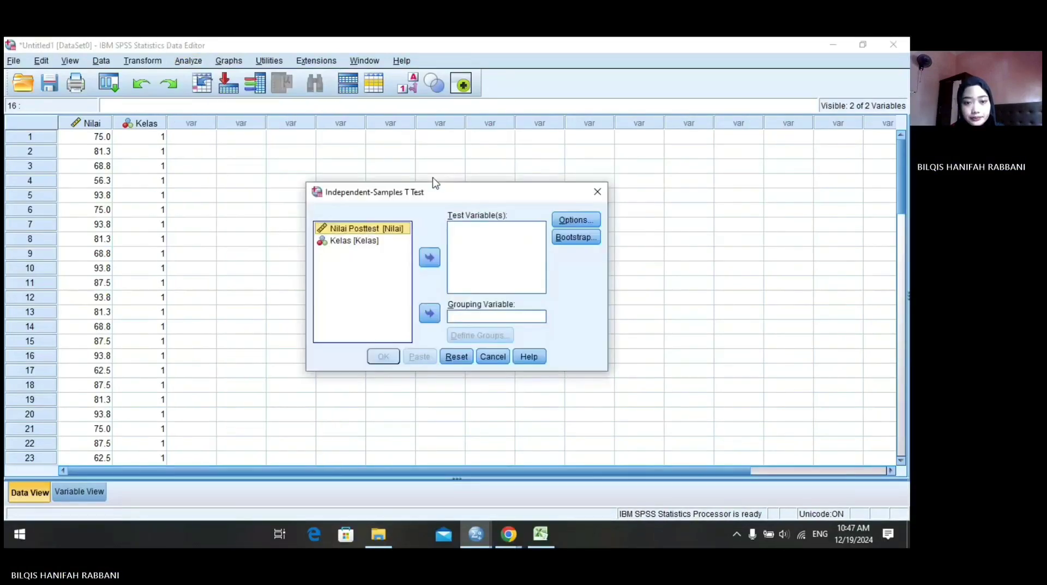
click(432, 256)
click(360, 230)
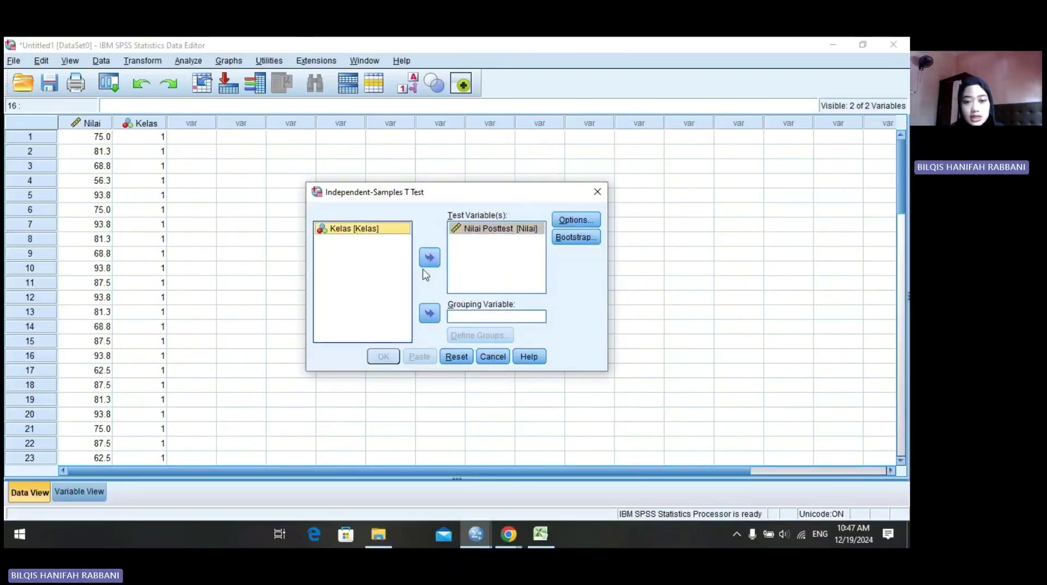
click(431, 314)
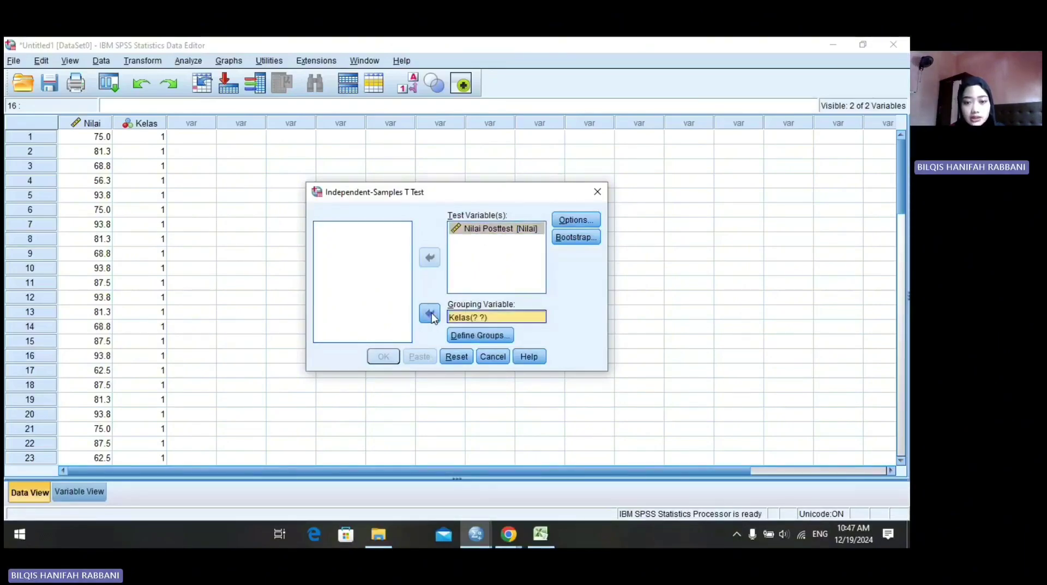
Step: Define the Kelas groups with the specified values 1 and 2 and run the Independent-Samples T Test
click(473, 337)
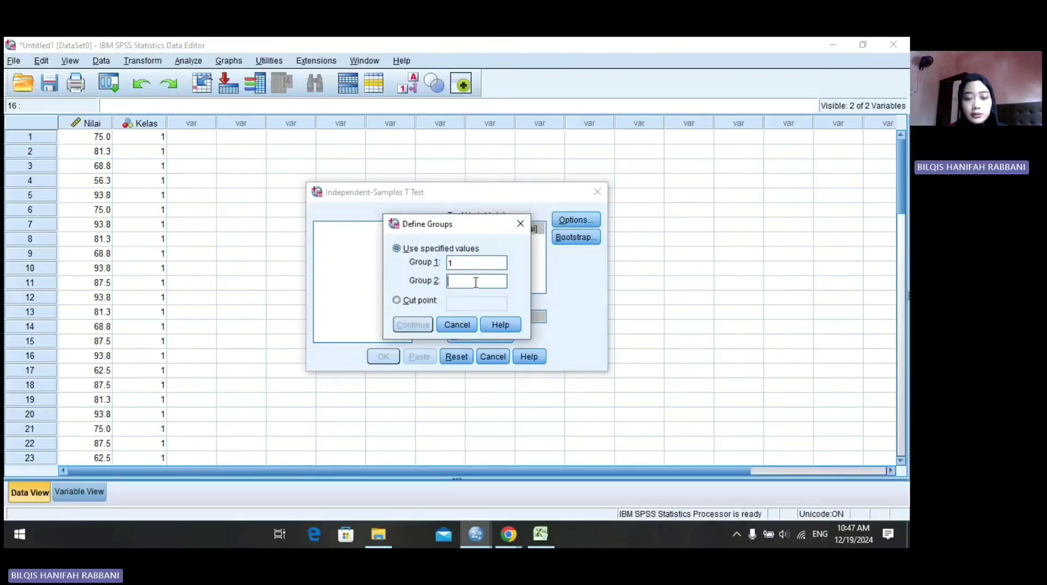
text(2)
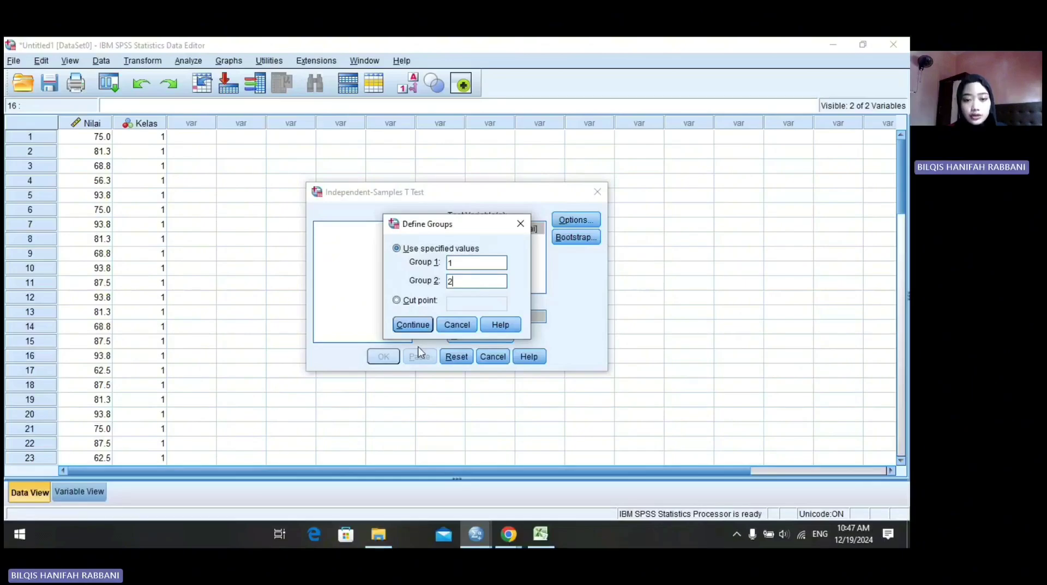
click(422, 331)
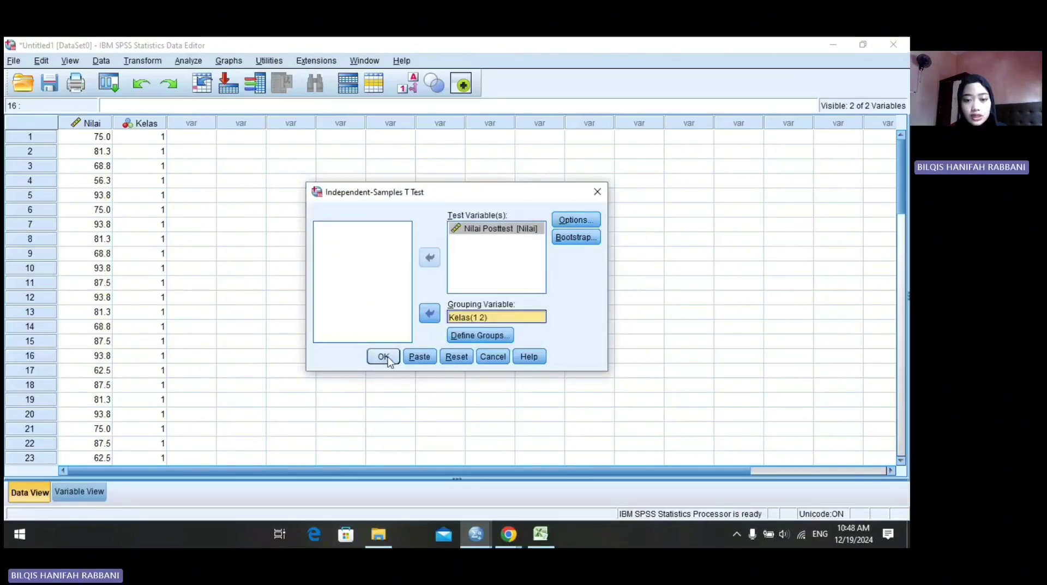
click(383, 357)
Step: Compare the Independent Samples Test output with the t-test table, test criteria and conclusion in Lampiran 23 of the thesis PDF
scroll(331, 400, right, 5)
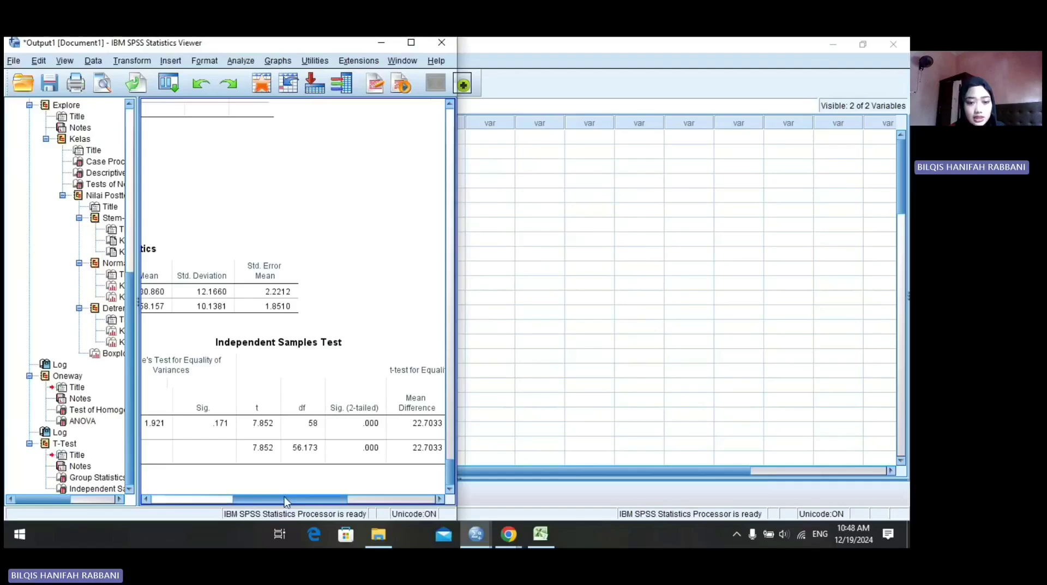
key(alt+Tab)
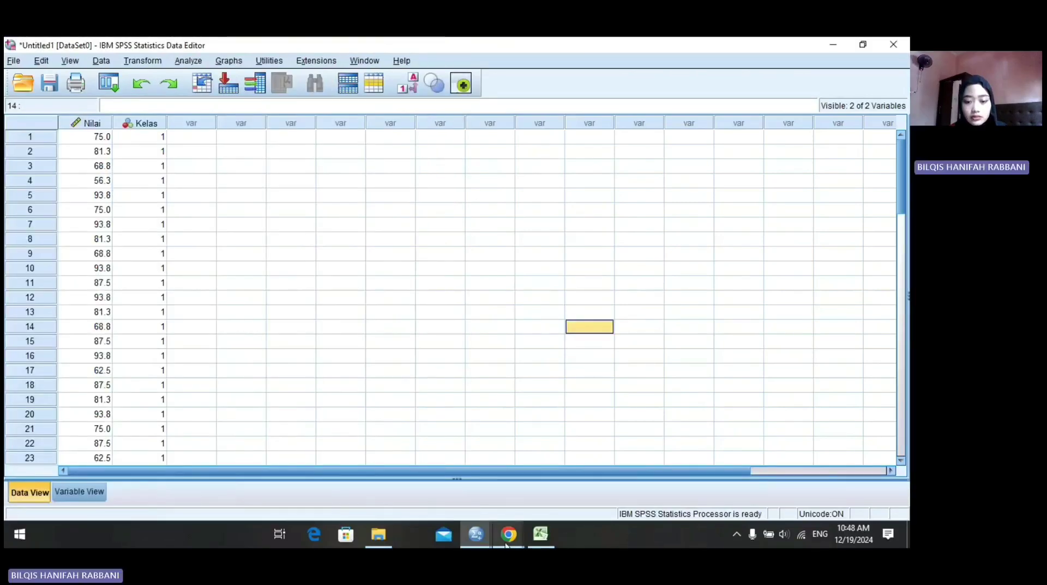
click(476, 533)
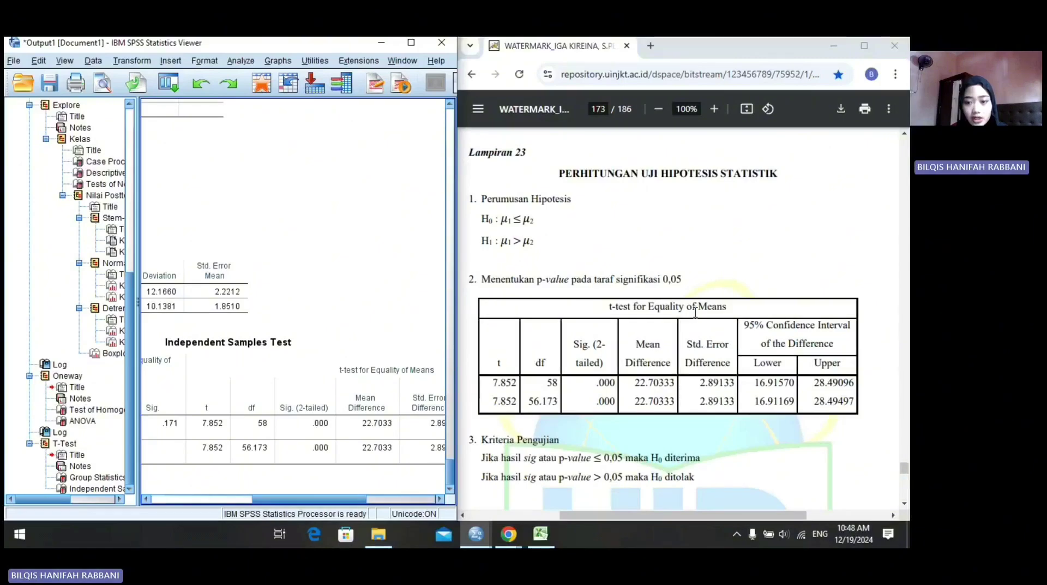
drag(328, 501, 361, 502)
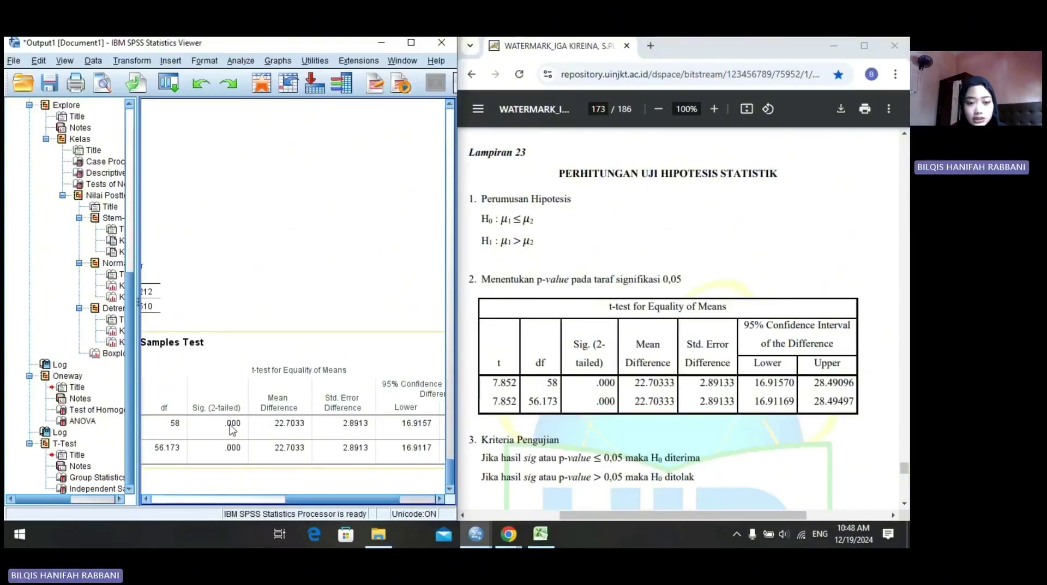
double_click(595, 383)
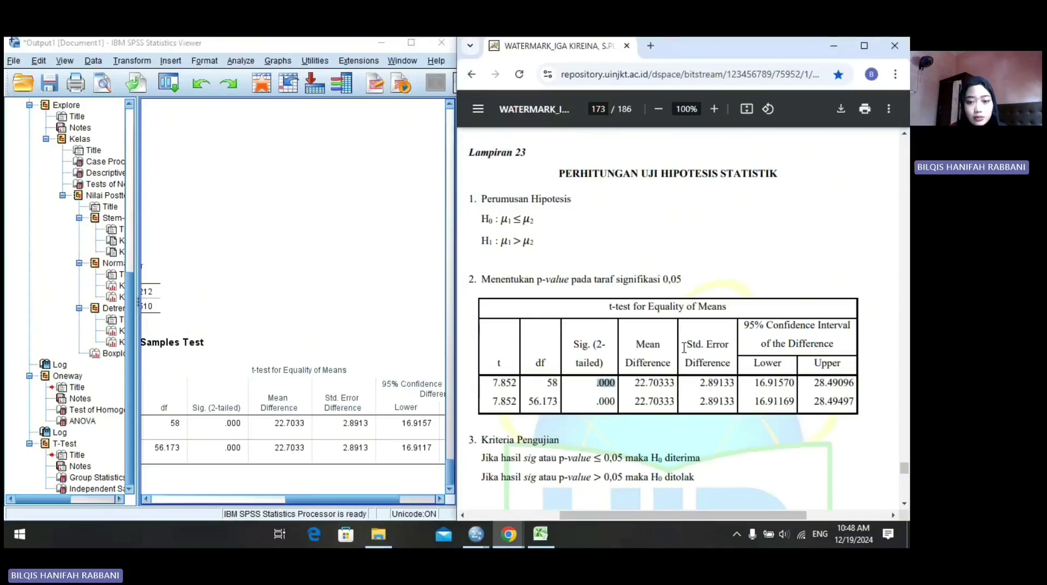
scroll(602, 351, down, 4)
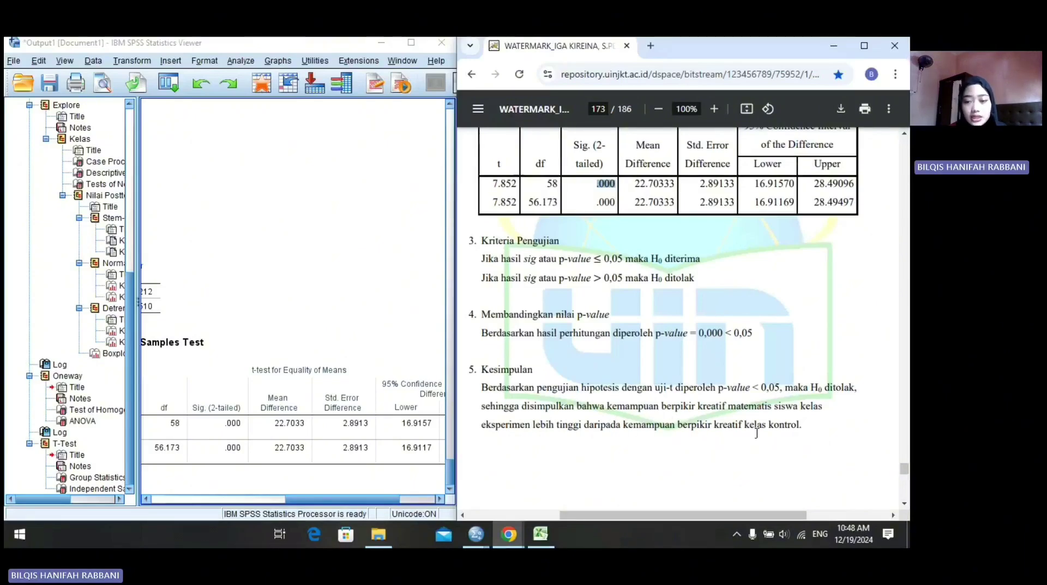
scroll(633, 377, up, 1)
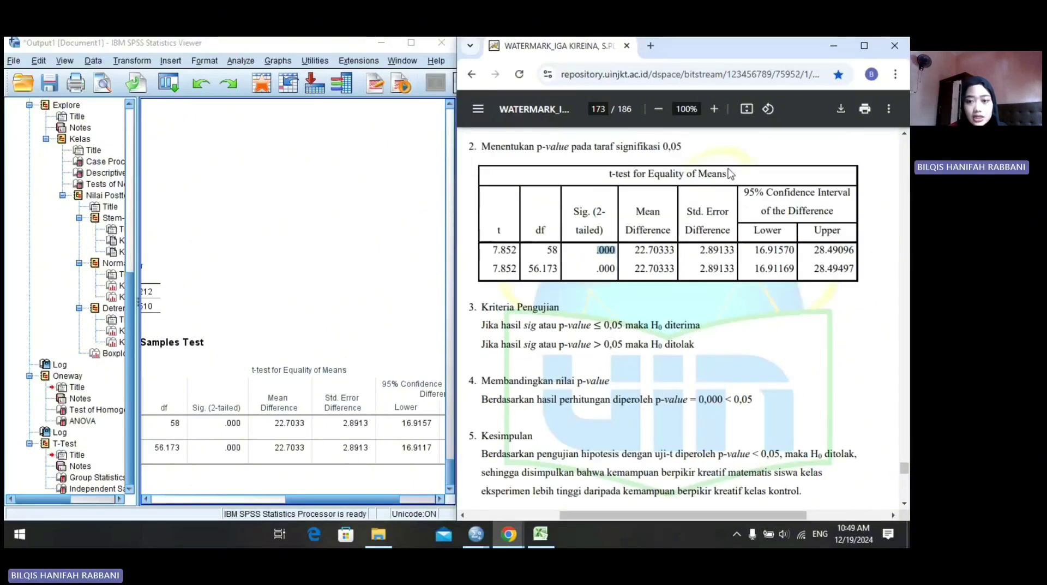
scroll(648, 296, up, 2)
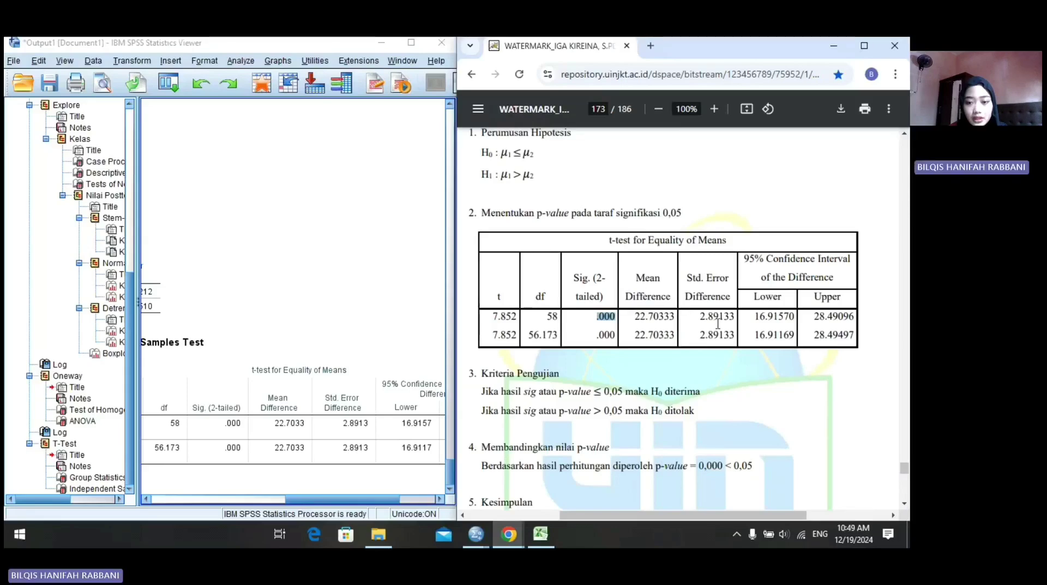
Step: Return to the SPSS data and save the dataset in Documents as "postest record" in SPSS Statistics (*.sav) format
key(alt+Tab)
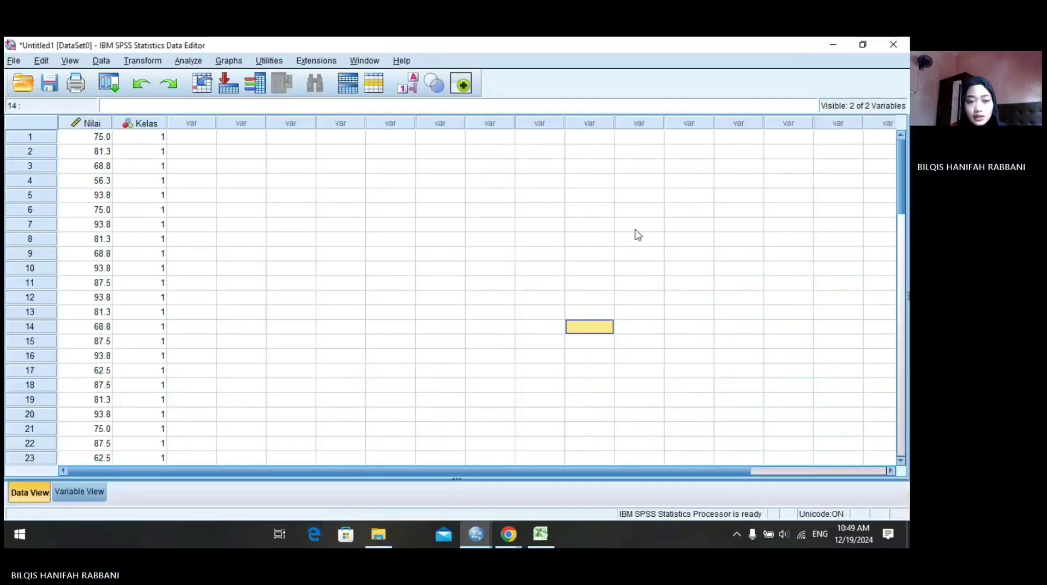
click(47, 83)
key(BackSpace)
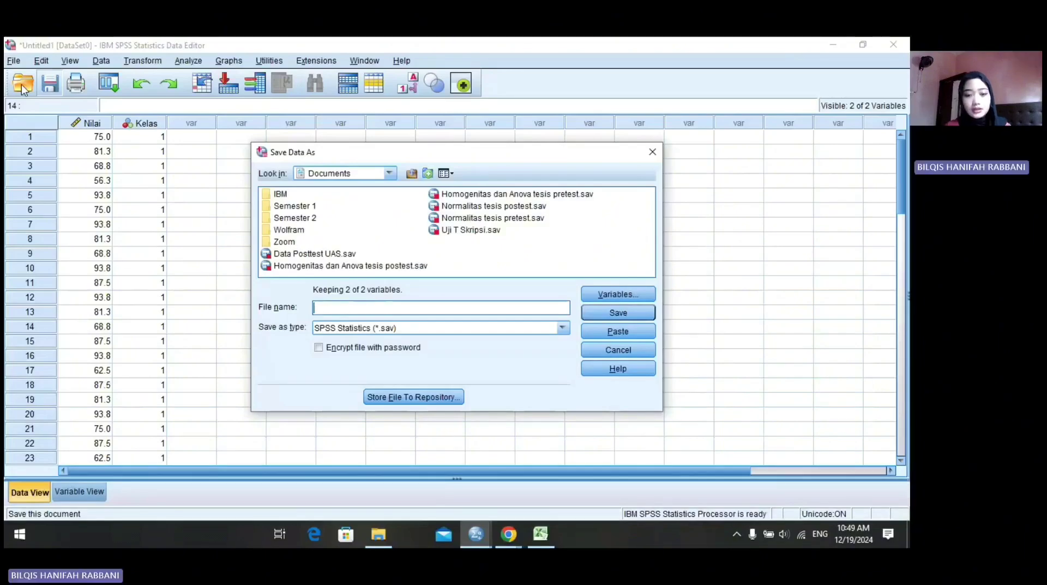
text(postest)
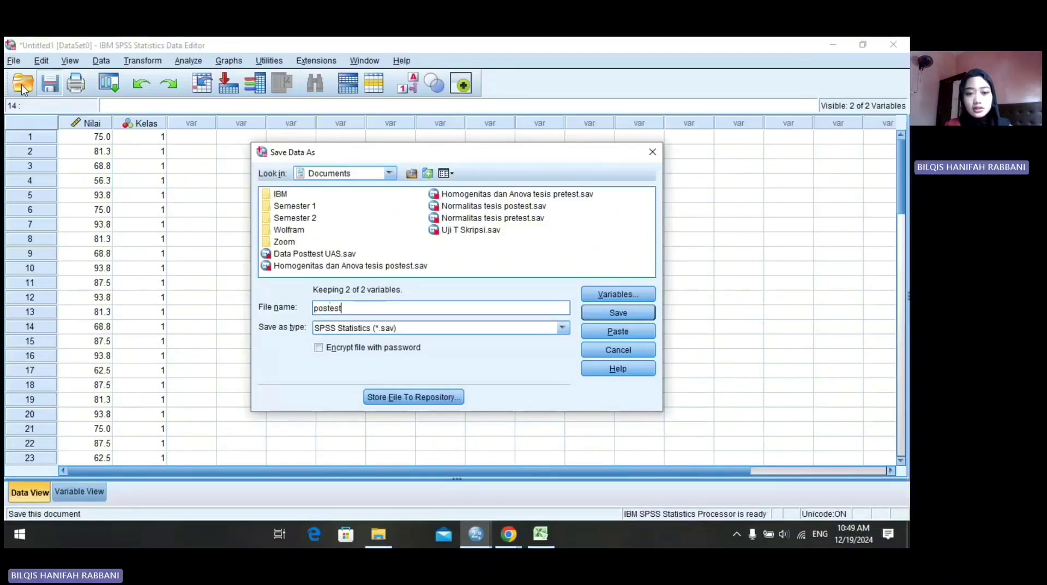
text( record)
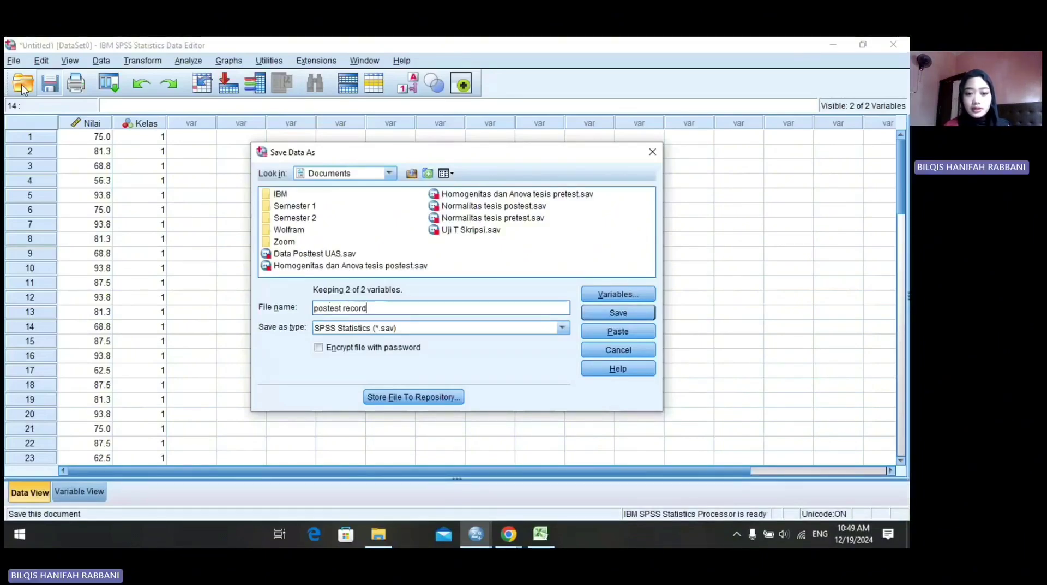
key(Return)
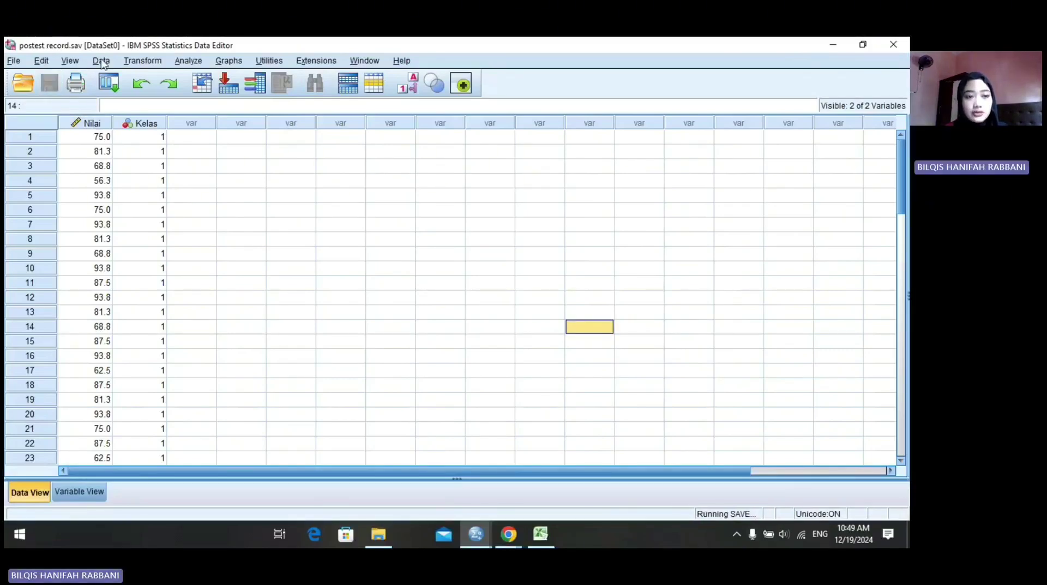
Step: Switch to the SPSS output and save it in Documents as "postest record" in Viewer Files (*.spv) format
click(475, 523)
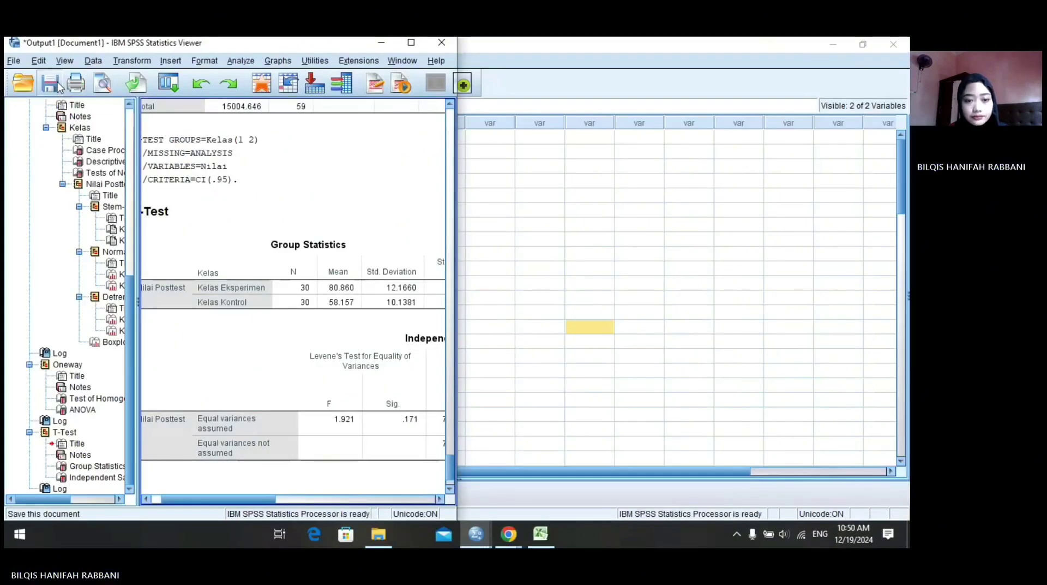
click(59, 86)
text(postest)
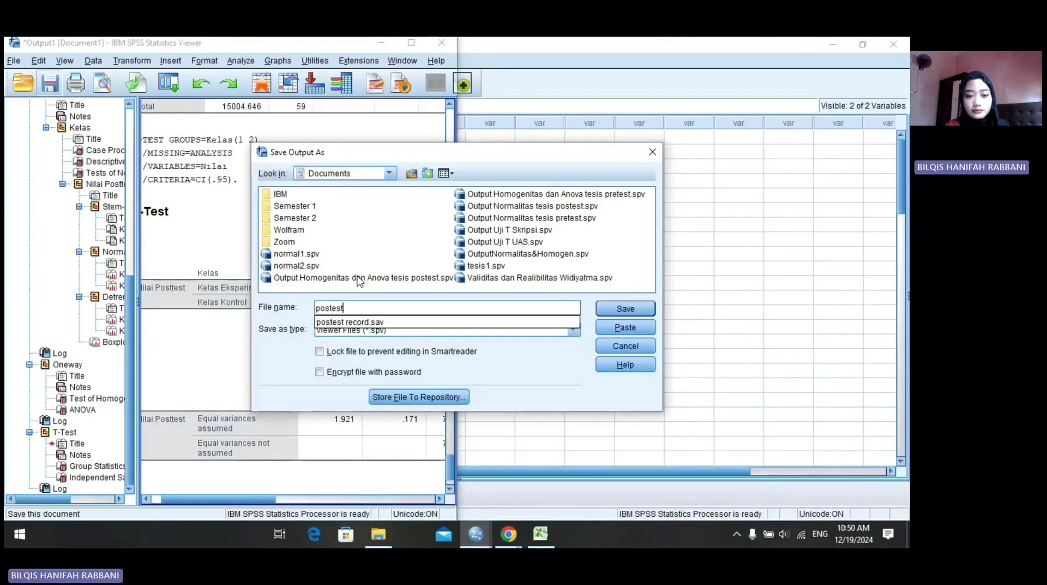
text( rec)
text(o)
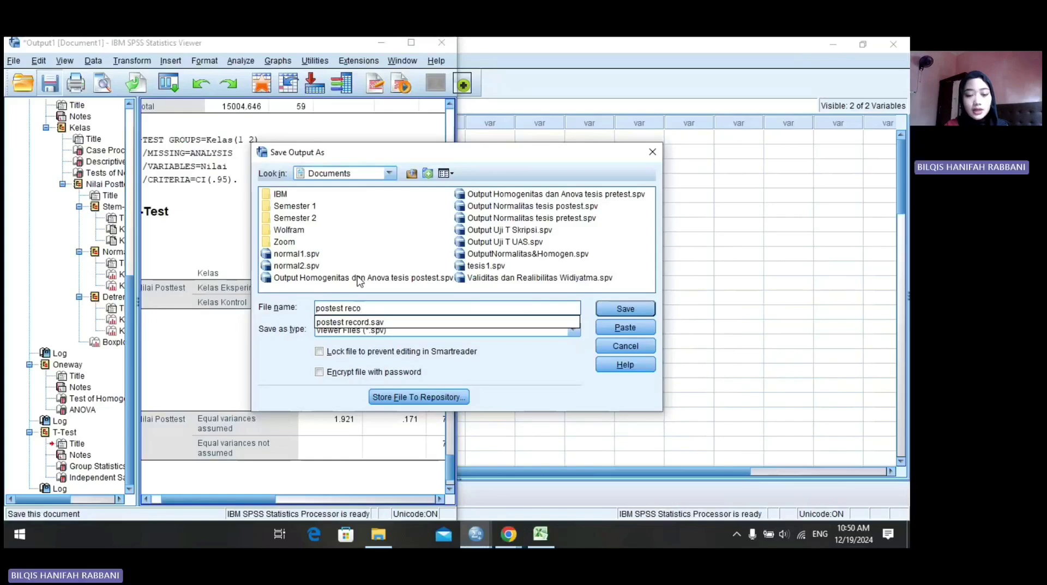
text(rd)
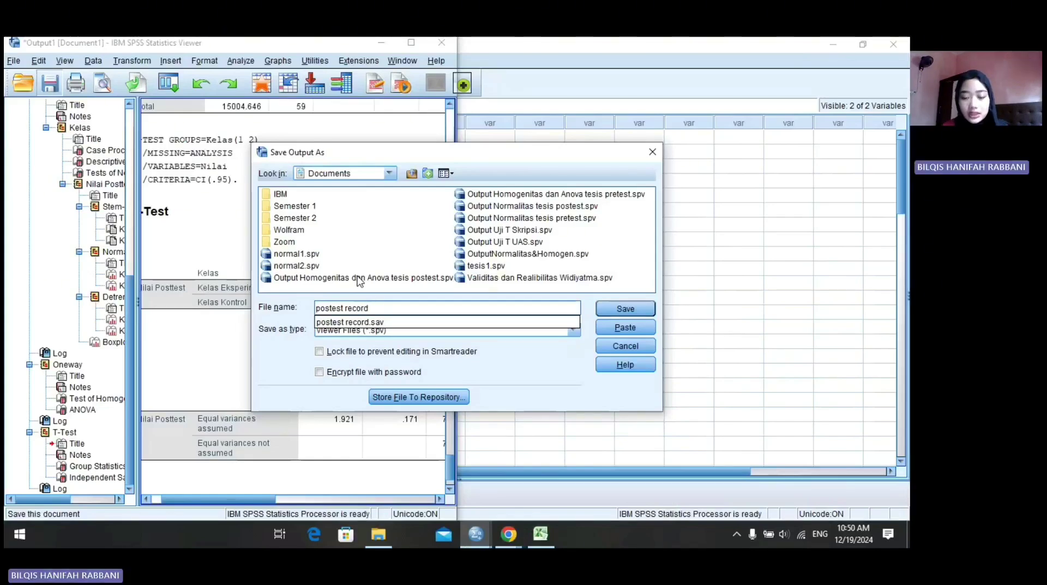
click(626, 309)
click(626, 309)
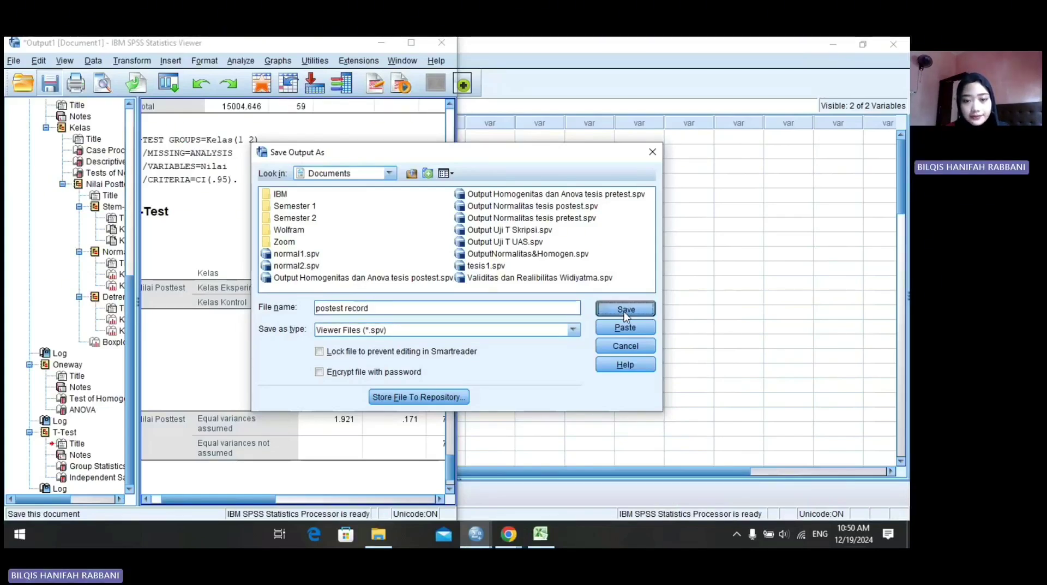